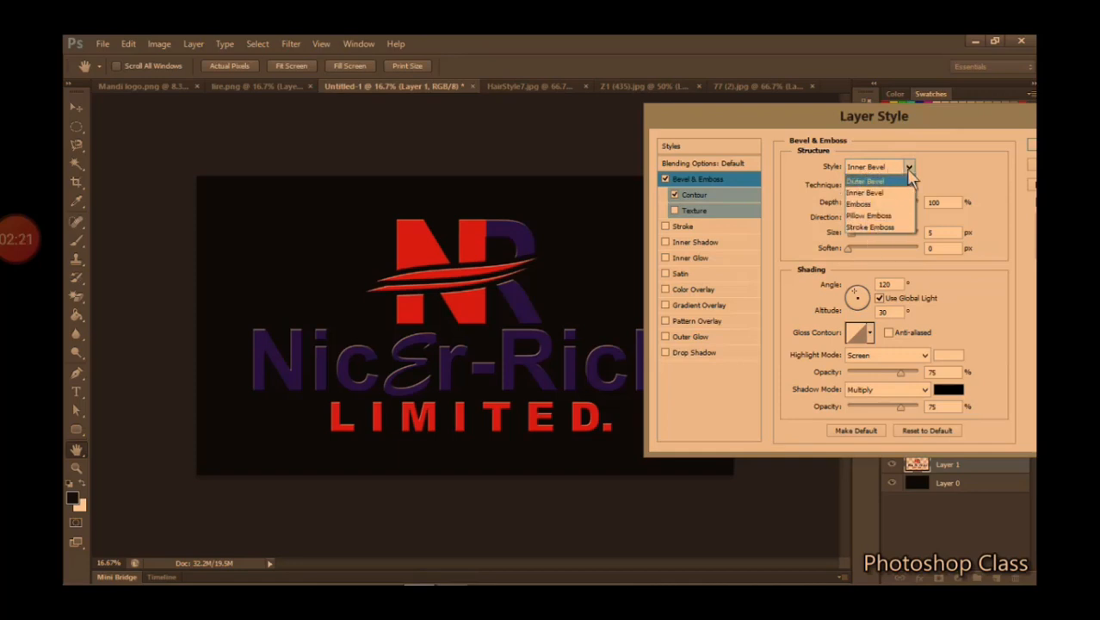
Set Layer 1's bevel to Inner Bevel with the Smooth technique, a depth of 704% and a size of 38 px
left_click(887, 192)
left_click(899, 185)
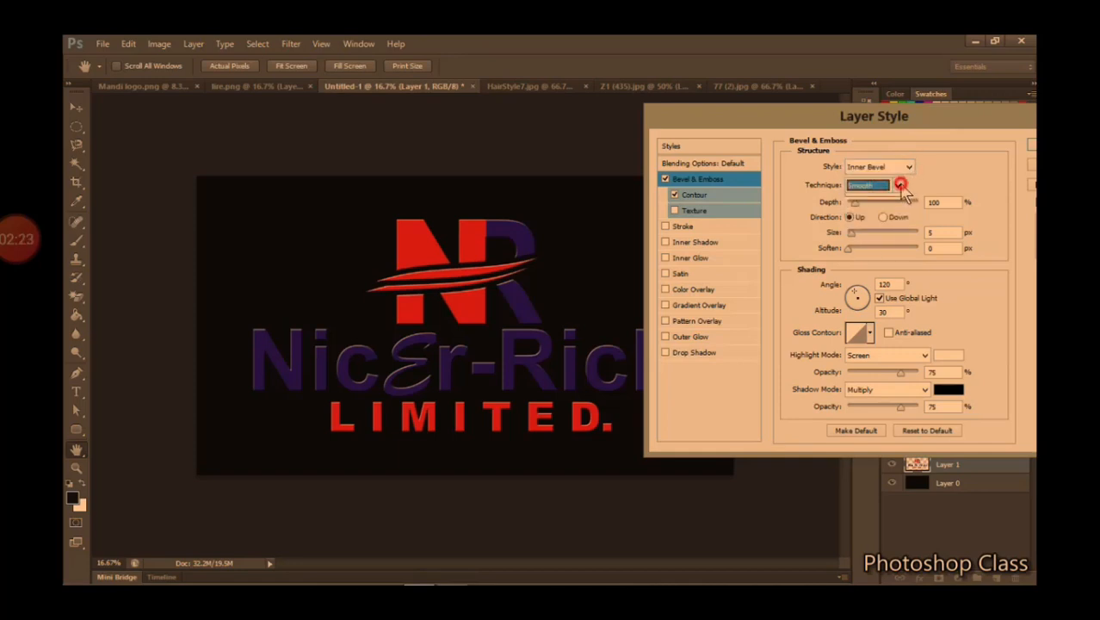
left_click(895, 198)
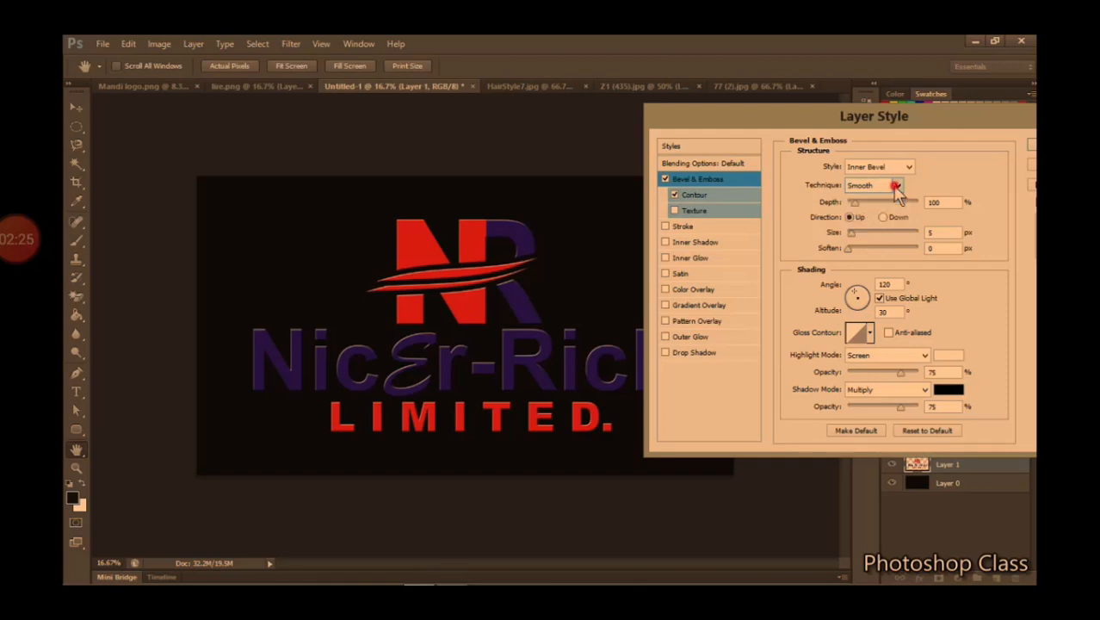
left_click_drag(857, 207, 901, 210)
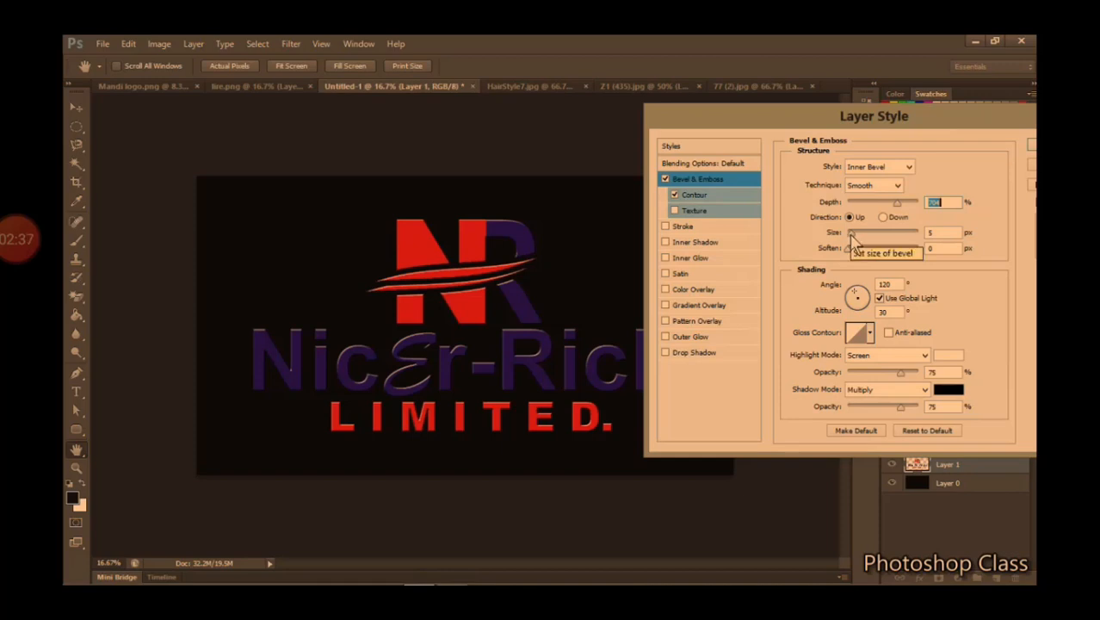
mouse_move(852, 238)
left_mouse_down()
mouse_move(887, 244)
mouse_move(865, 248)
left_mouse_up()
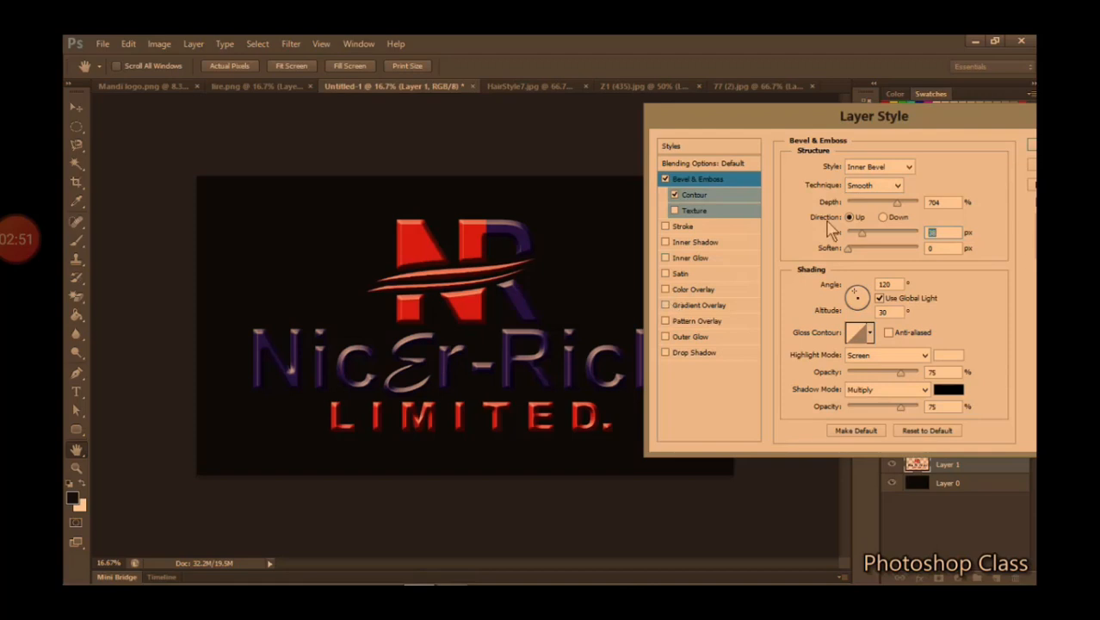
Change the bevel technique to Chisel Hard and increase its size to 226 px
left_click(897, 186)
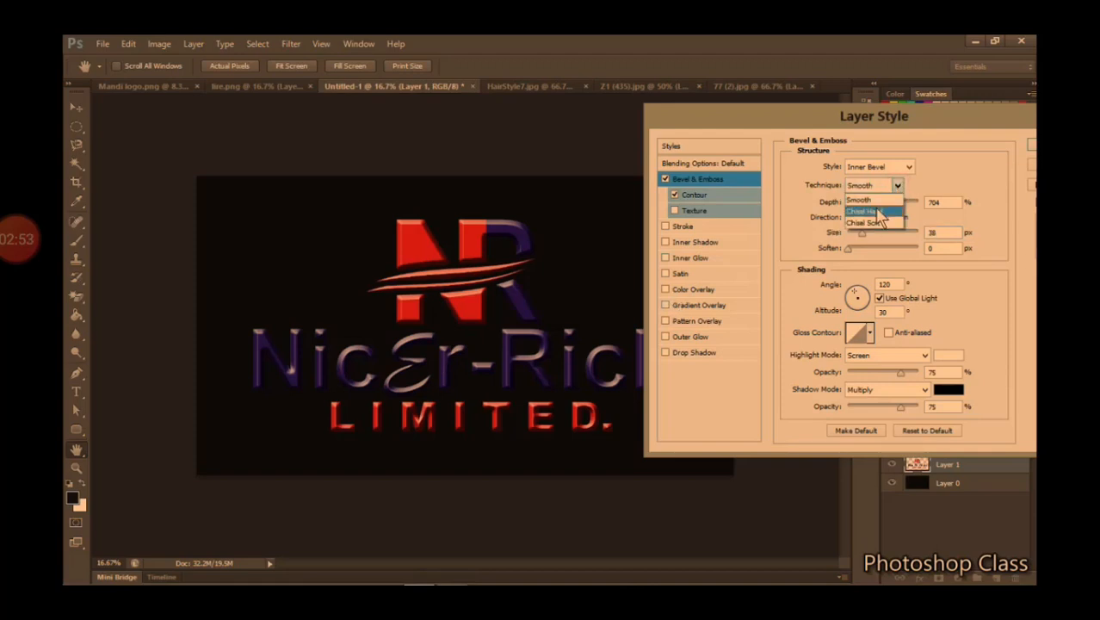
left_click(878, 211)
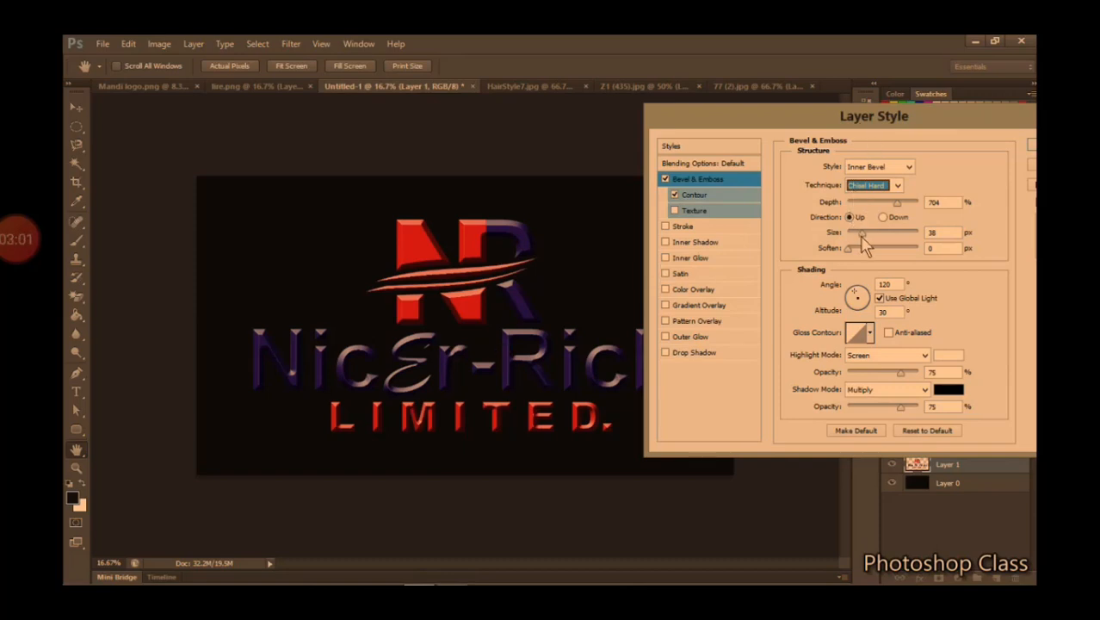
left_click_drag(863, 238, 915, 244)
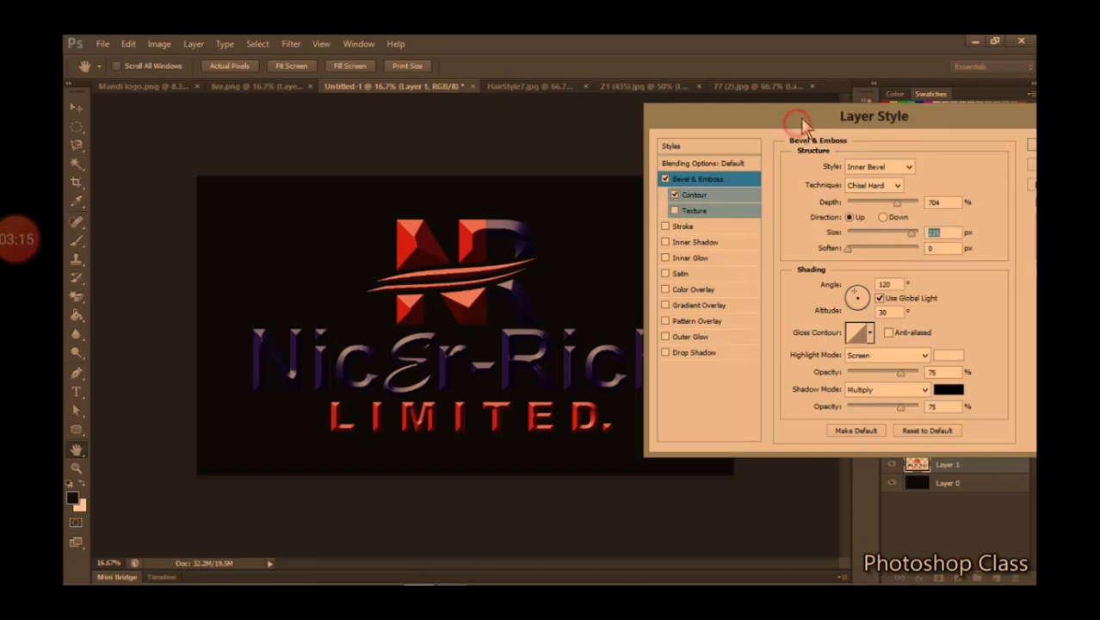
left_click_drag(798, 123, 808, 100)
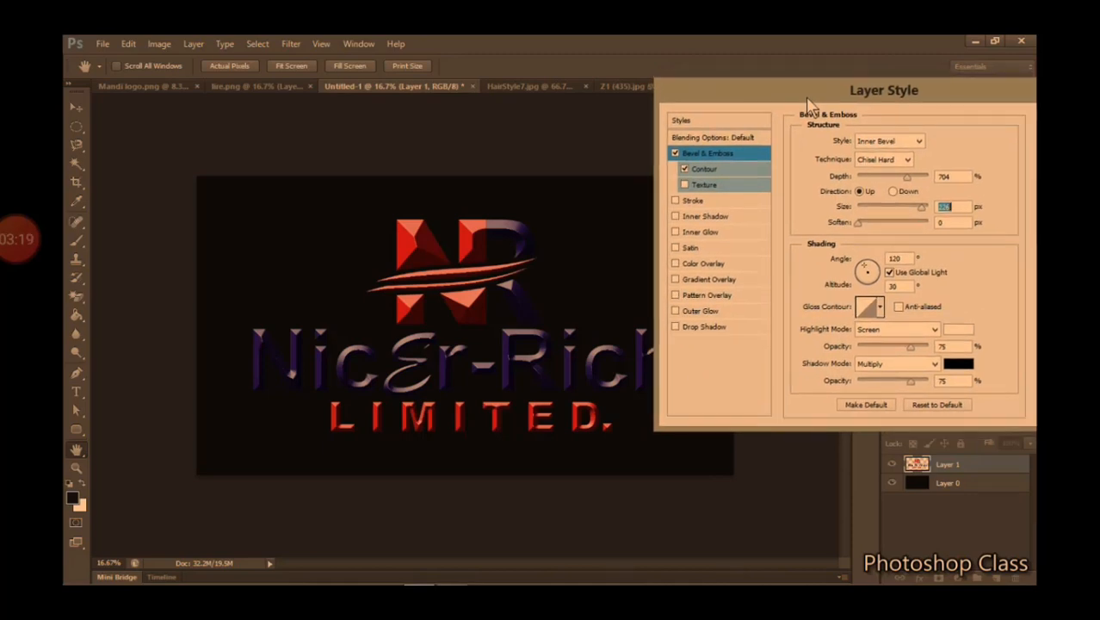
Try the Down direction for the bevel and return it to Up, with Soften at 0 px
left_click(859, 223)
left_click_drag(857, 224, 841, 238)
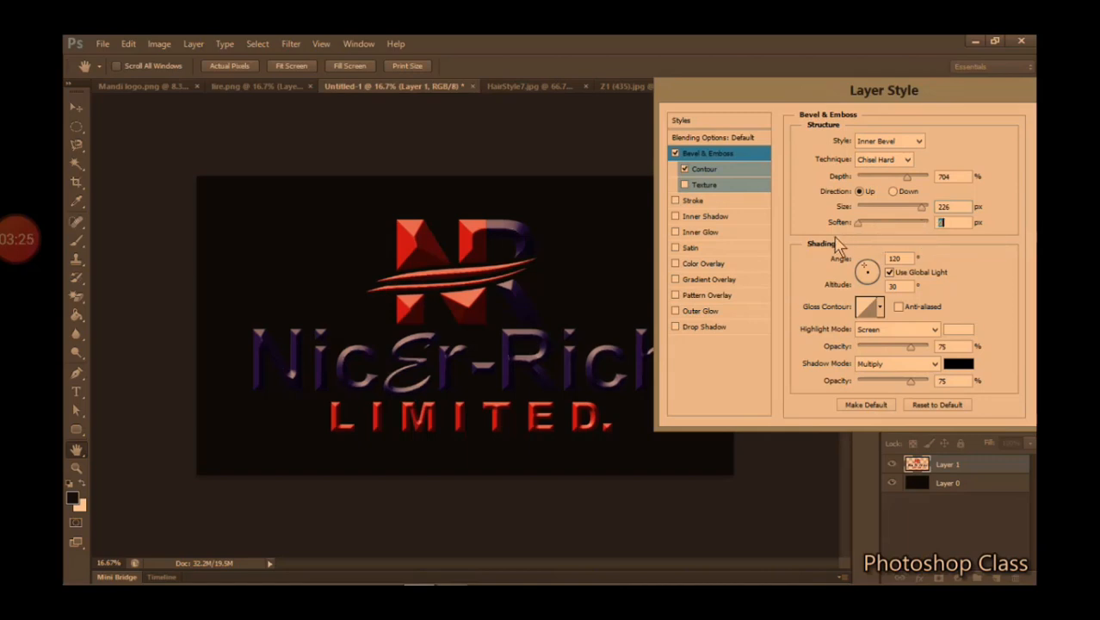
left_click(894, 192)
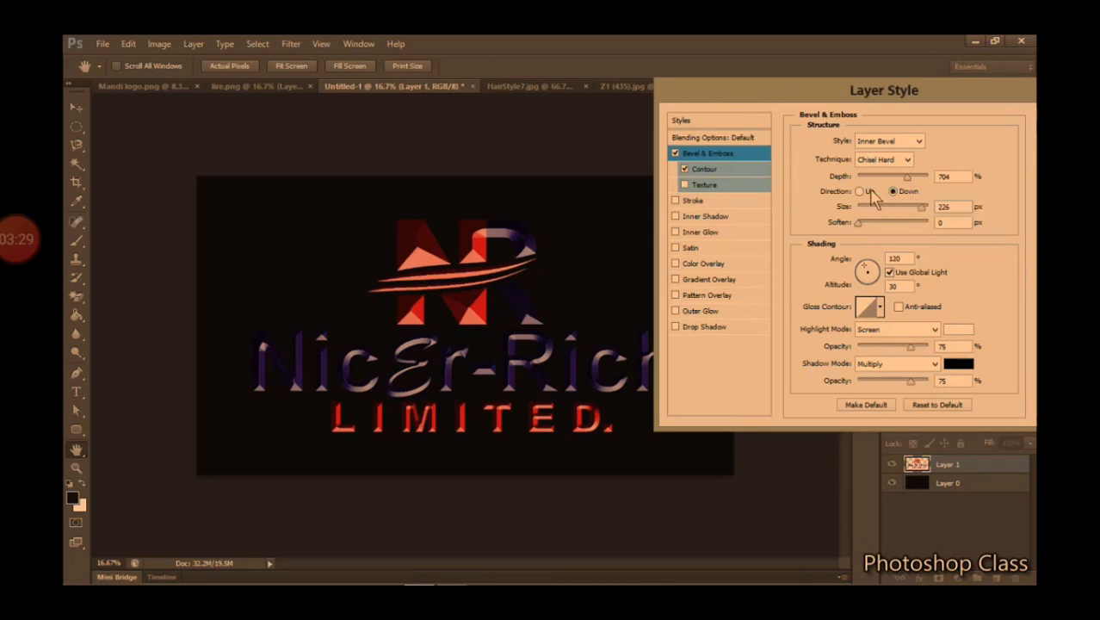
left_click(860, 192)
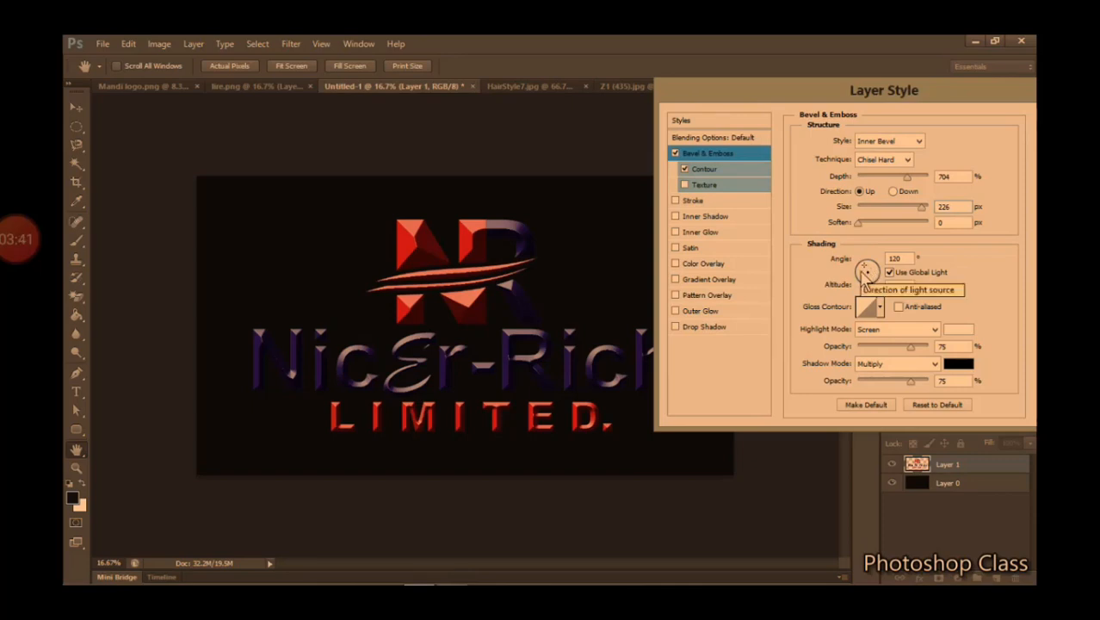
Adjust the bevel's light source to an angle of 114° and an altitude of 26°
left_click(864, 279)
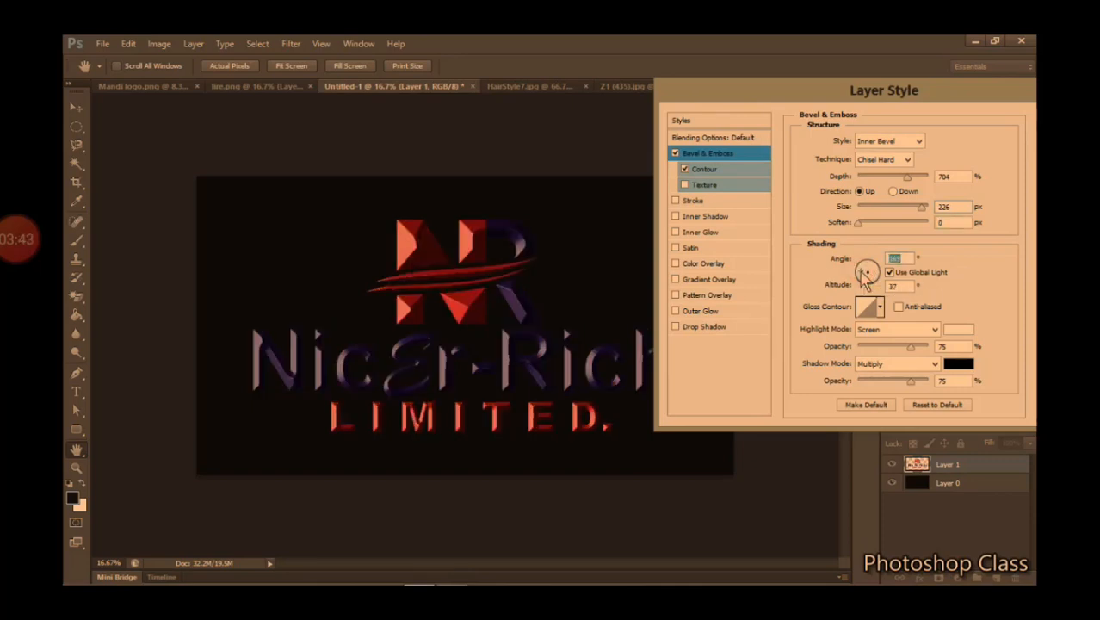
left_click(874, 282)
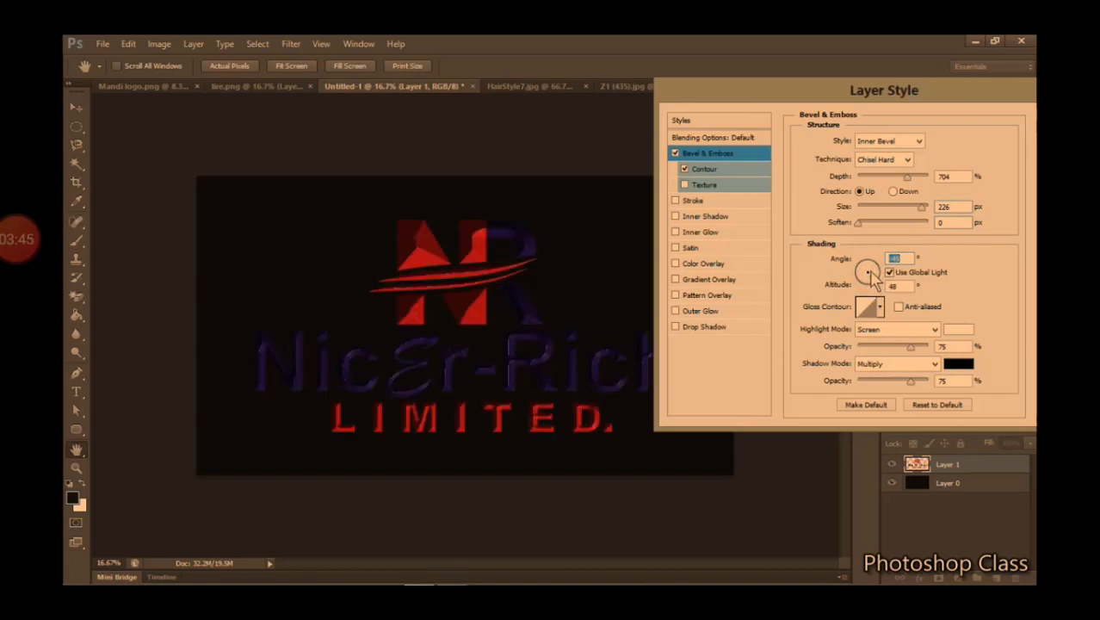
left_click(874, 274)
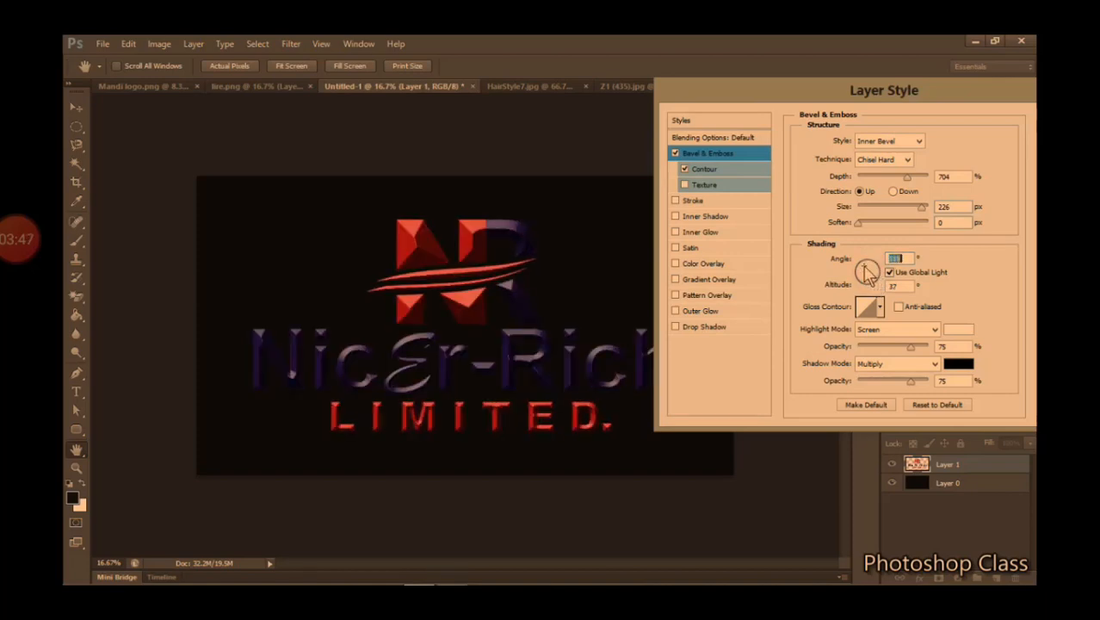
left_click(869, 274)
left_click(869, 273)
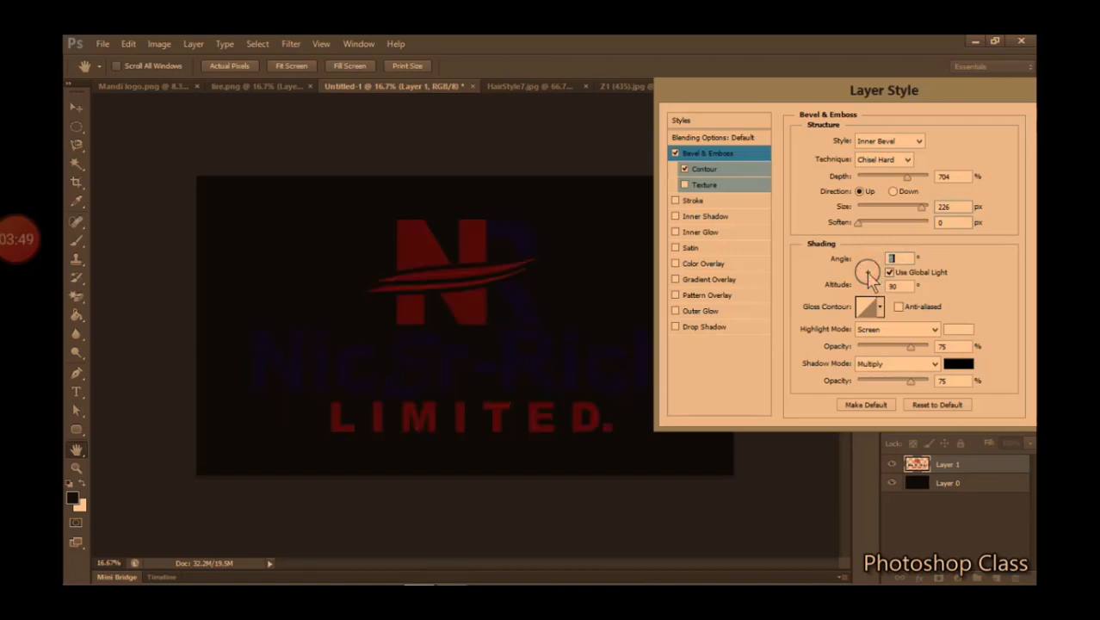
left_click(868, 274)
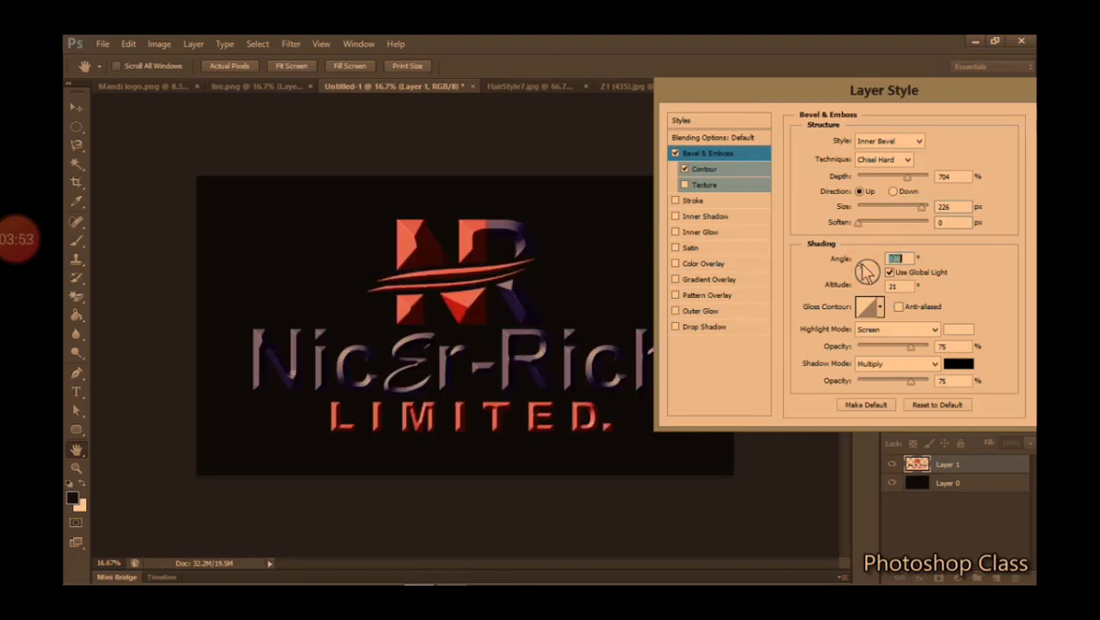
left_click(867, 273)
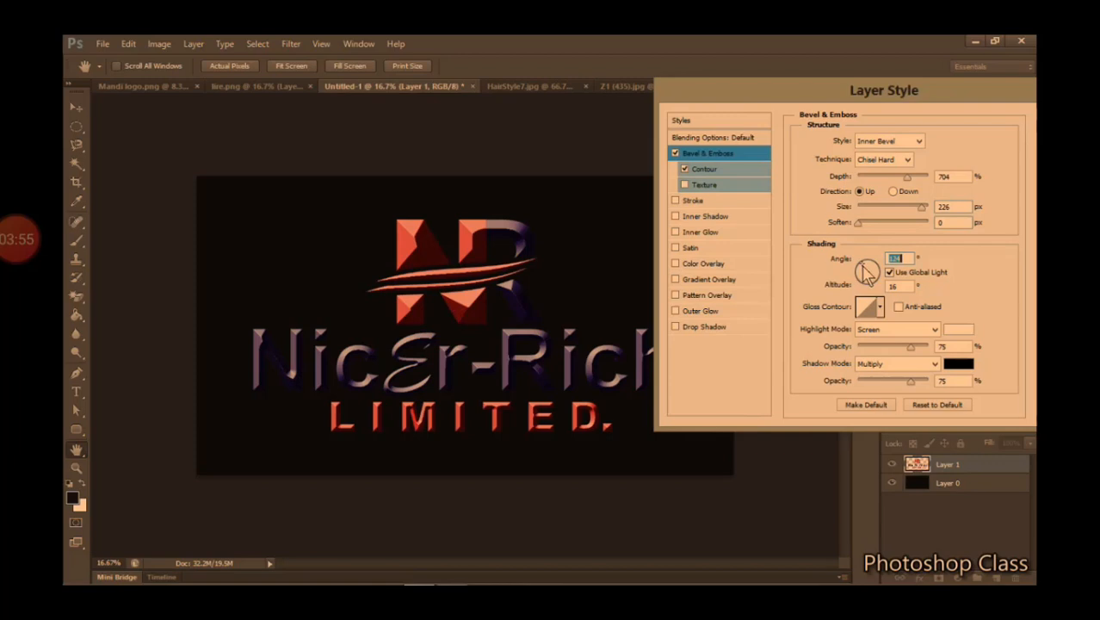
left_click(868, 273)
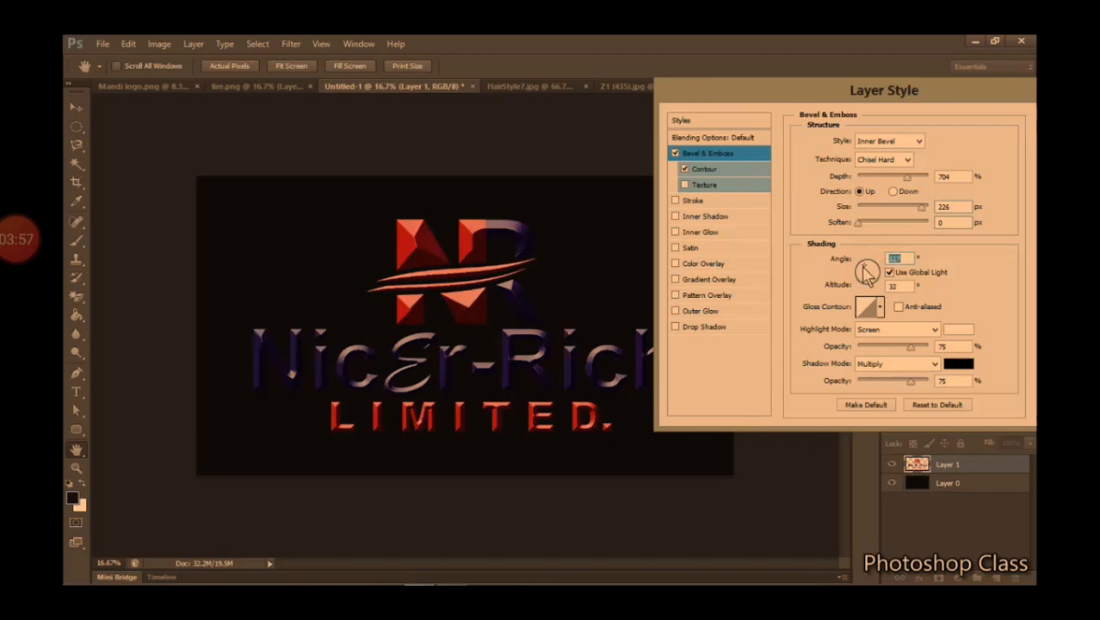
left_click(867, 273)
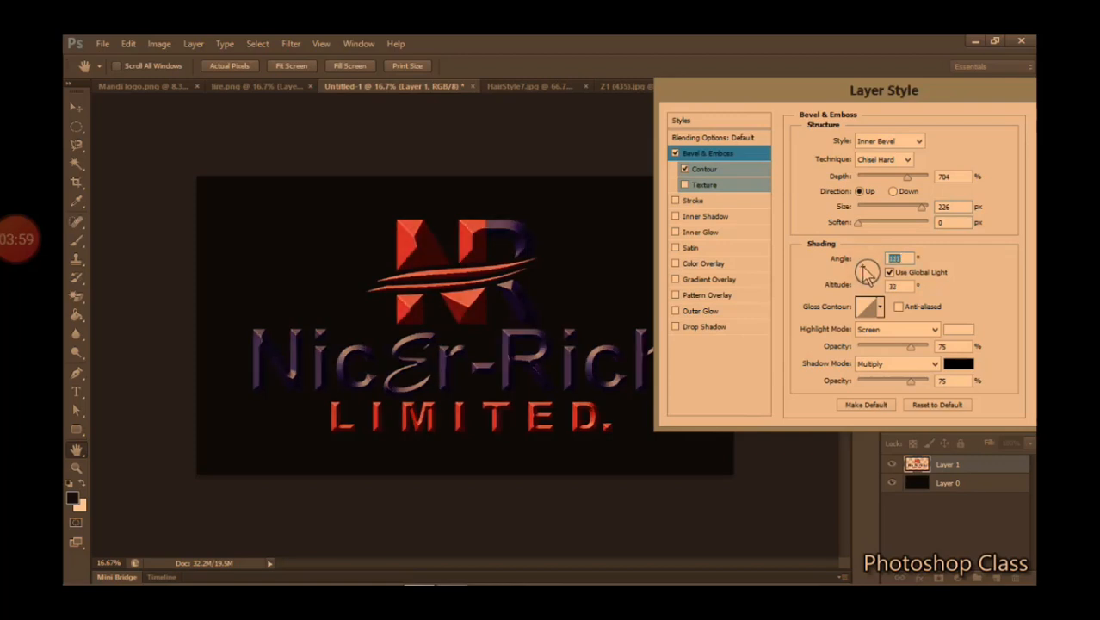
left_click(868, 272)
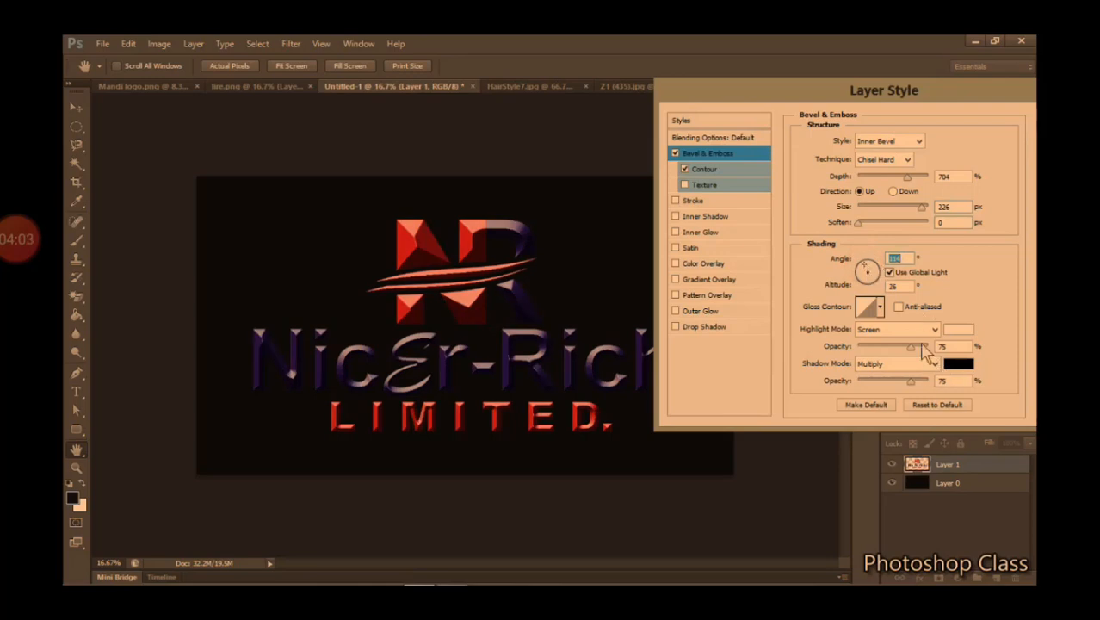
Try Cone and several other gloss contour presets on the bevel and return to the Linear contour
left_click(881, 308)
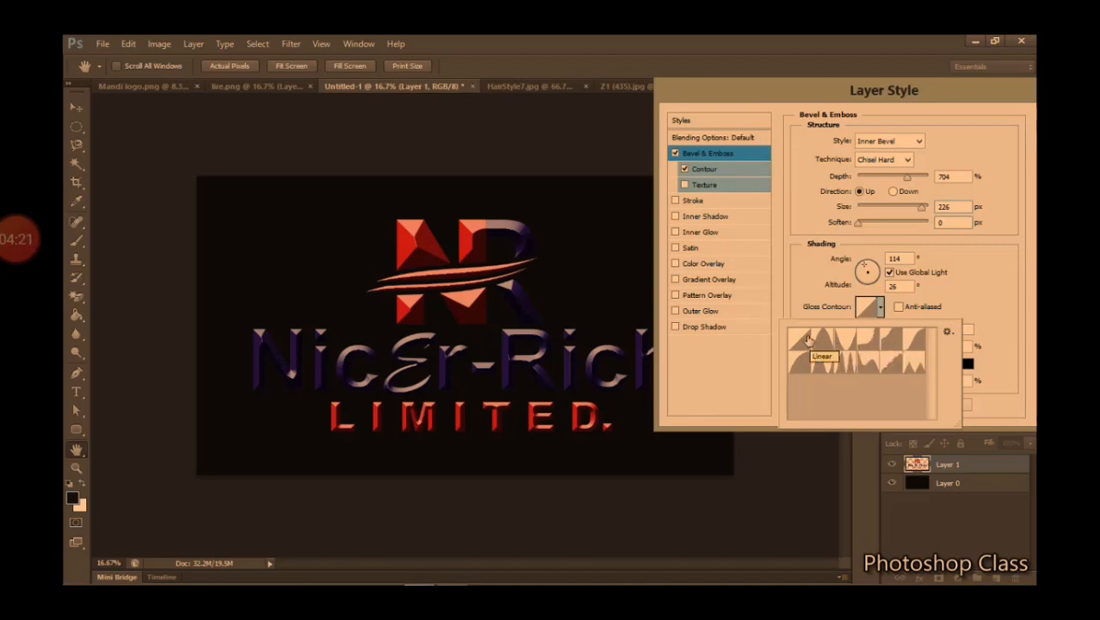
left_click(804, 339)
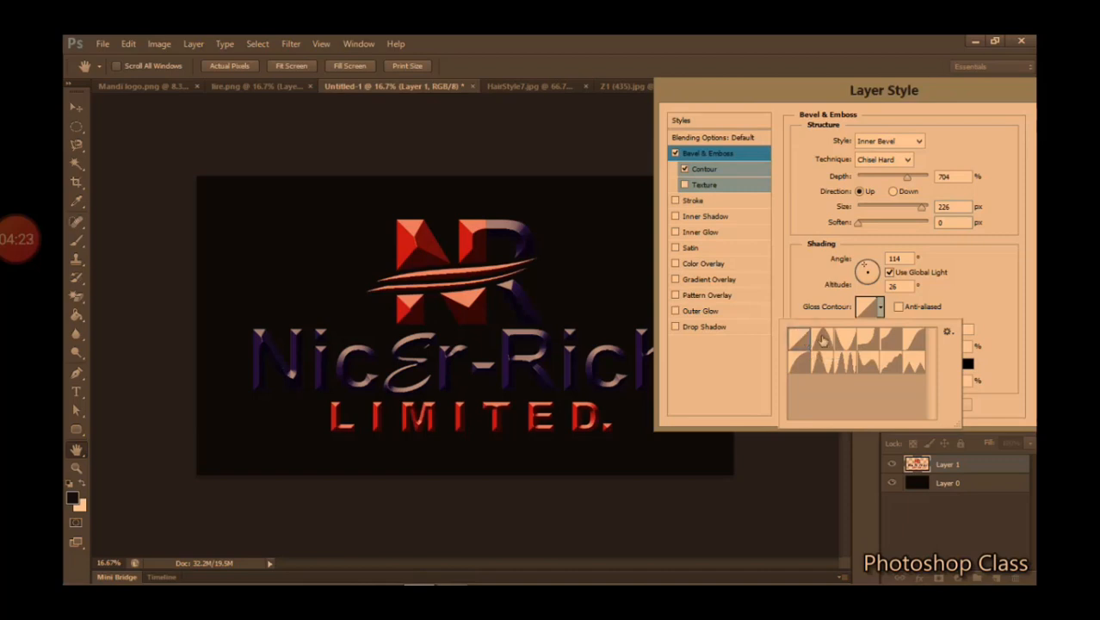
left_click(823, 339)
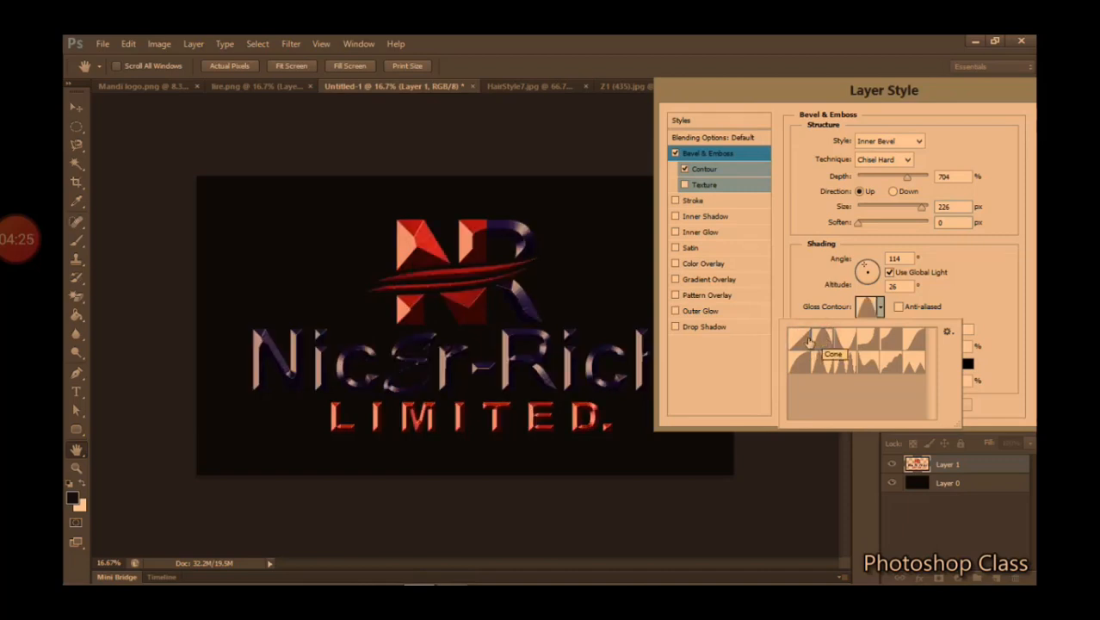
left_click(801, 340)
left_click(823, 341)
left_click(841, 343)
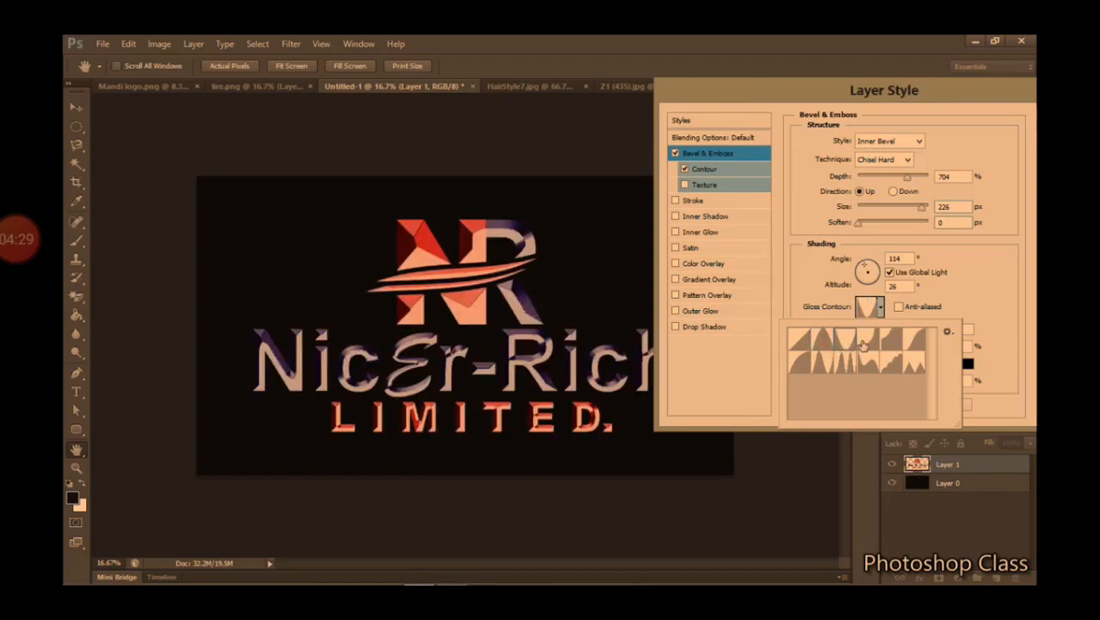
left_click(865, 342)
left_click(884, 343)
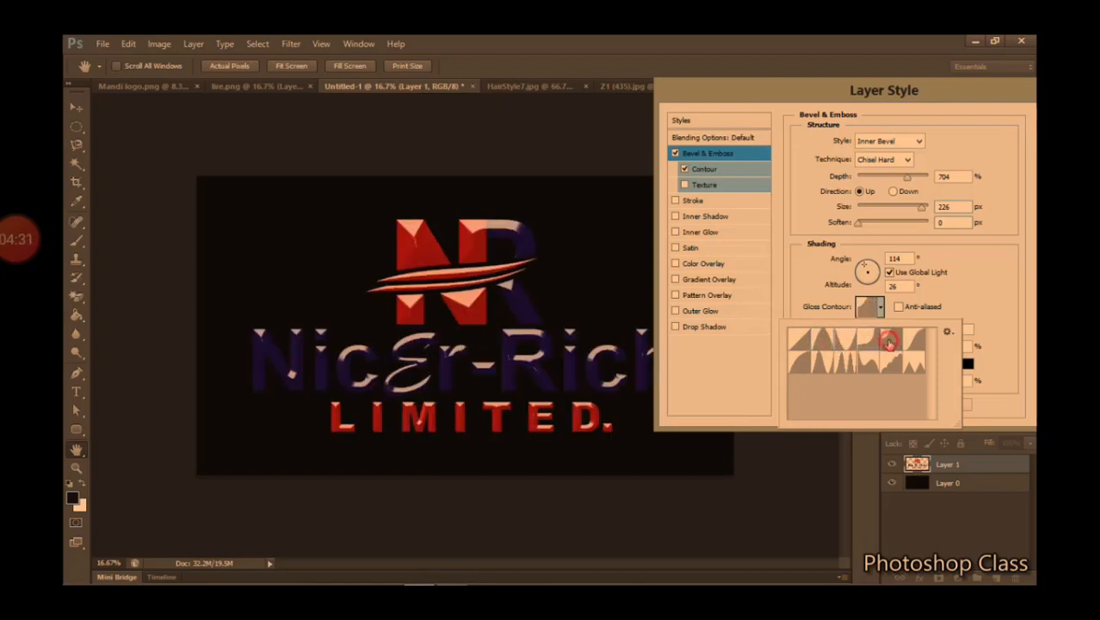
left_click(914, 342)
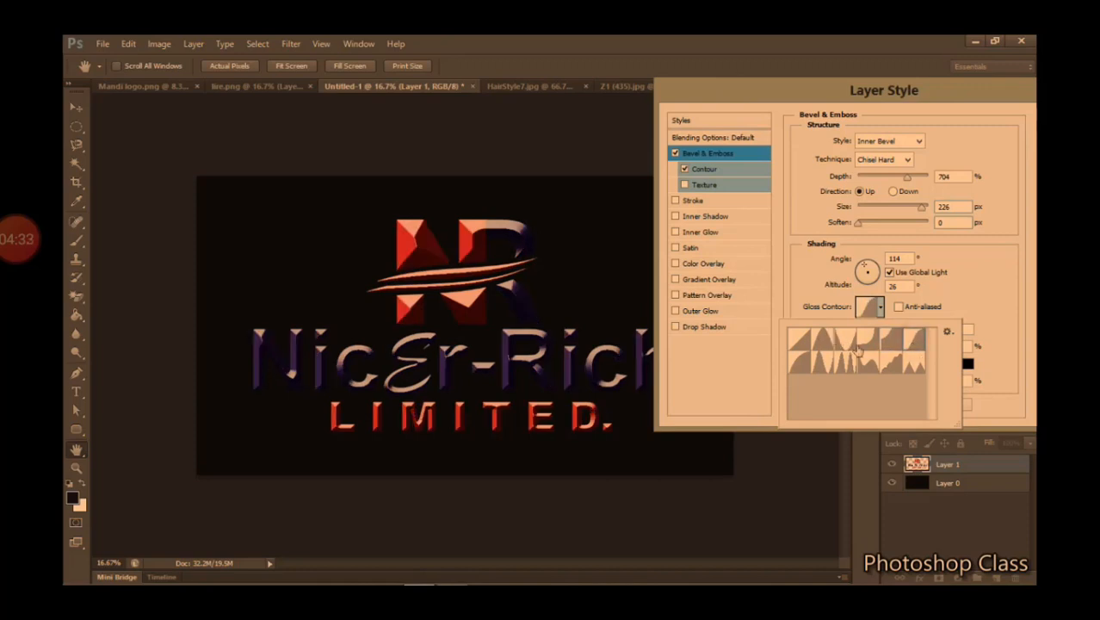
left_click(799, 342)
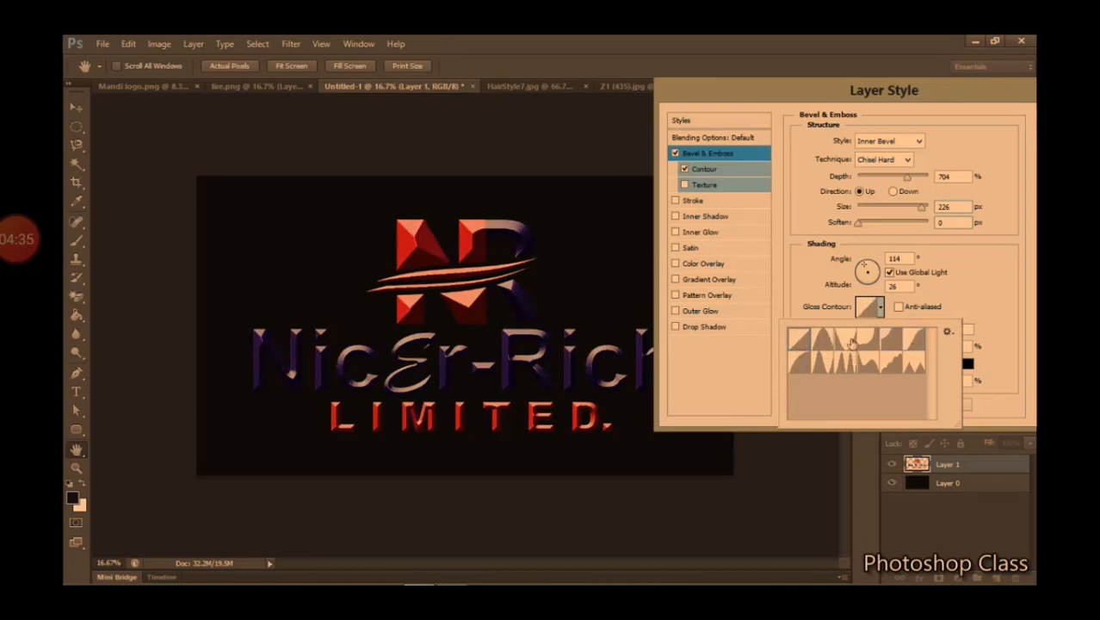
left_click(879, 312)
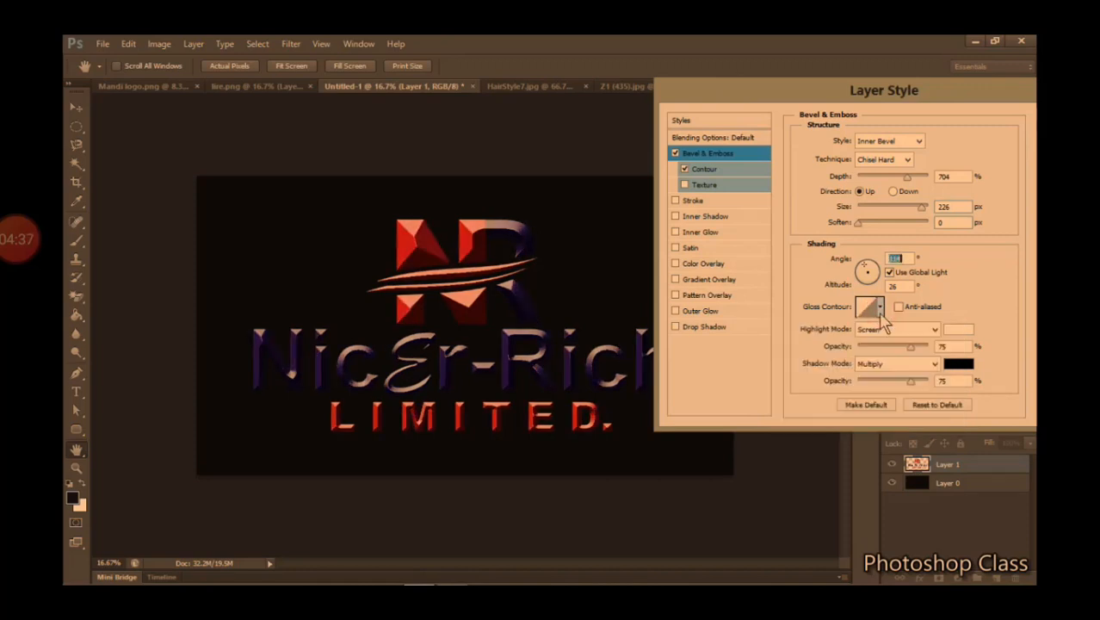
Try the Normal highlight mode for the bevel and return it to Screen
left_click(934, 331)
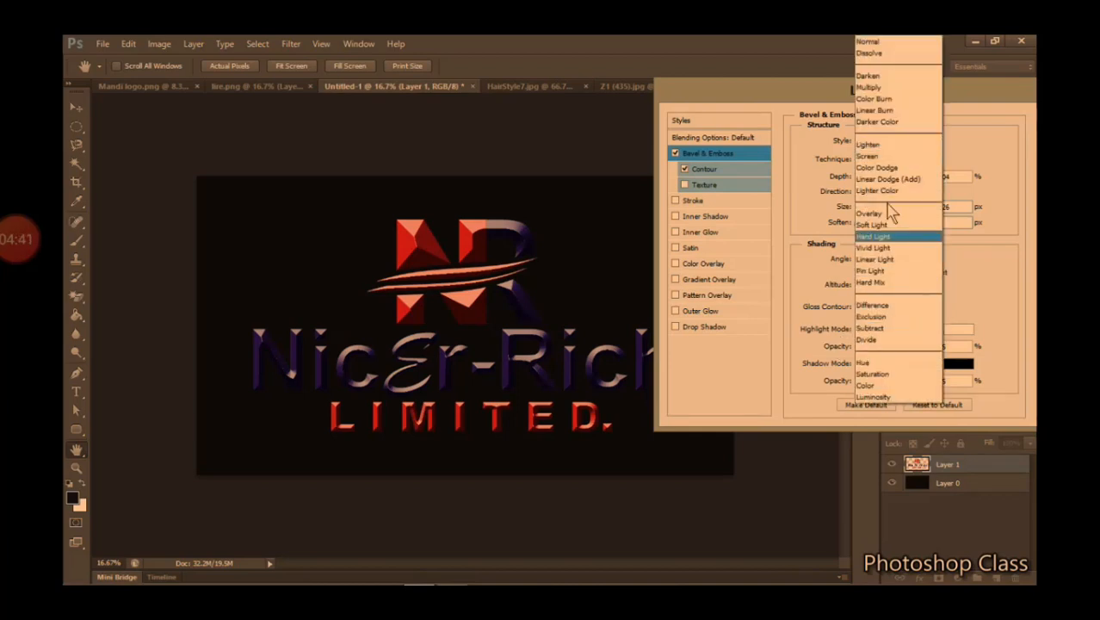
left_click(868, 42)
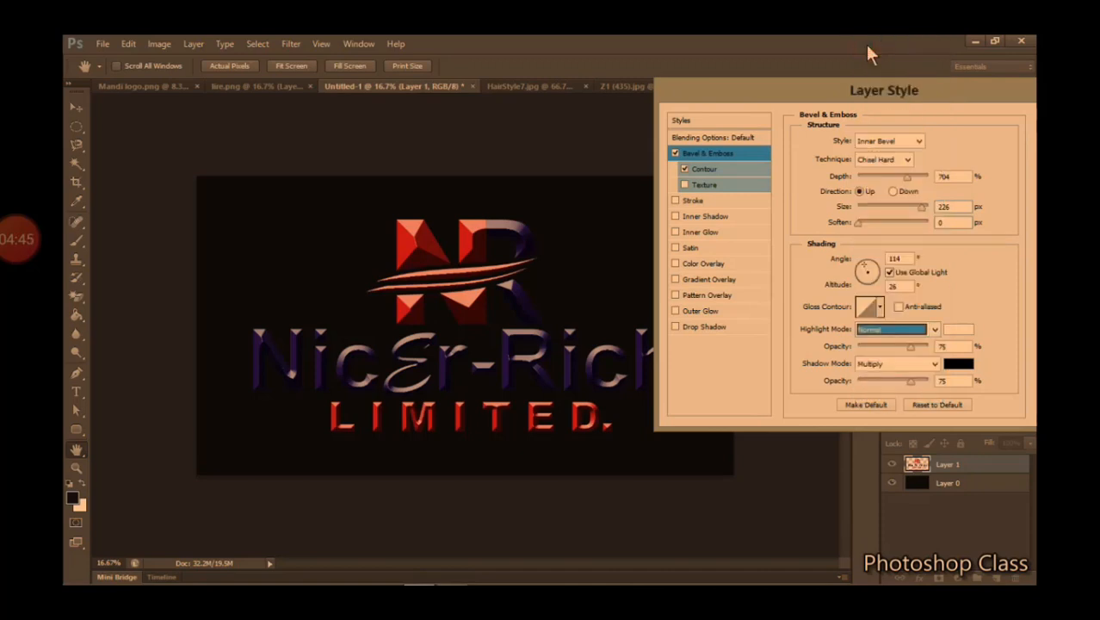
left_click(934, 333)
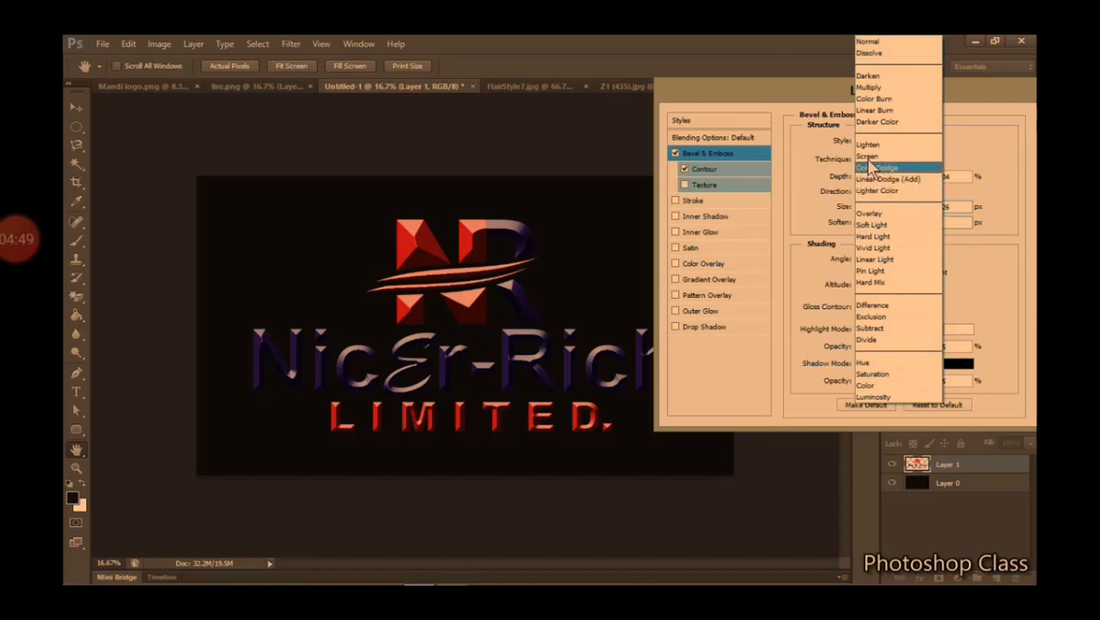
left_click(869, 156)
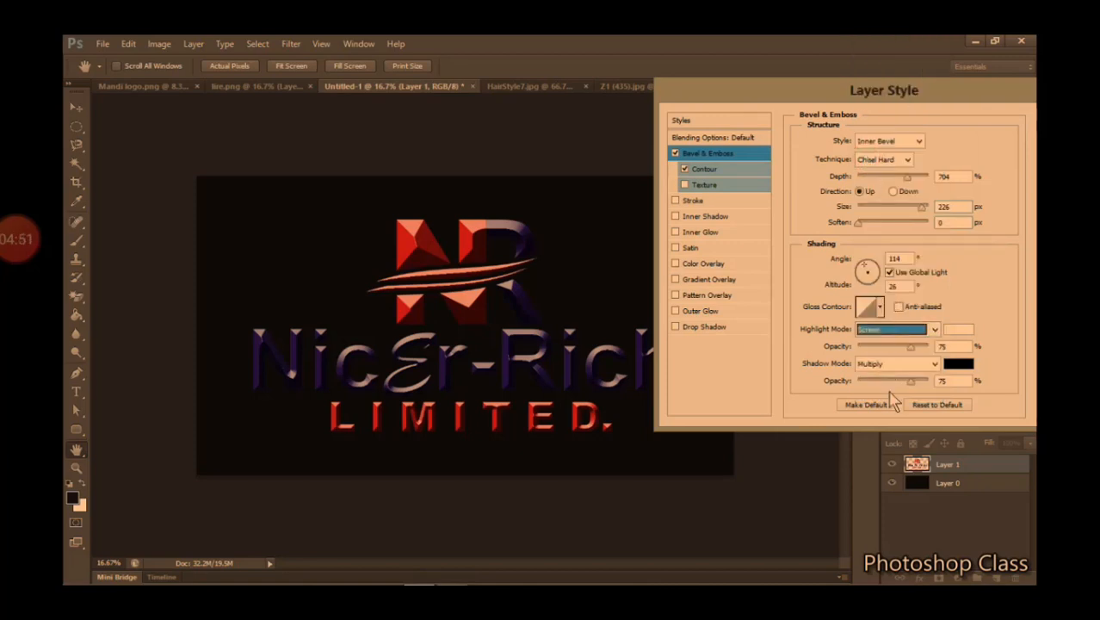
Set the bevel's highlight opacity to 76% and its shadow opacity to 77%
left_click(911, 348)
mouse_move(914, 352)
left_mouse_down()
mouse_move(930, 359)
mouse_move(835, 372)
mouse_move(912, 363)
left_mouse_up()
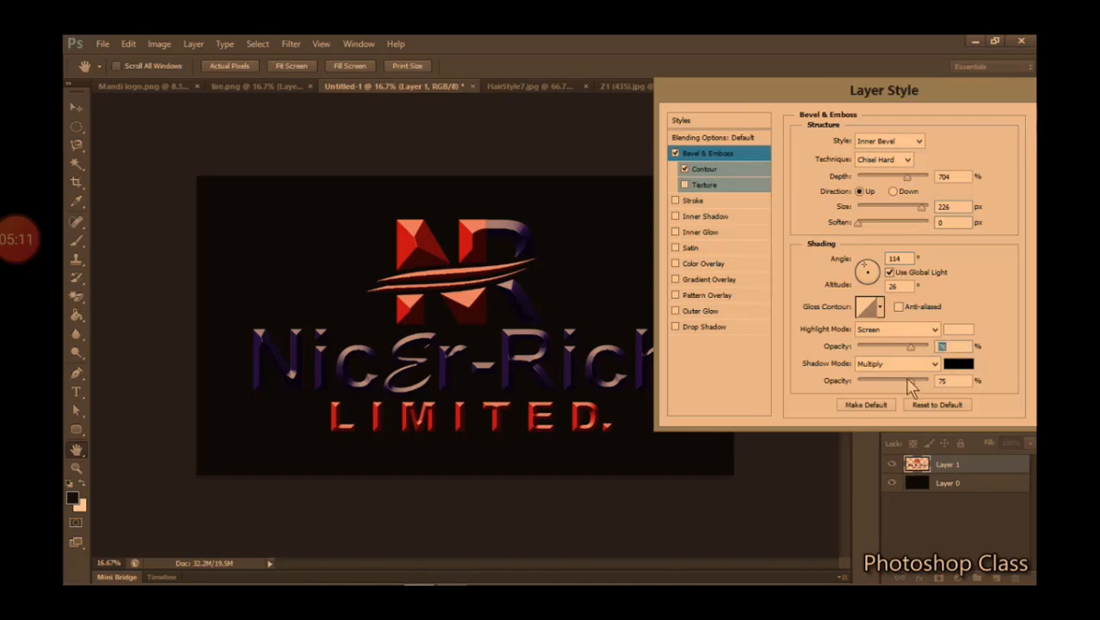
left_click(910, 383)
mouse_move(911, 384)
left_mouse_down()
mouse_move(900, 343)
mouse_move(891, 363)
left_mouse_up()
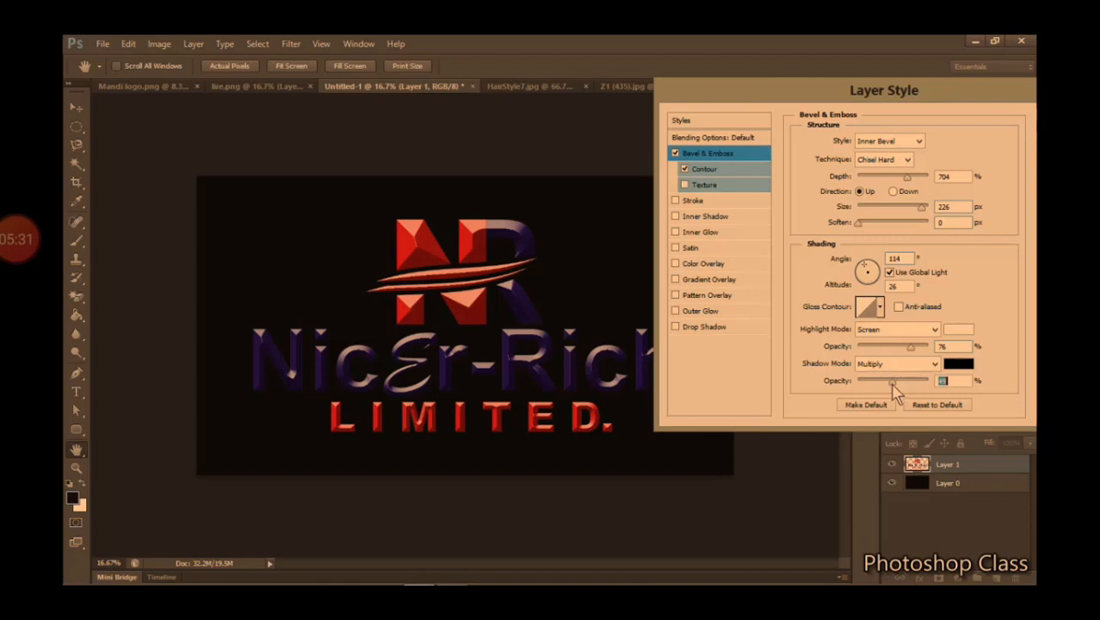
mouse_move(893, 388)
left_mouse_down()
mouse_move(884, 385)
mouse_move(909, 396)
left_mouse_up()
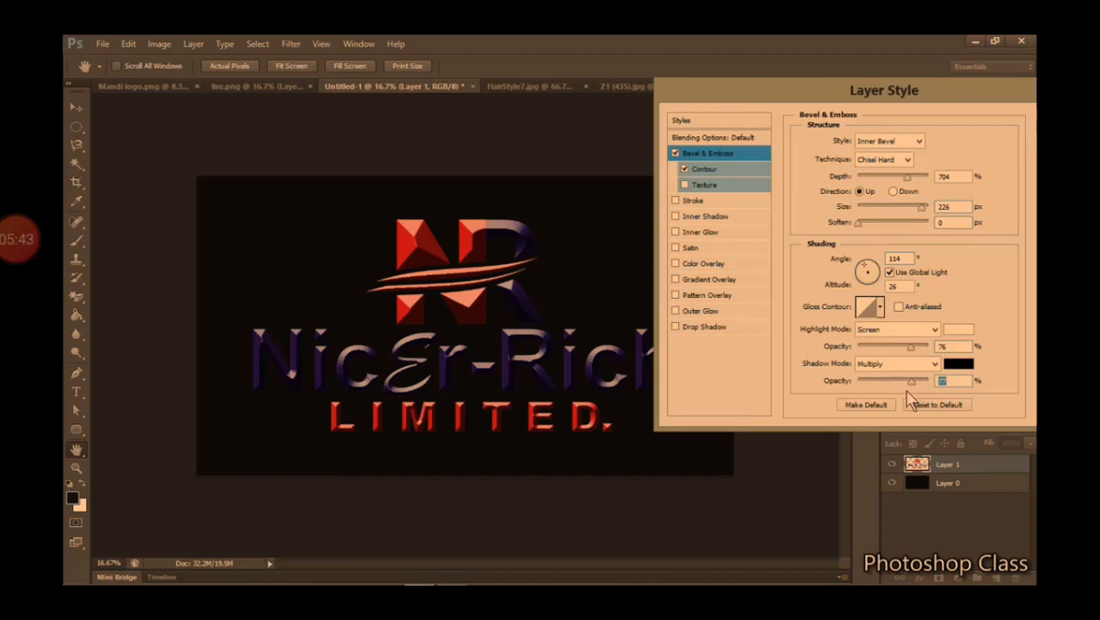
Set the bevel's shadow opacity to 74% and add a texture to it with +55% depth and 221% scale
left_click(911, 385)
left_click(685, 186)
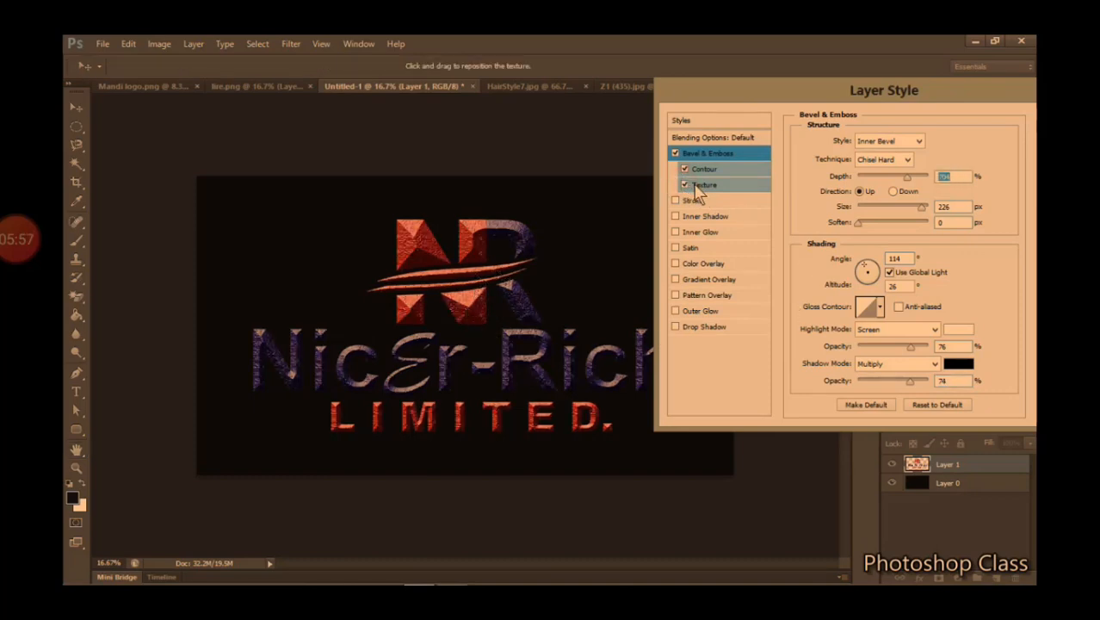
left_click(699, 186)
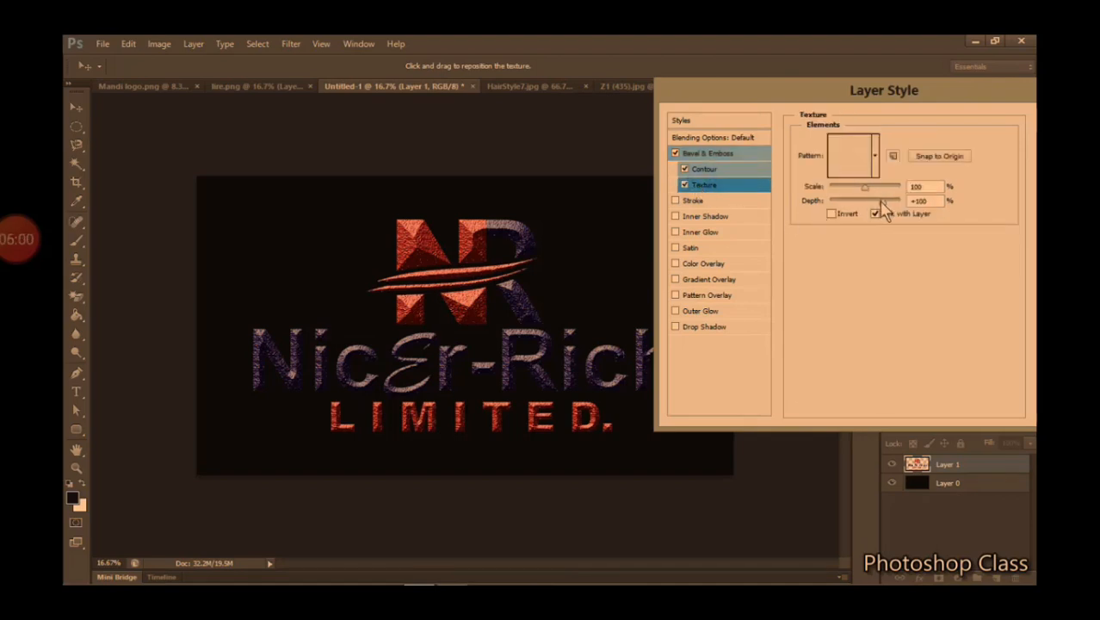
mouse_move(880, 205)
left_mouse_down()
mouse_move(902, 207)
mouse_move(878, 215)
left_mouse_up()
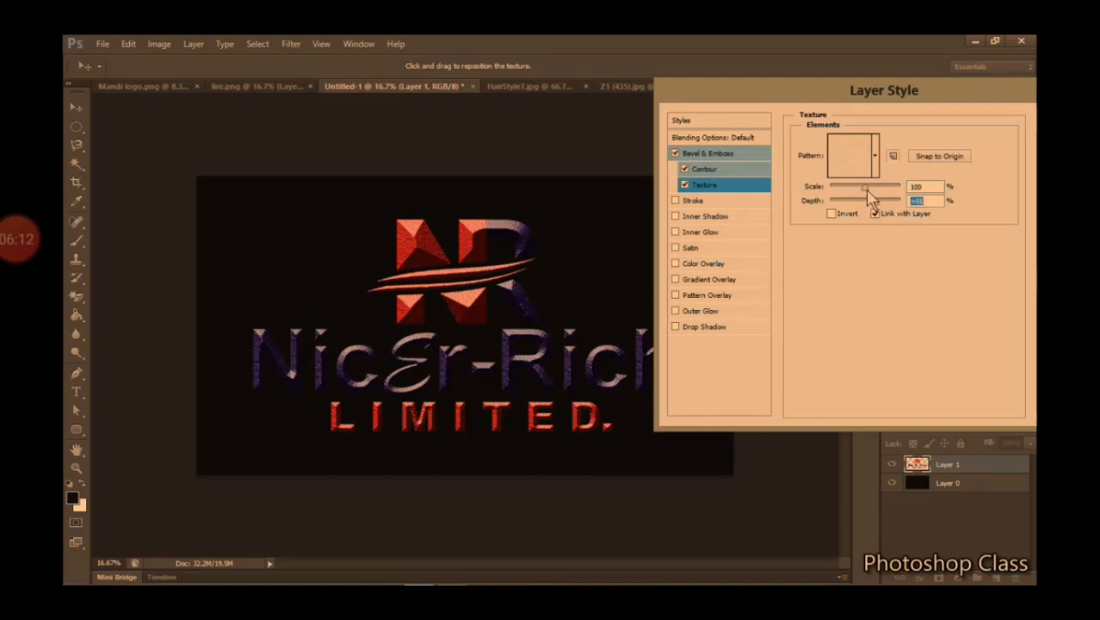
left_click_drag(864, 187, 873, 193)
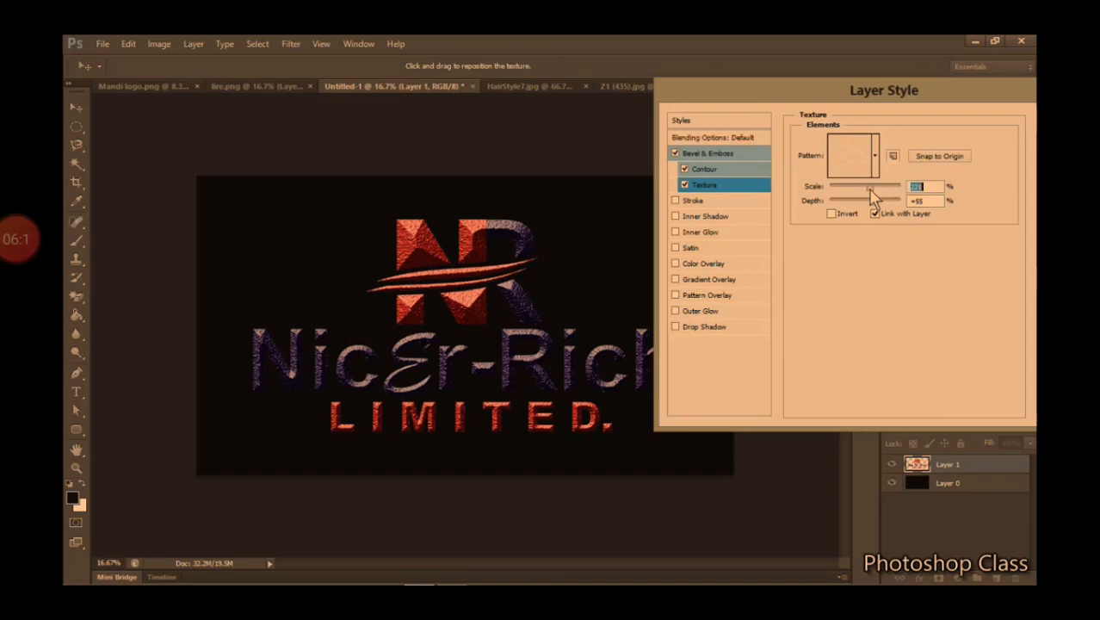
Try the other available texture patterns on the bevel and return to the fifth pattern
left_click(875, 158)
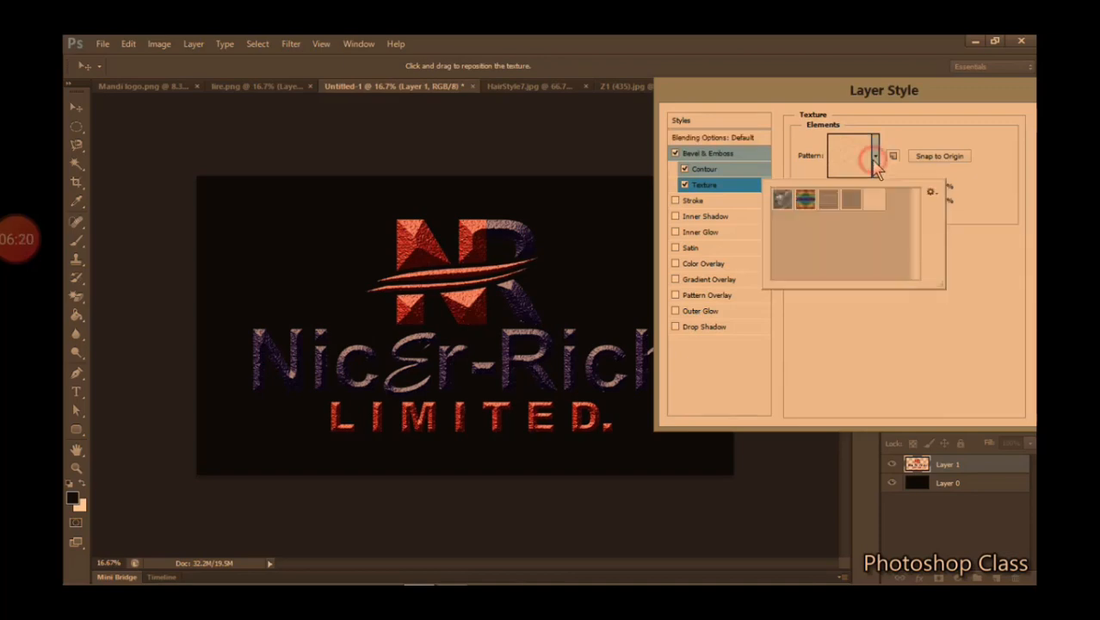
left_click(827, 201)
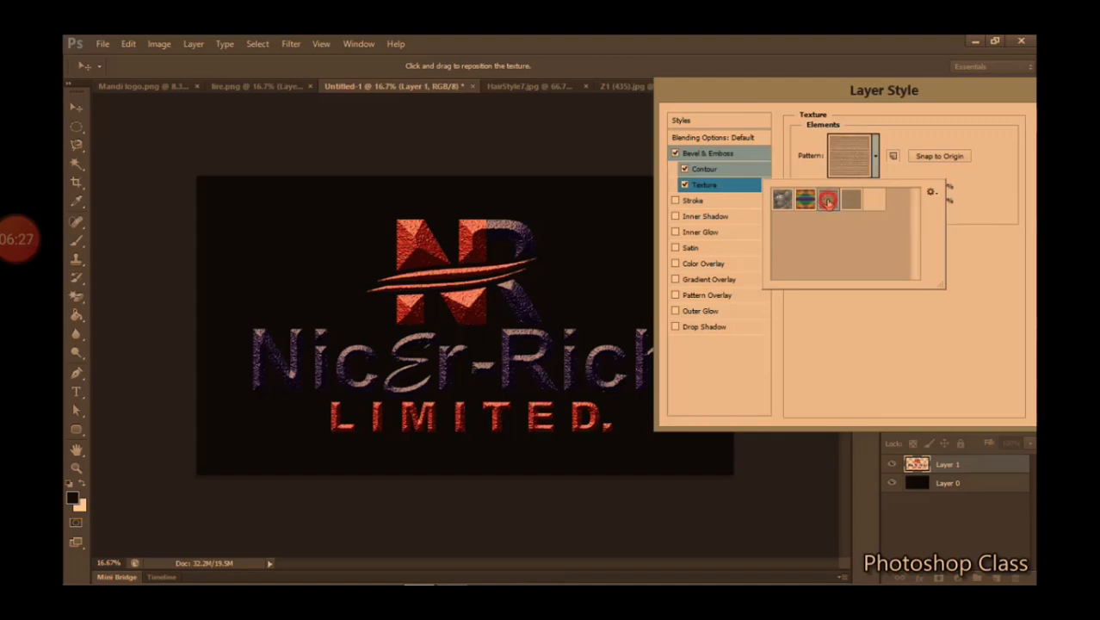
left_click(782, 200)
left_click(800, 201)
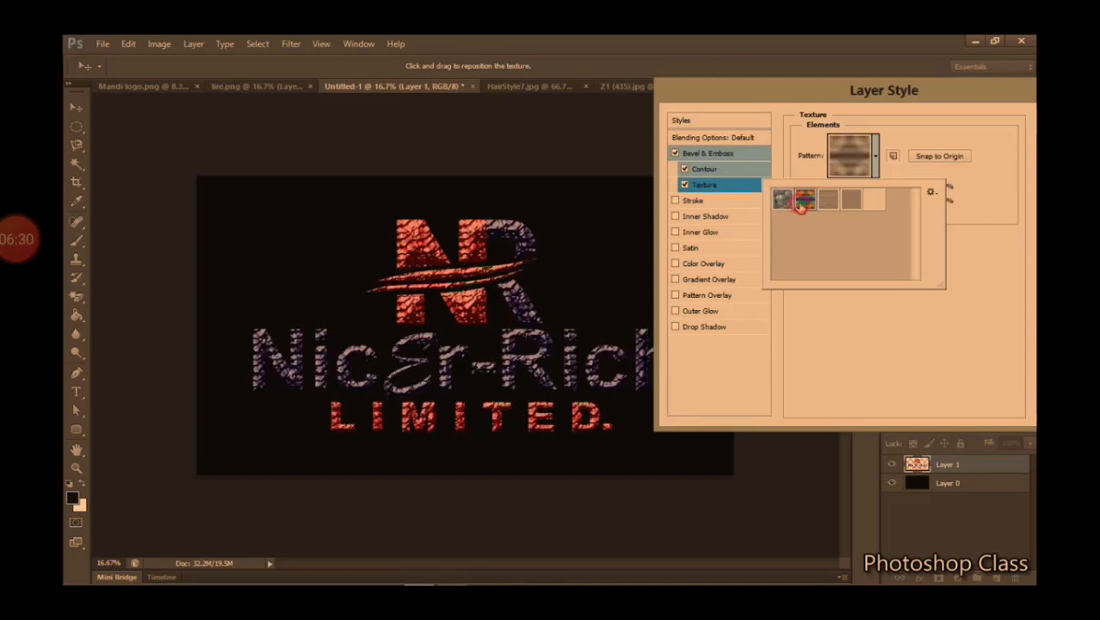
left_click(829, 200)
left_click(849, 202)
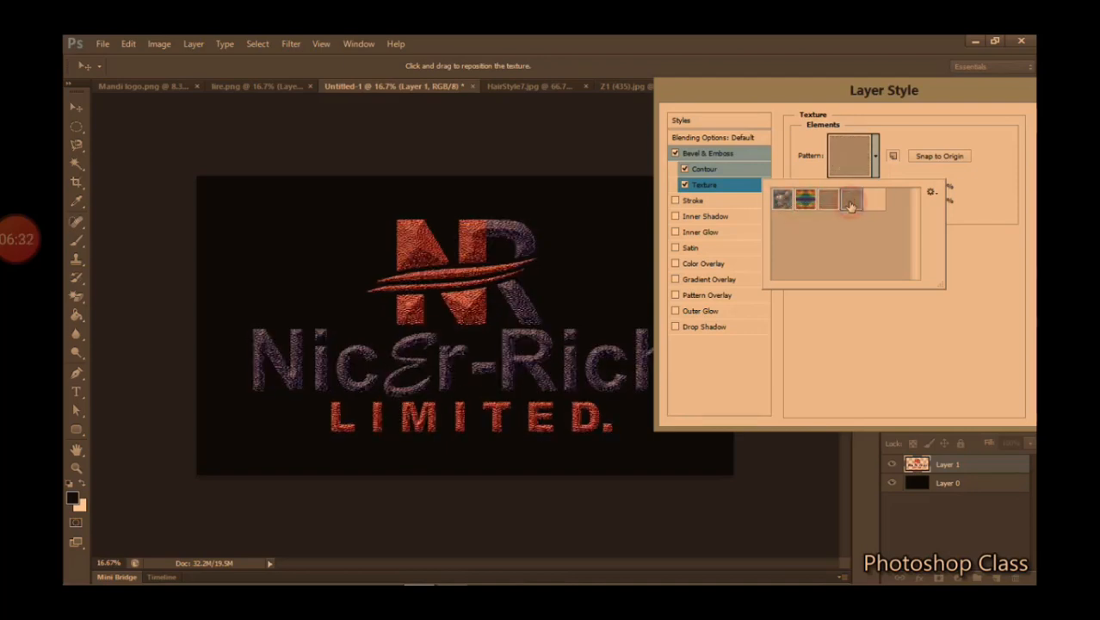
left_click(871, 201)
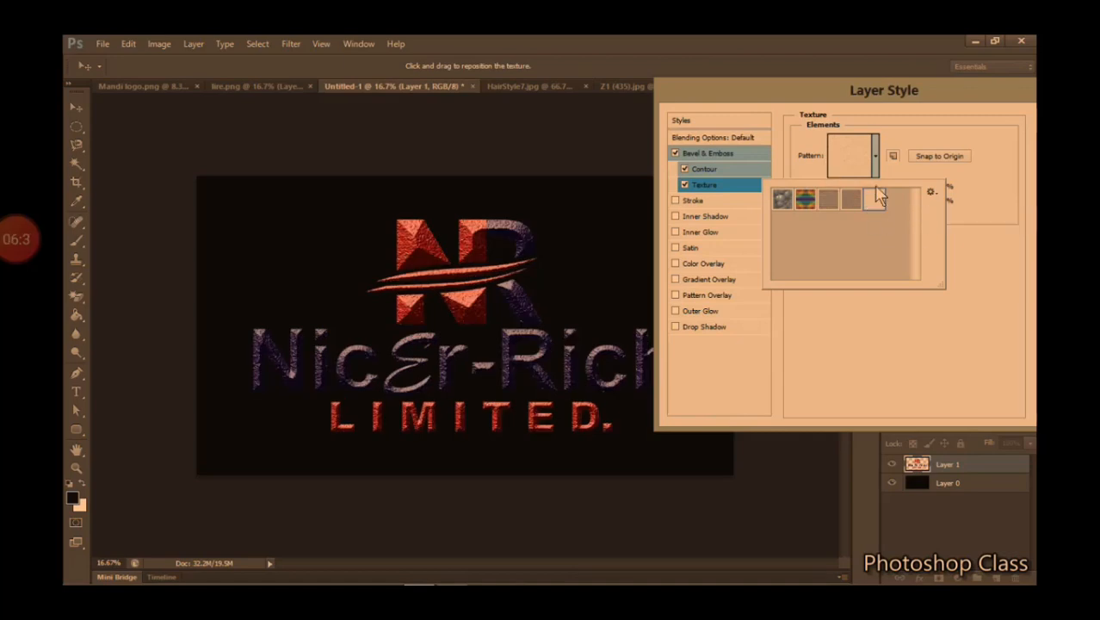
left_click(873, 161)
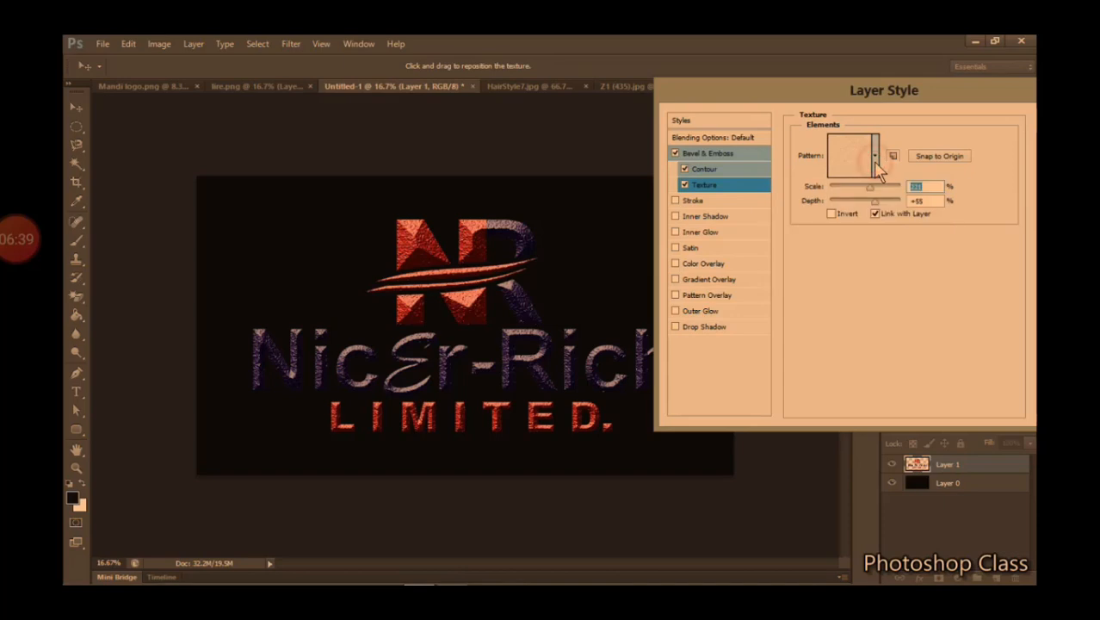
Try inverting the texture and unlinking it from the layer, and restore both options
left_click(832, 215)
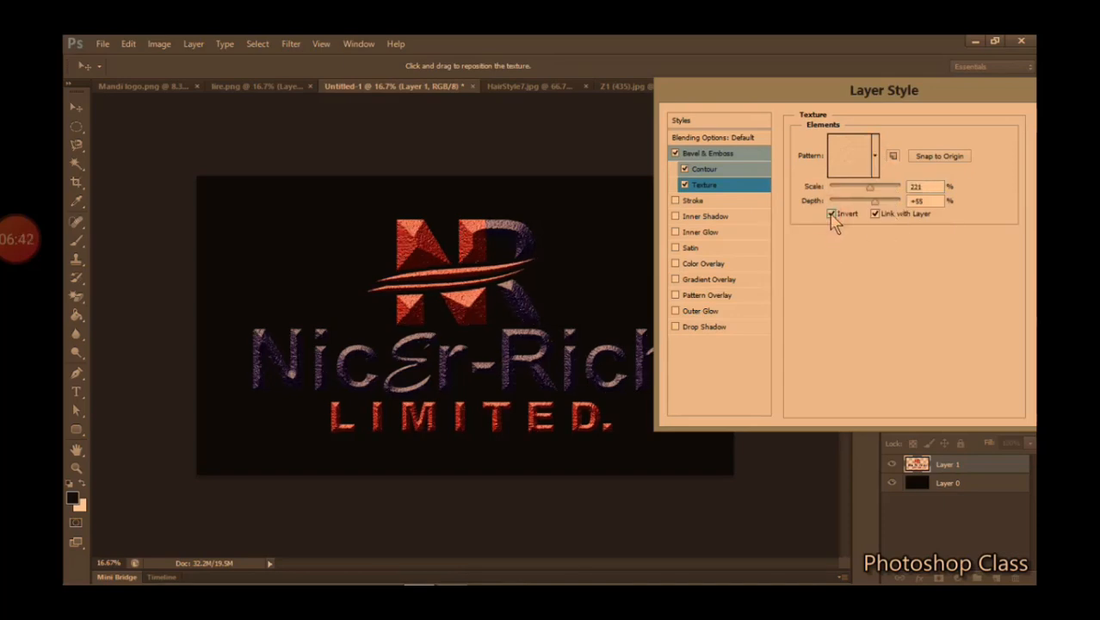
left_click(874, 215)
left_click(832, 215)
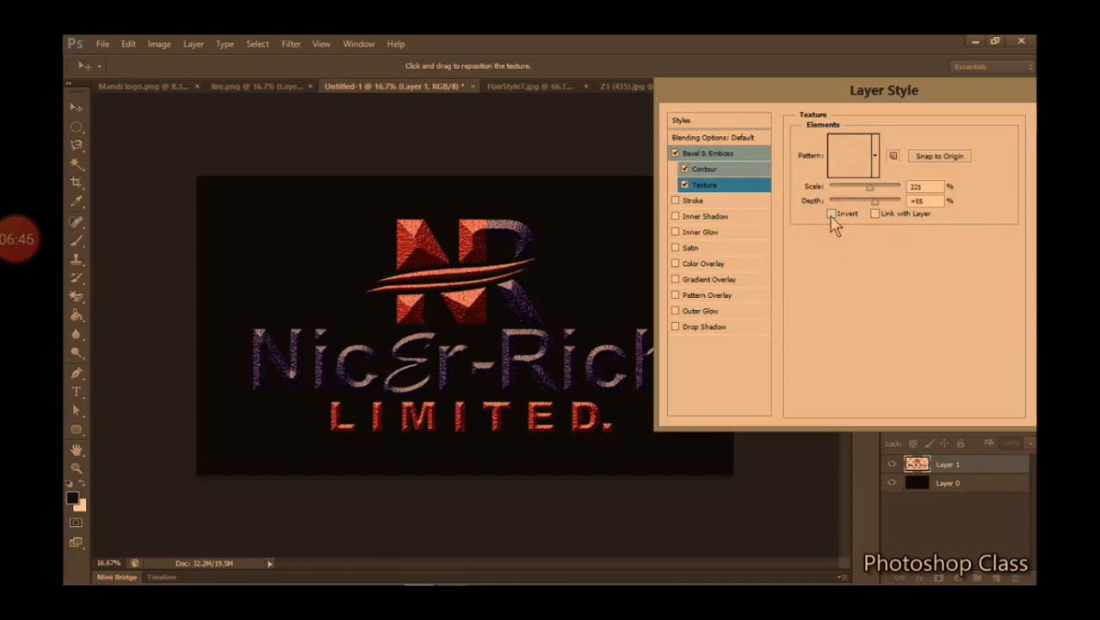
left_click(876, 214)
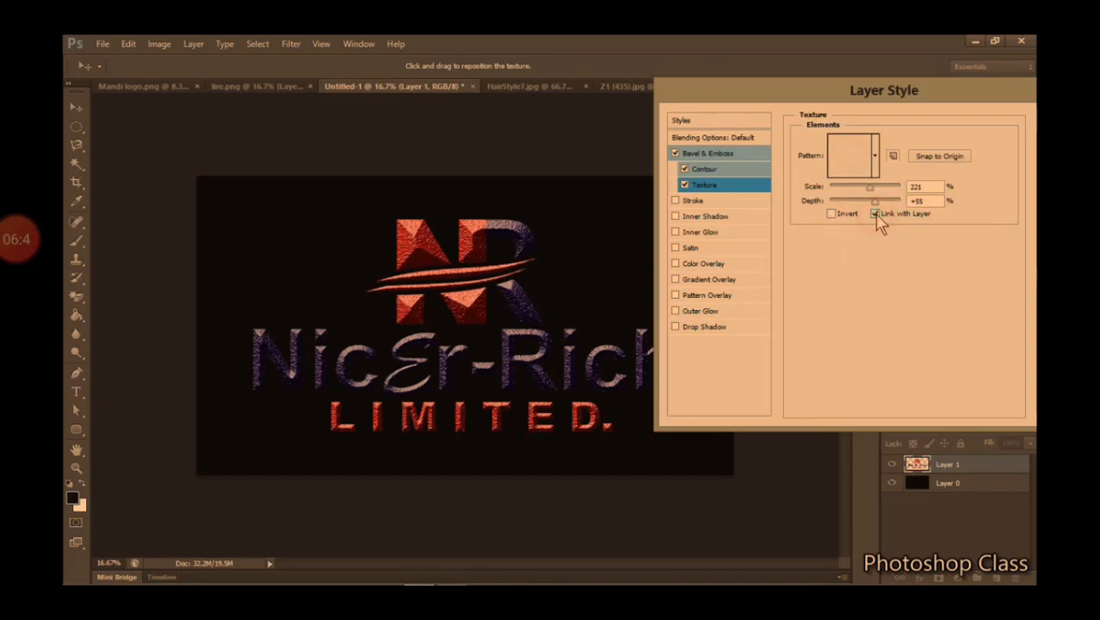
Add a Stroke effect to the logo layer and set its color to yellow-green cef938
left_click(675, 201)
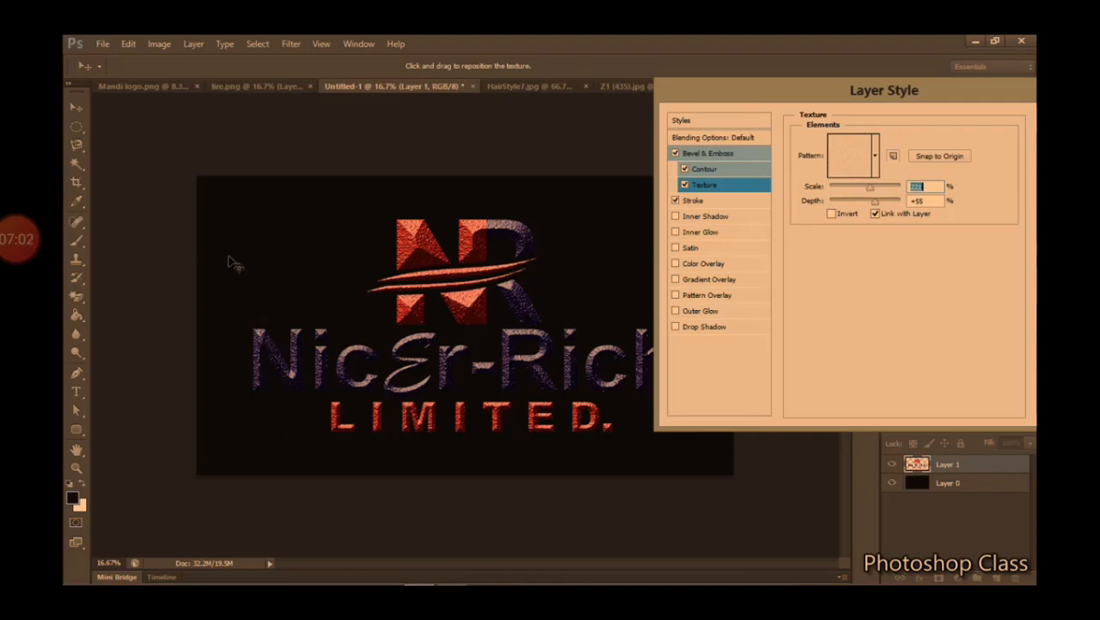
left_click(696, 201)
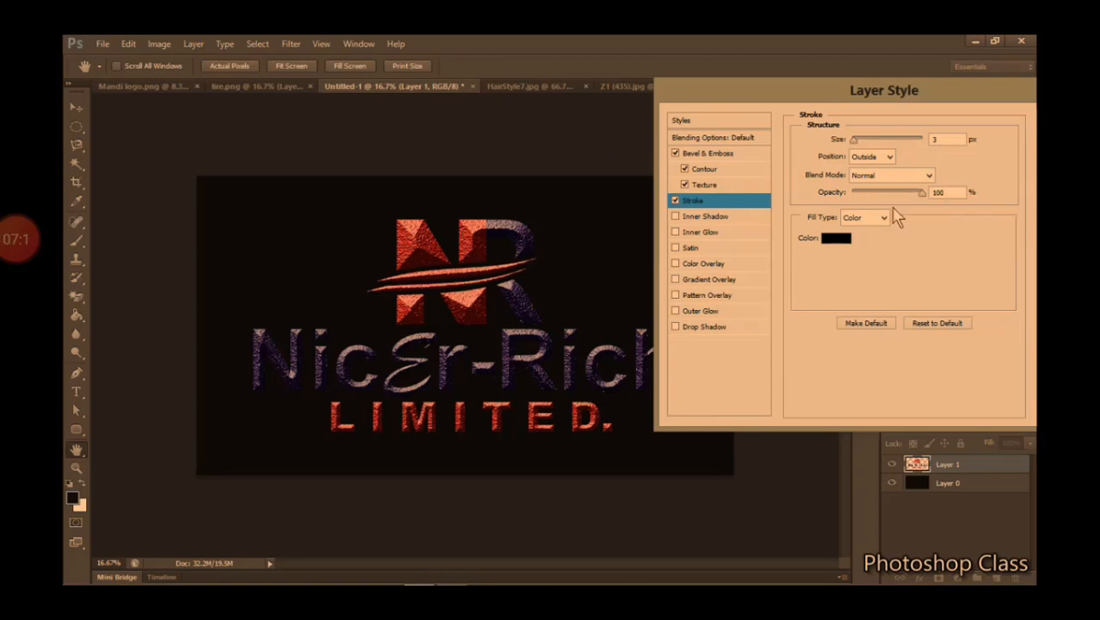
left_click(835, 238)
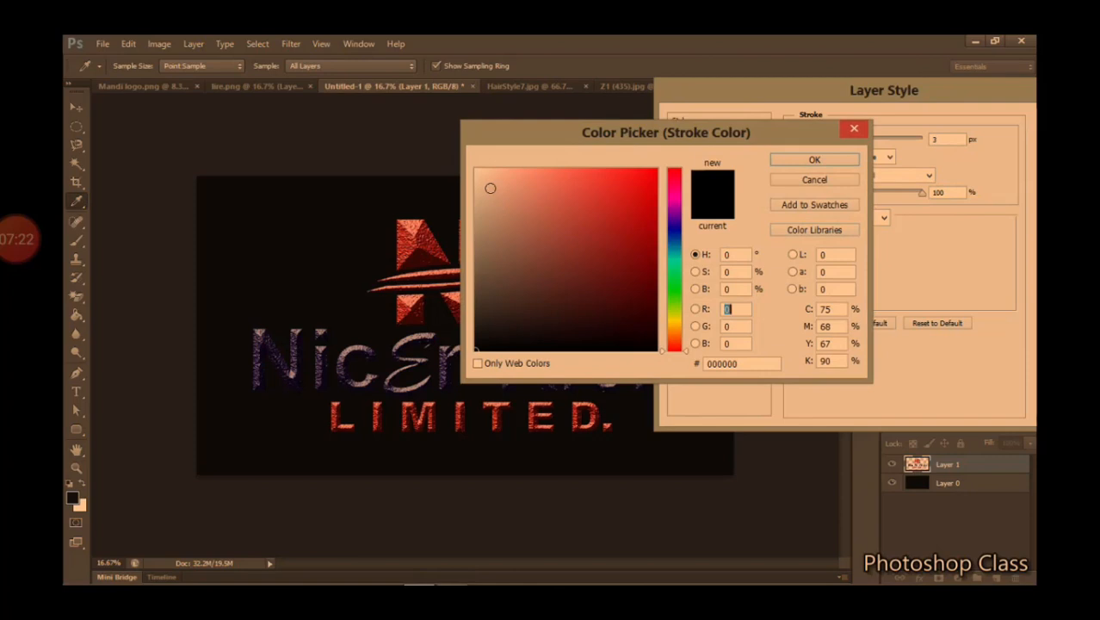
left_click(677, 313)
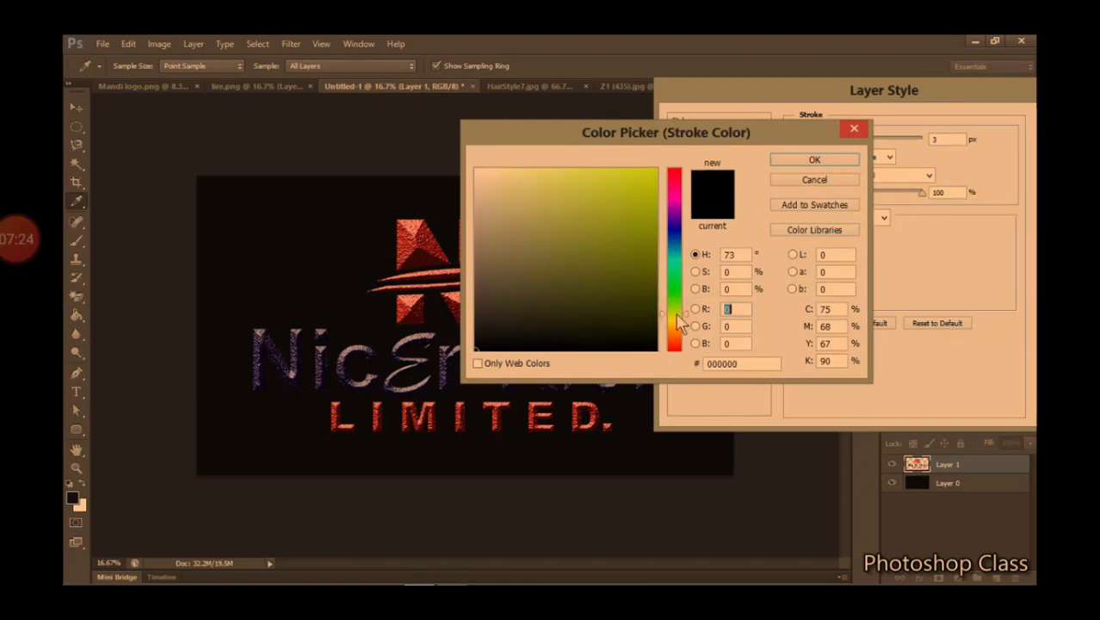
left_click(610, 172)
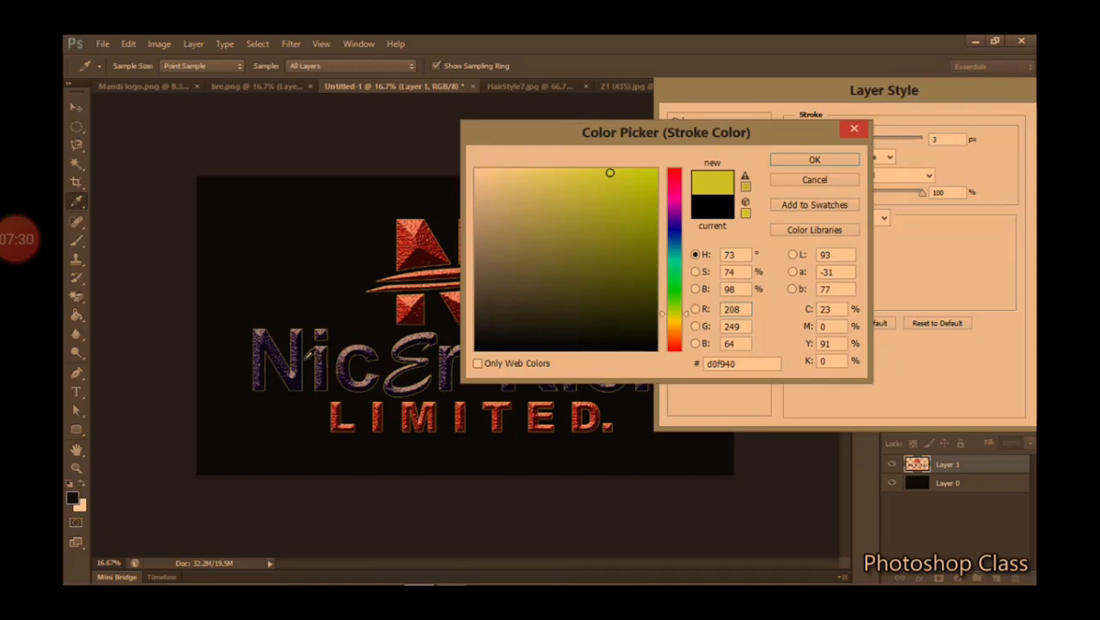
left_click(489, 174)
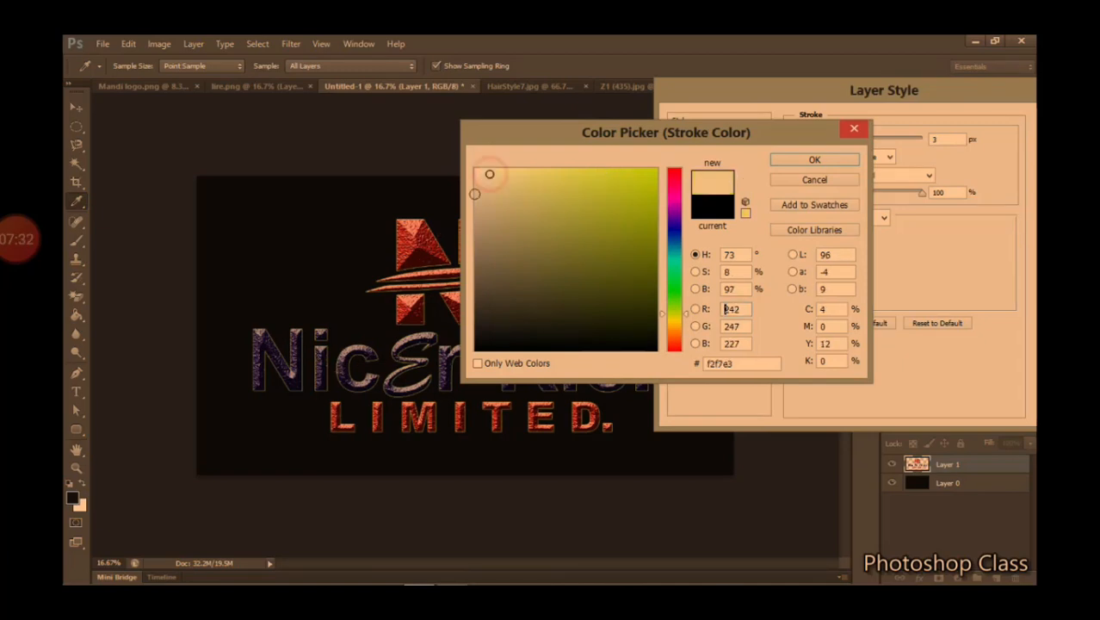
left_click(596, 173)
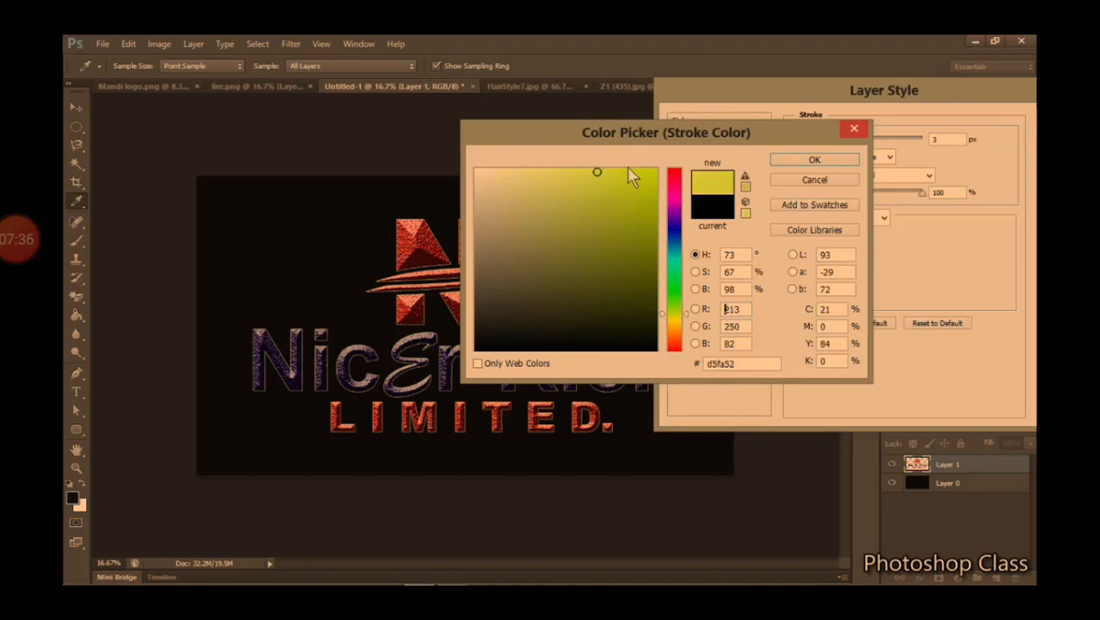
left_click(616, 172)
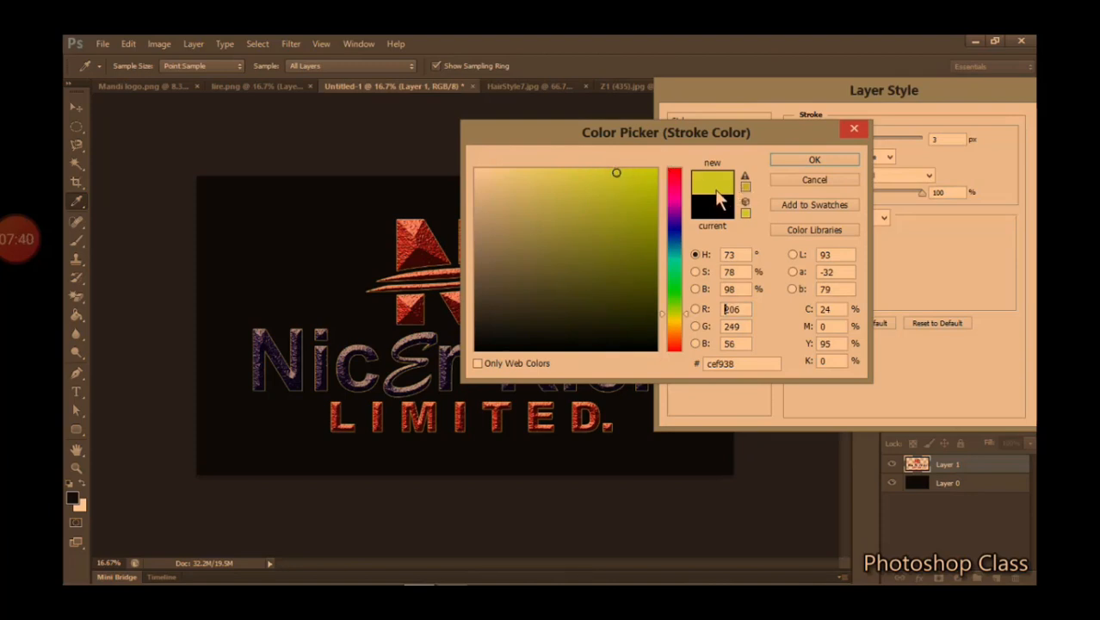
left_click(801, 161)
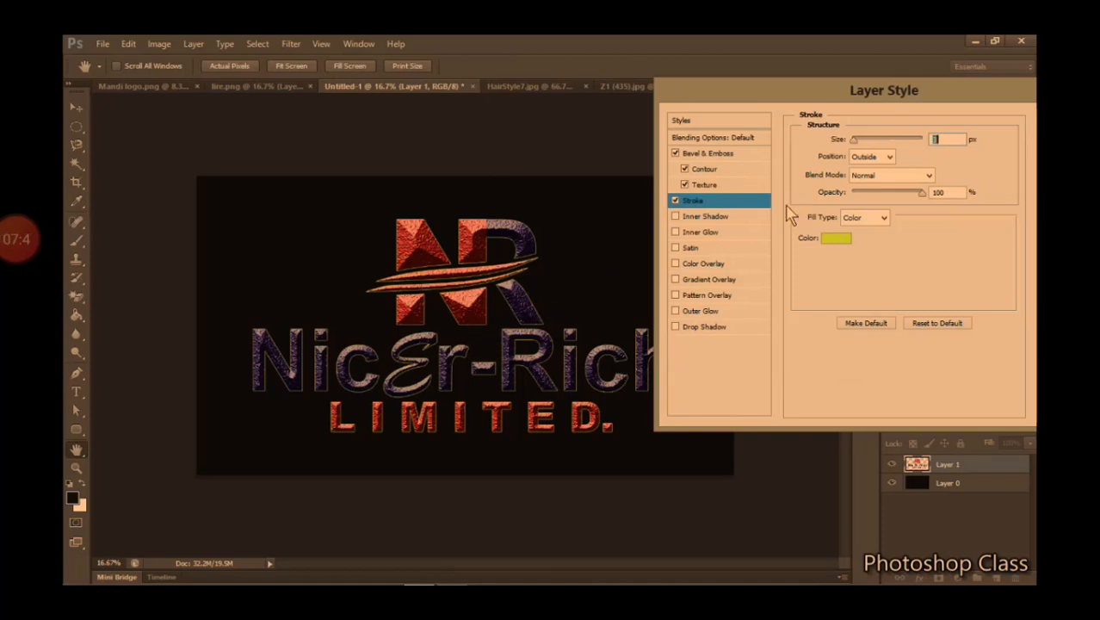
Try the Inside and Center positions for the stroke and return it to Outside, with the size at 3 px
left_click(888, 156)
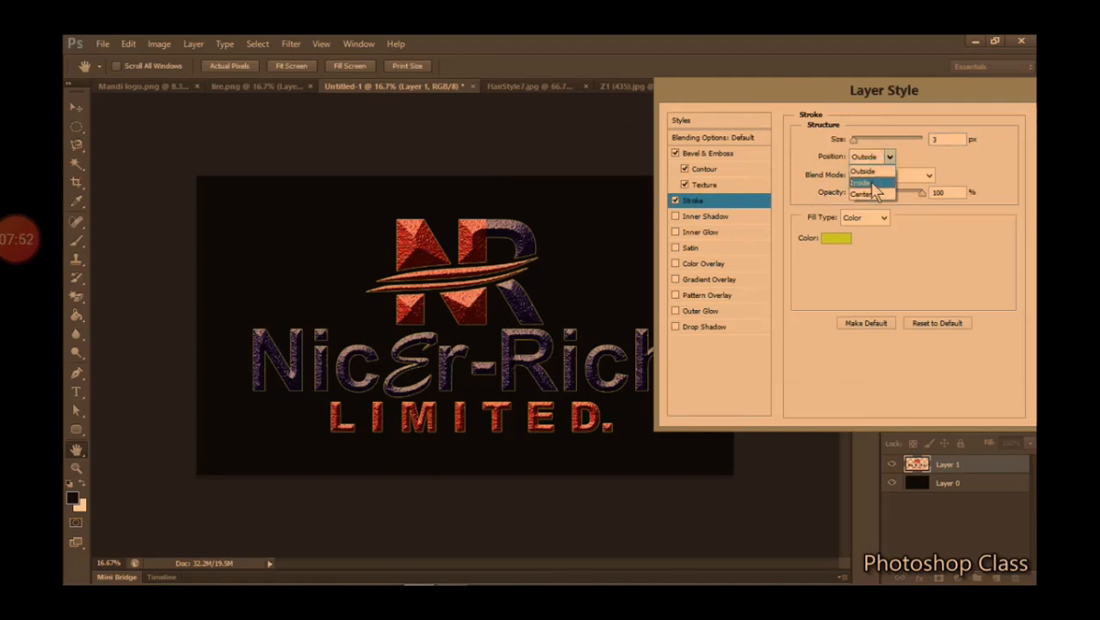
left_click(872, 183)
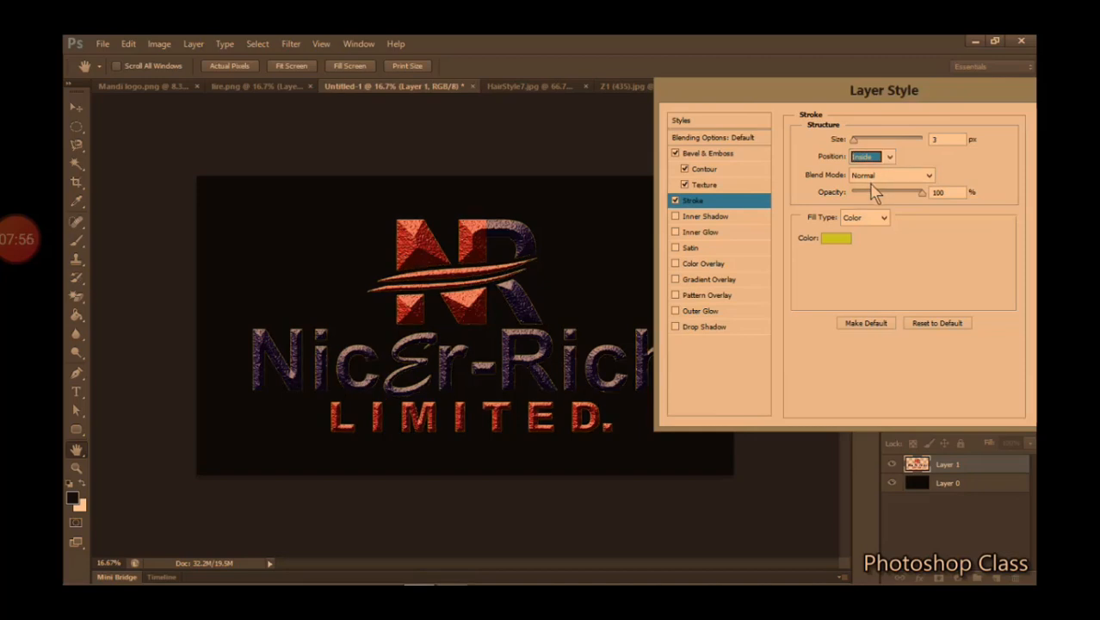
left_click(890, 156)
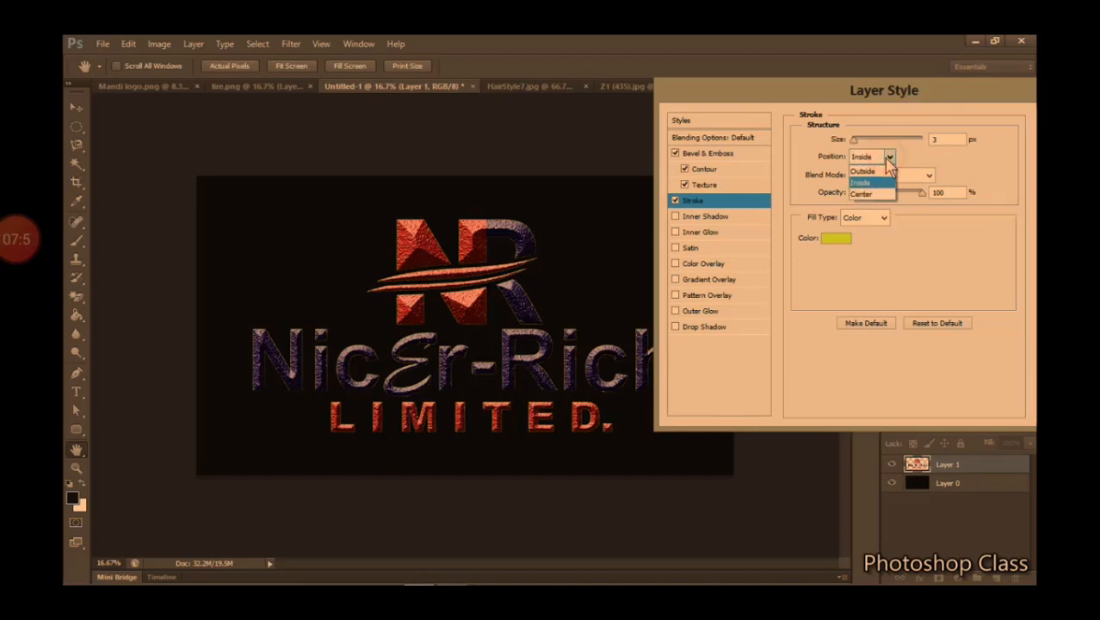
left_click(865, 193)
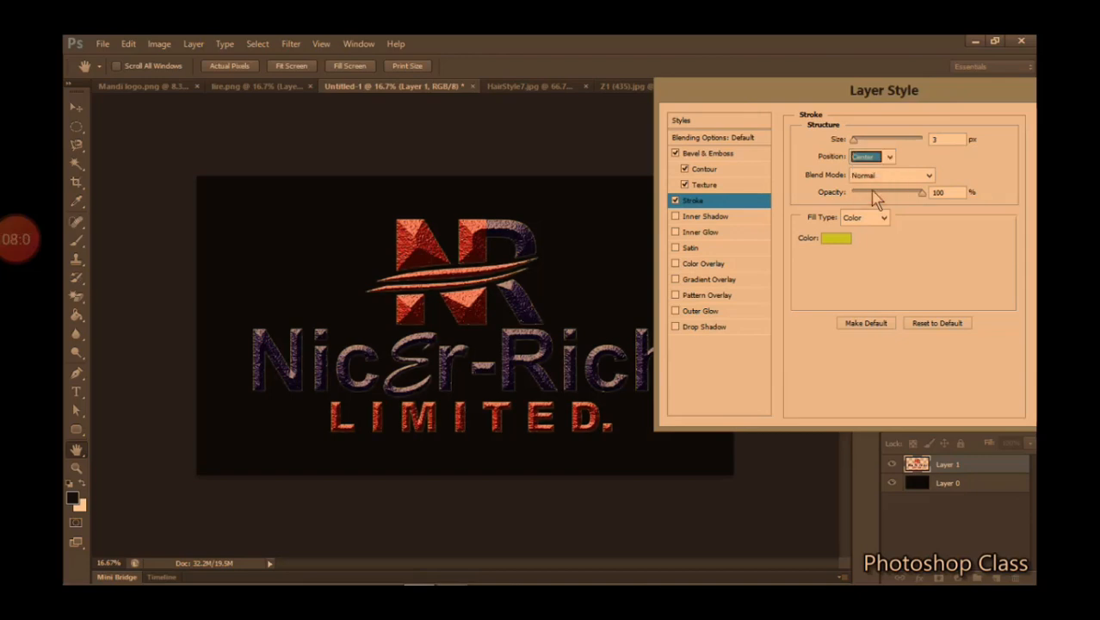
left_click(890, 156)
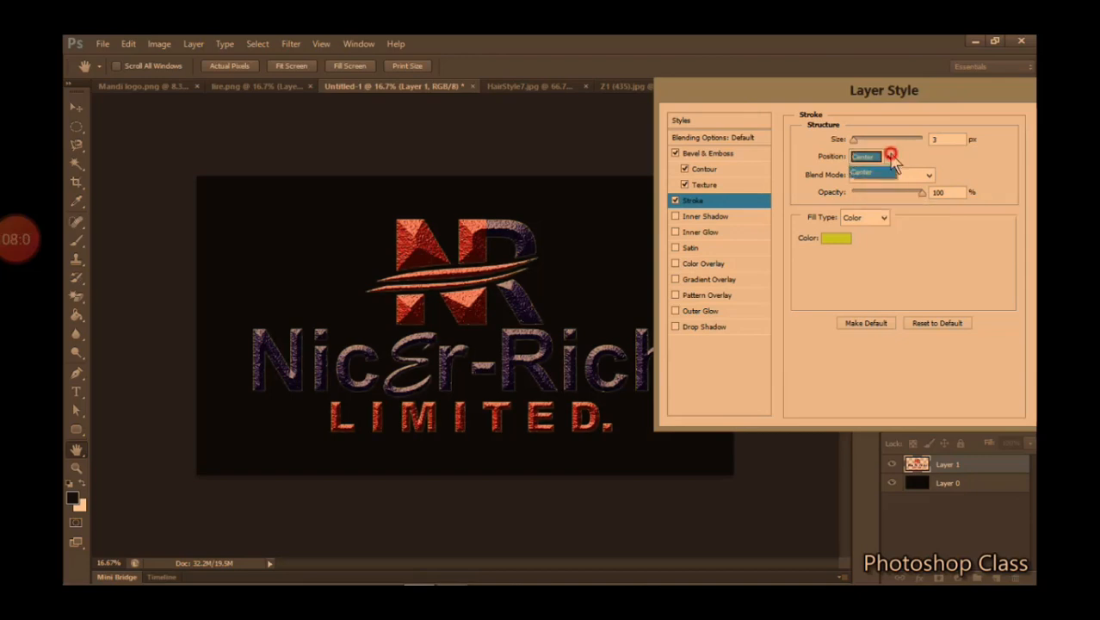
left_click(875, 183)
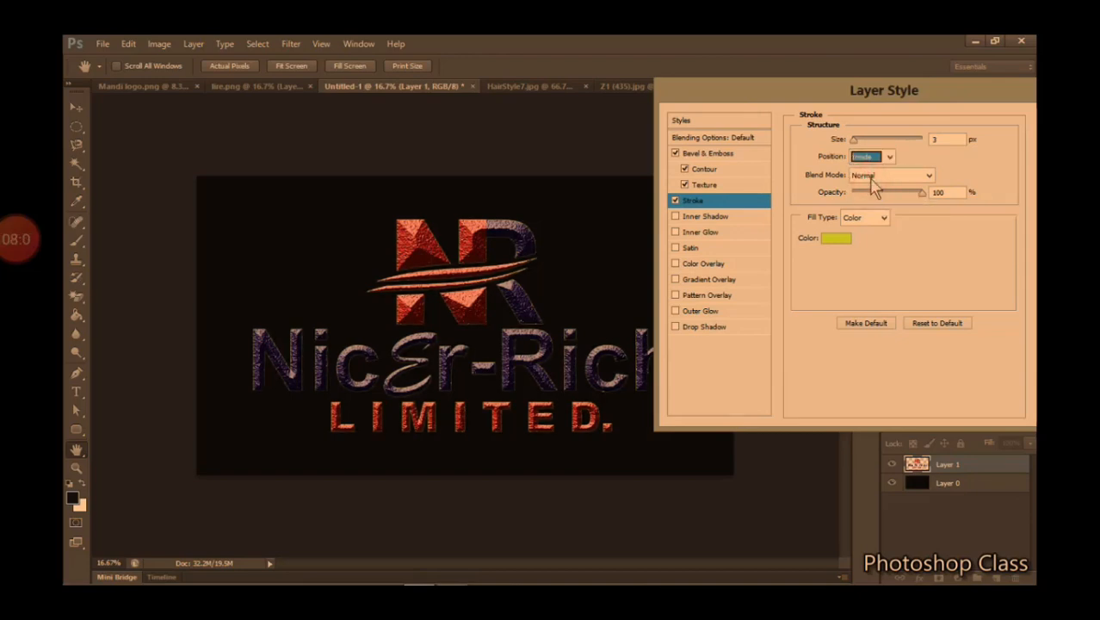
left_click(889, 157)
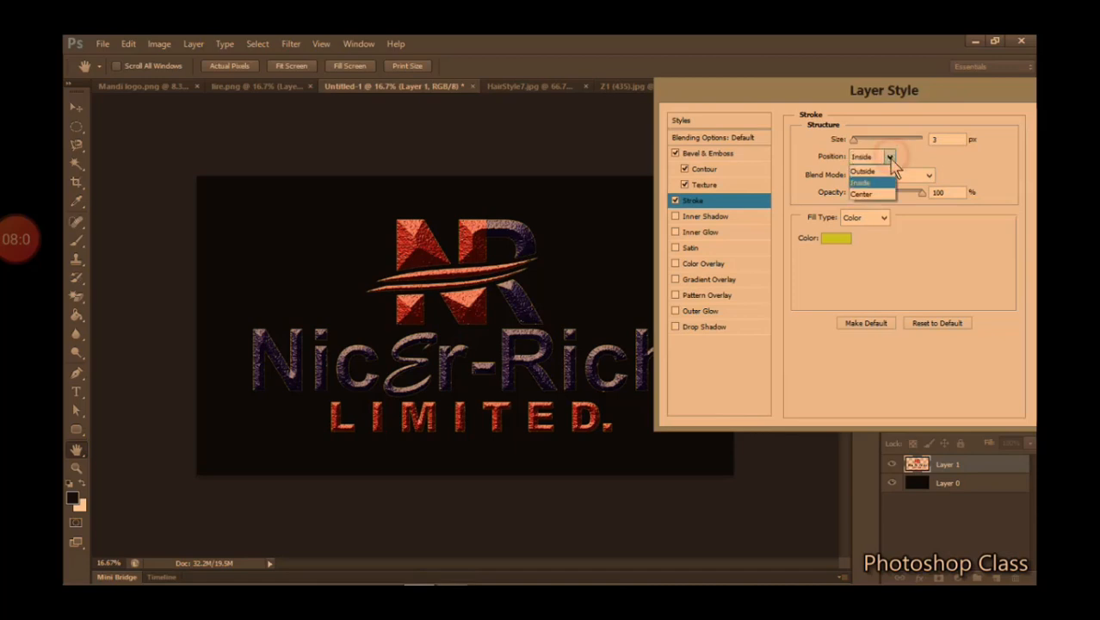
left_click(880, 168)
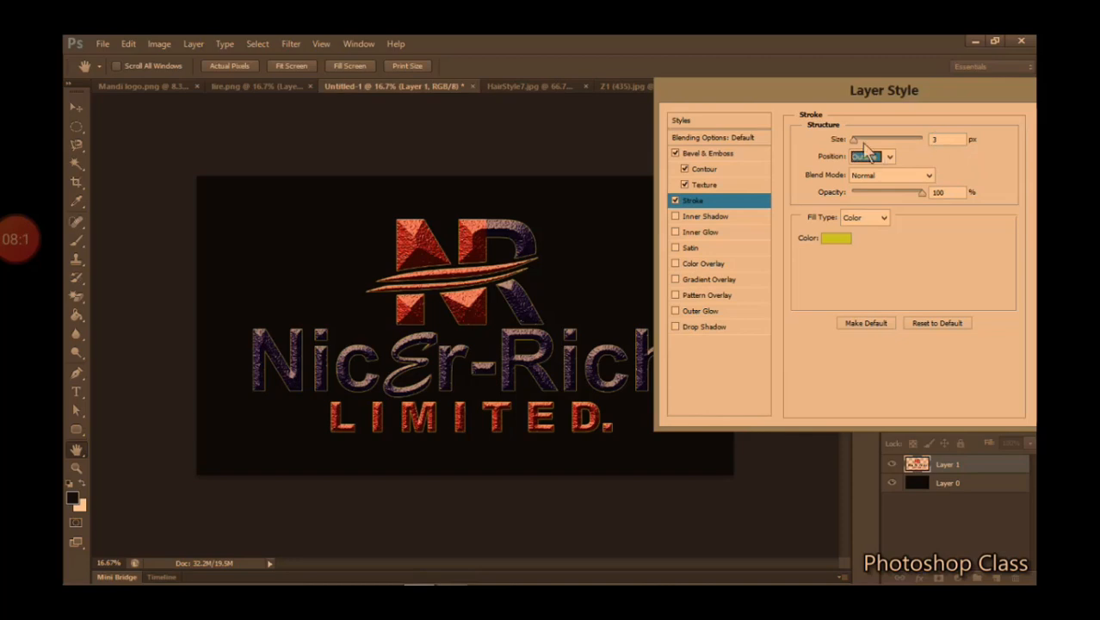
mouse_move(854, 140)
left_mouse_down()
mouse_move(866, 146)
mouse_move(854, 148)
left_mouse_up()
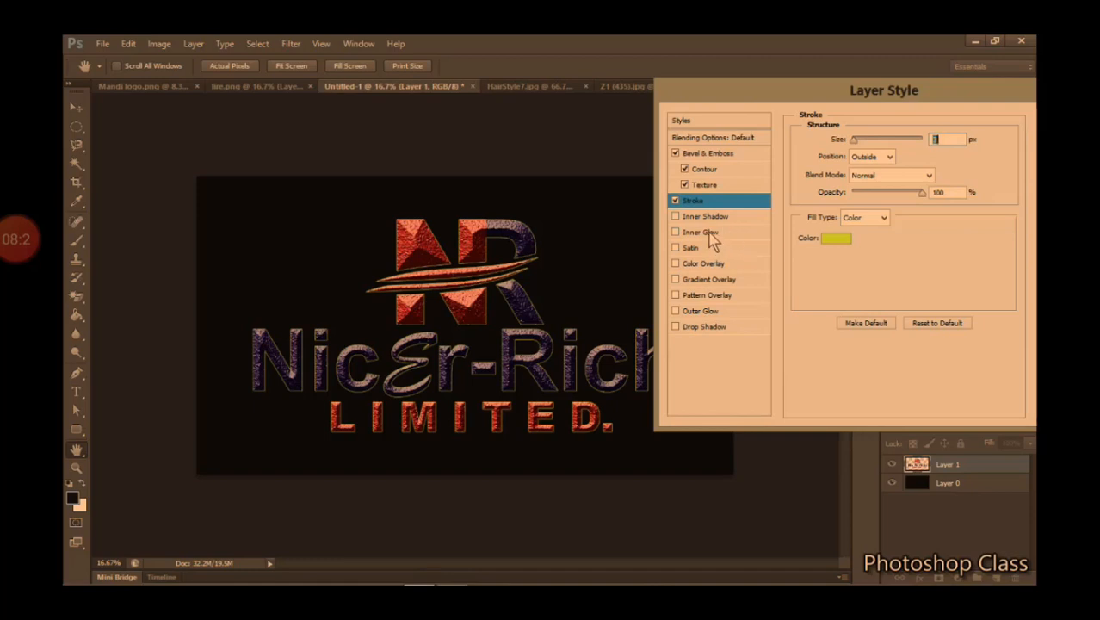
Turn off the Stroke effect and add an Inner Glow to the logo layer with the glow color set to yellow ffff02
left_click(675, 201)
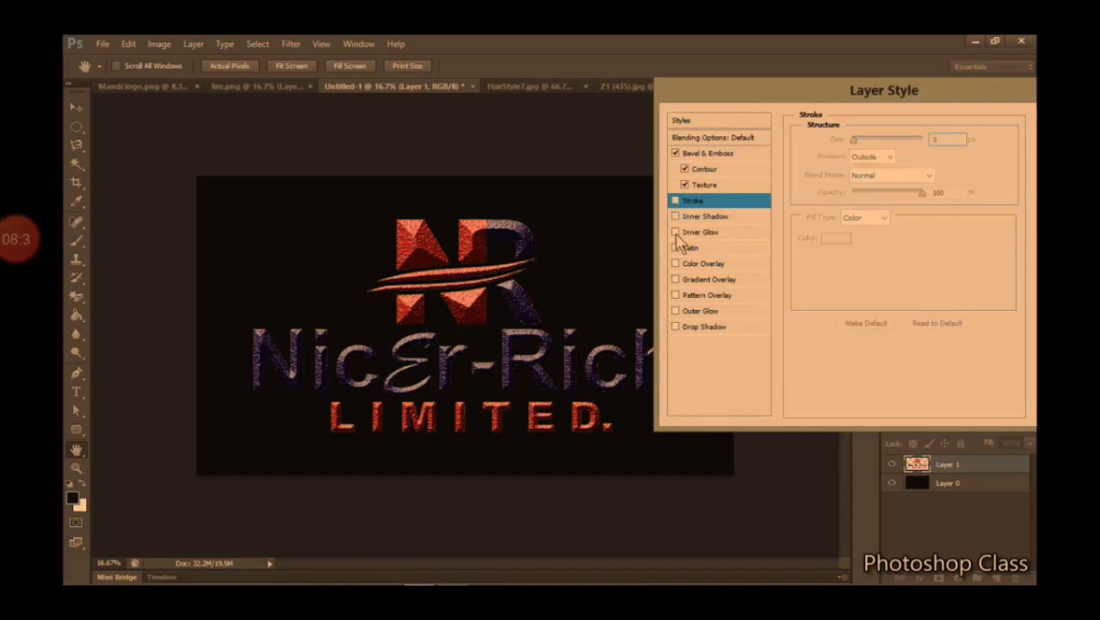
left_click(676, 232)
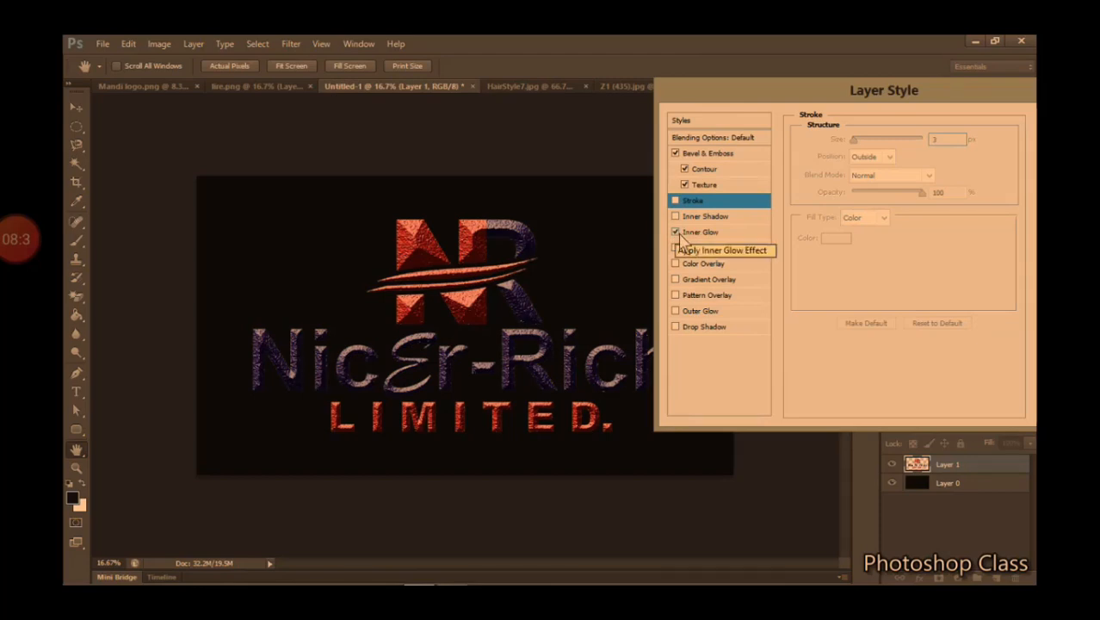
left_click(689, 233)
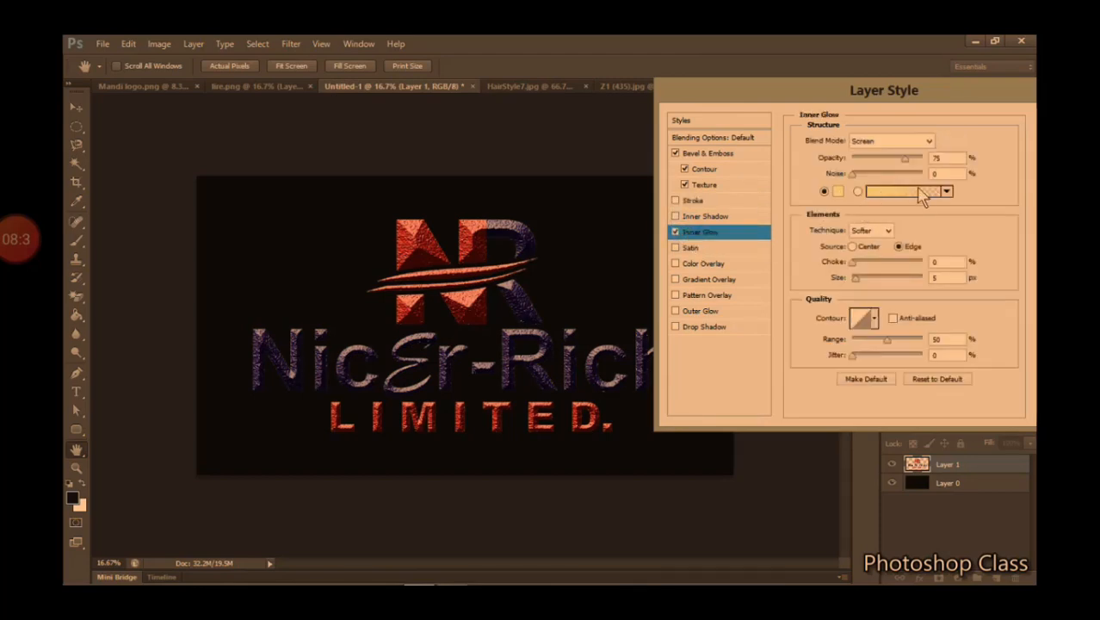
left_click(839, 195)
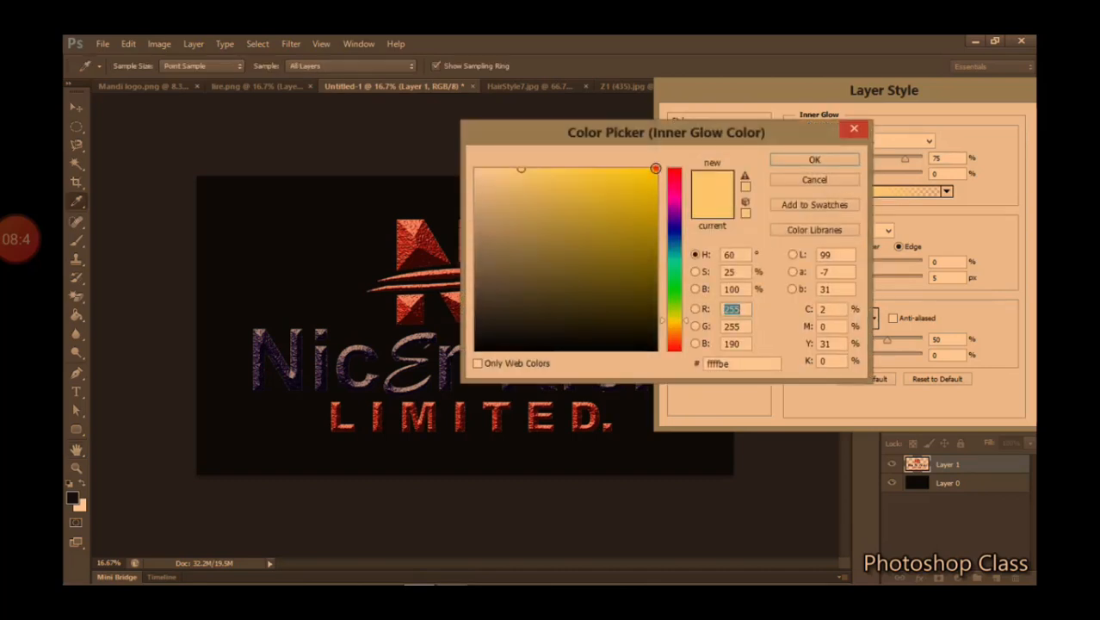
left_click(655, 168)
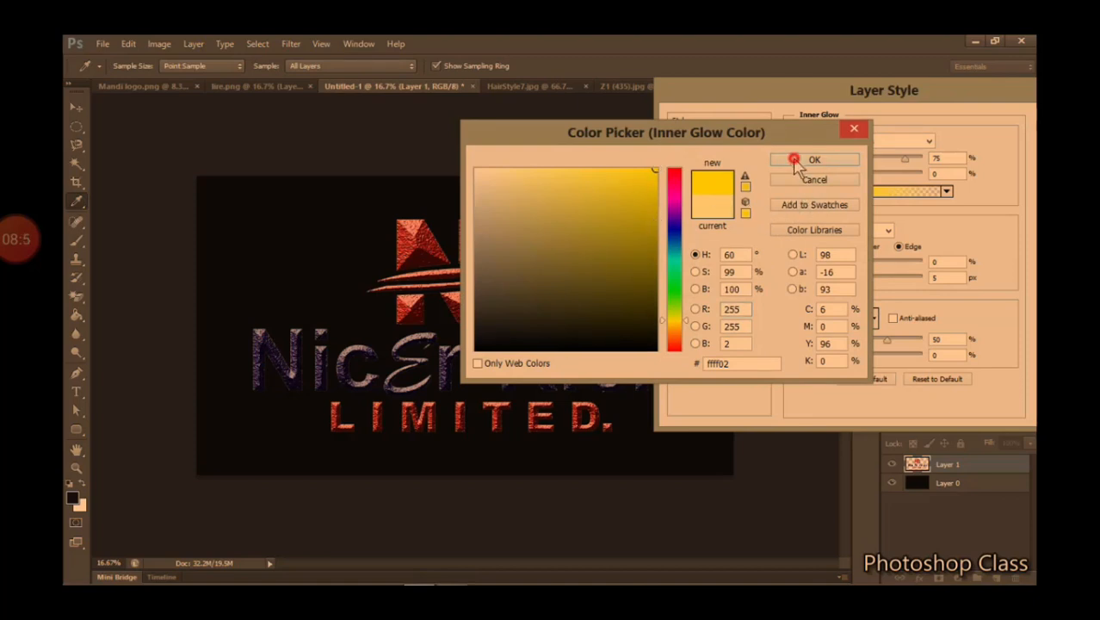
left_click(801, 161)
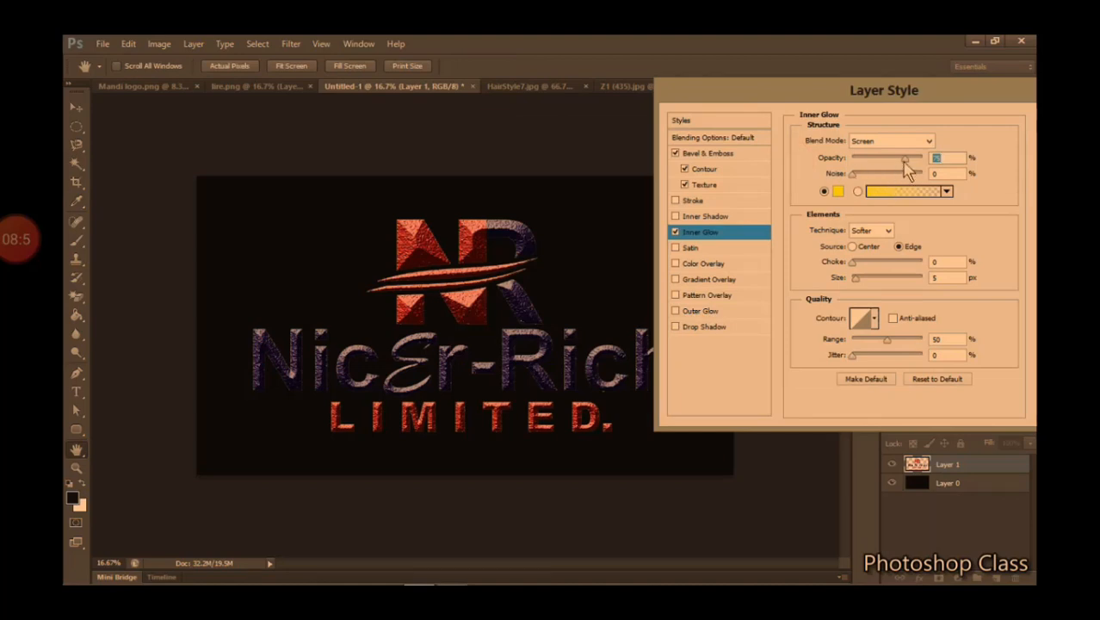
Raise the inner glow's opacity to 100%, try several glow sizes down to 0 px and look through the contour presets
left_click_drag(905, 162, 931, 161)
left_click_drag(856, 279, 874, 287)
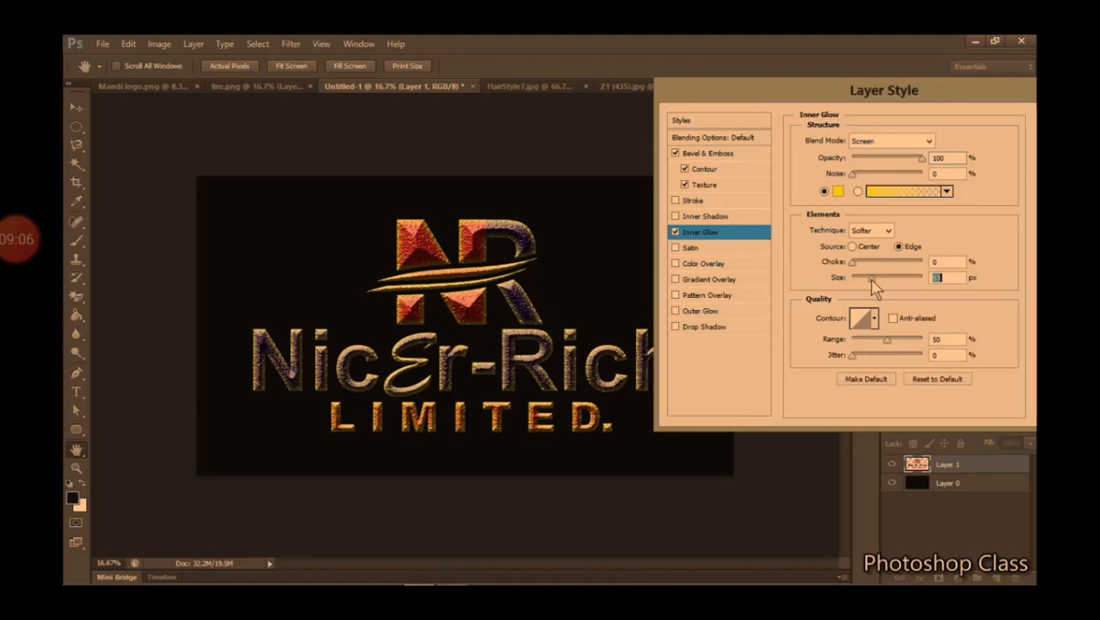
left_click_drag(874, 287, 867, 293)
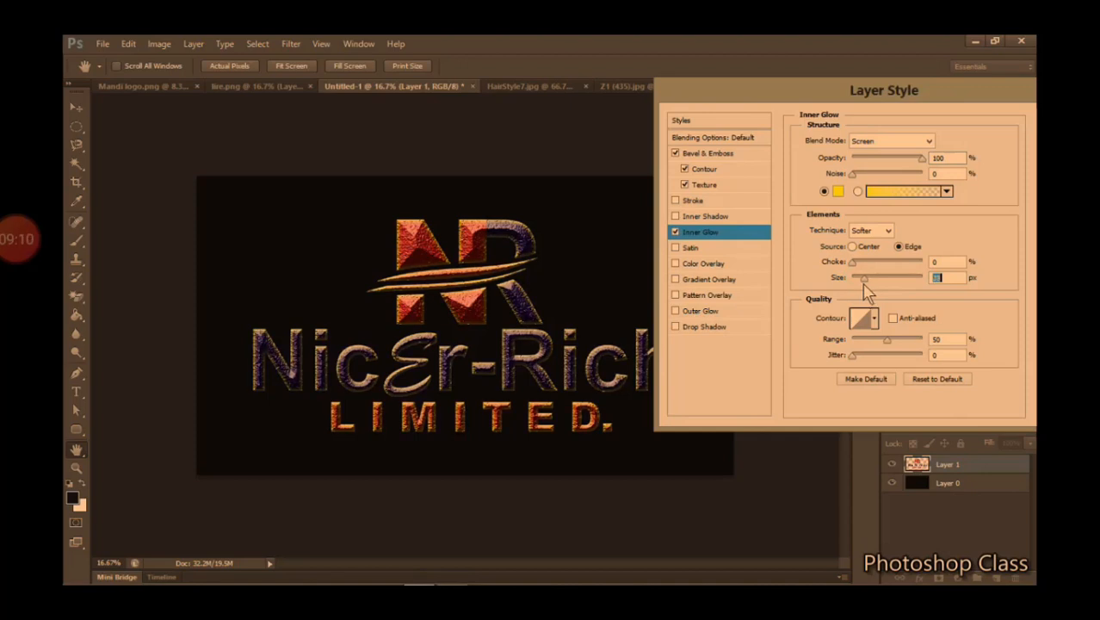
left_click_drag(867, 293, 843, 286)
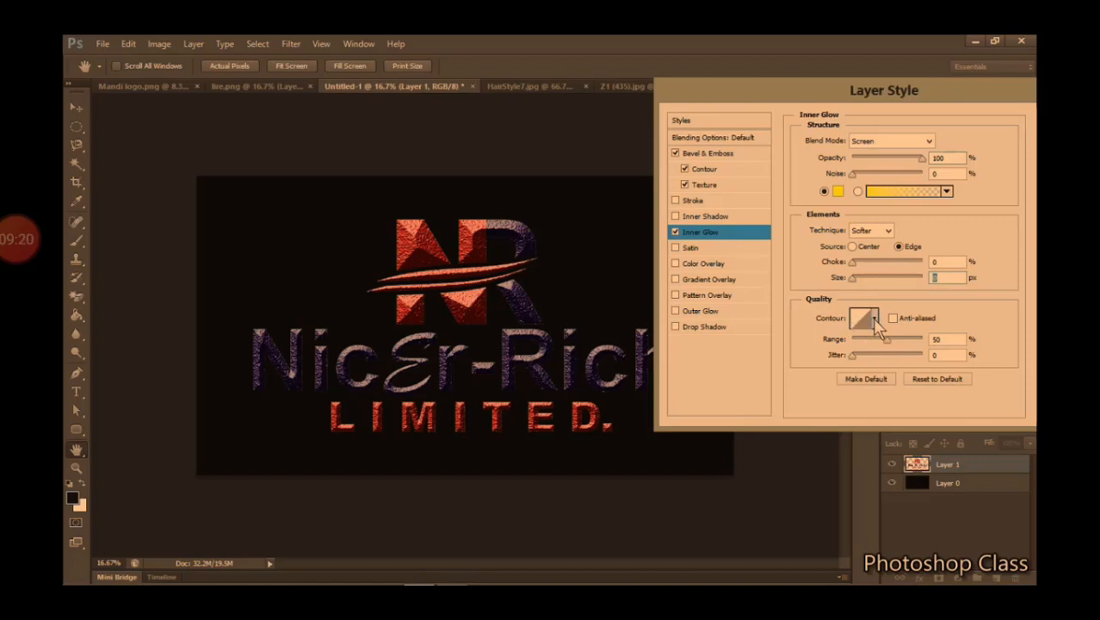
left_click(875, 321)
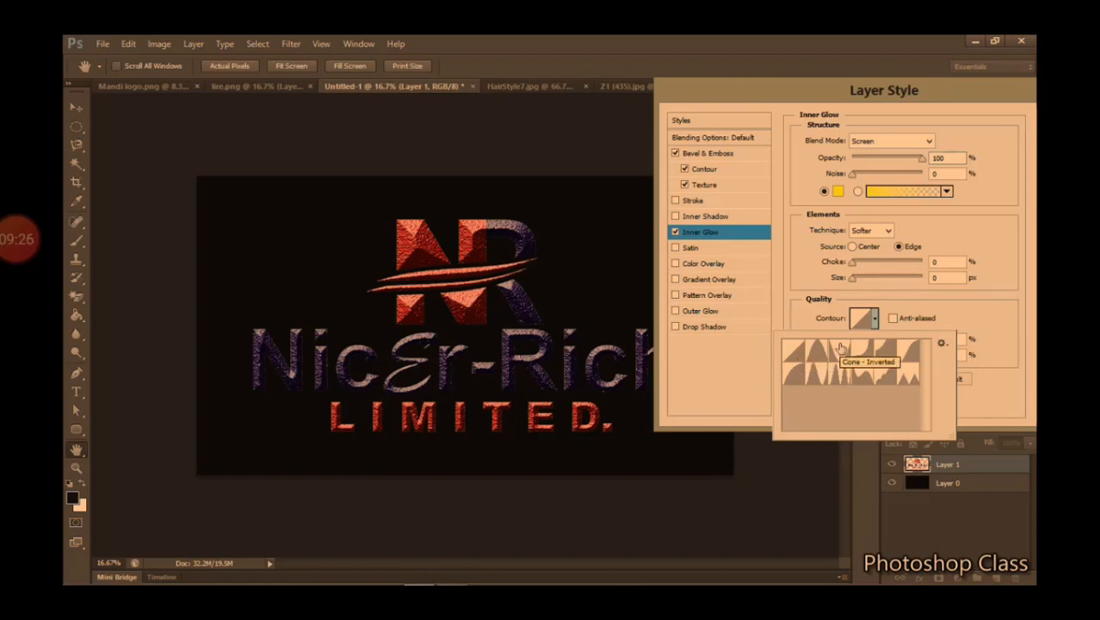
left_click(873, 317)
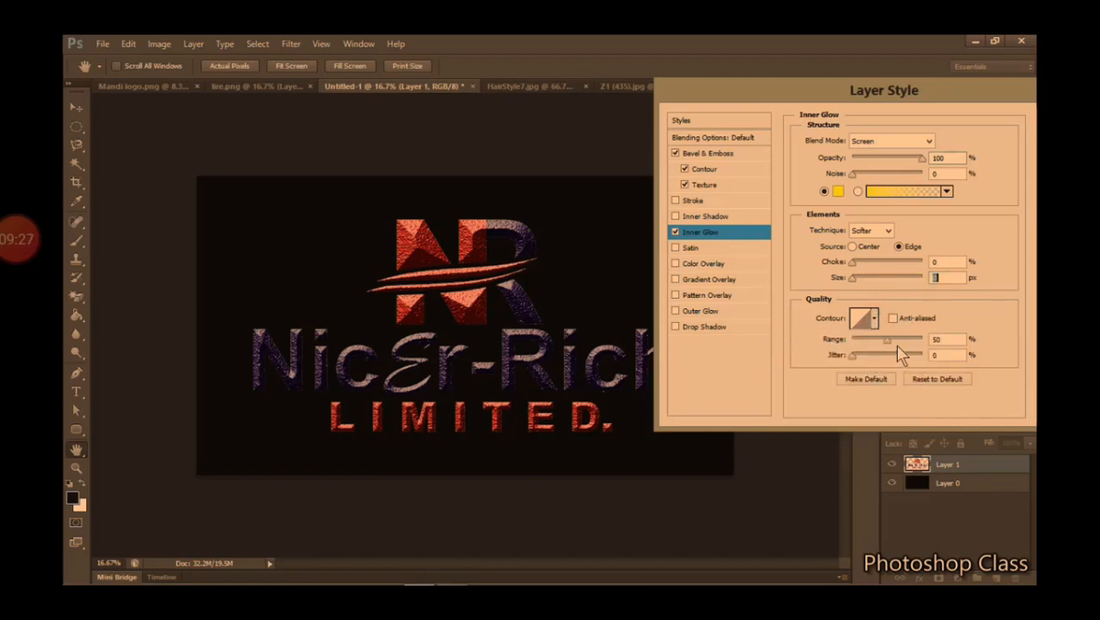
Set the inner glow's size to 76 px and try low and high range values, ending at 75%
left_click(886, 343)
mouse_move(887, 342)
left_mouse_down()
mouse_move(929, 354)
mouse_move(882, 353)
left_mouse_up()
left_click_drag(853, 277, 879, 293)
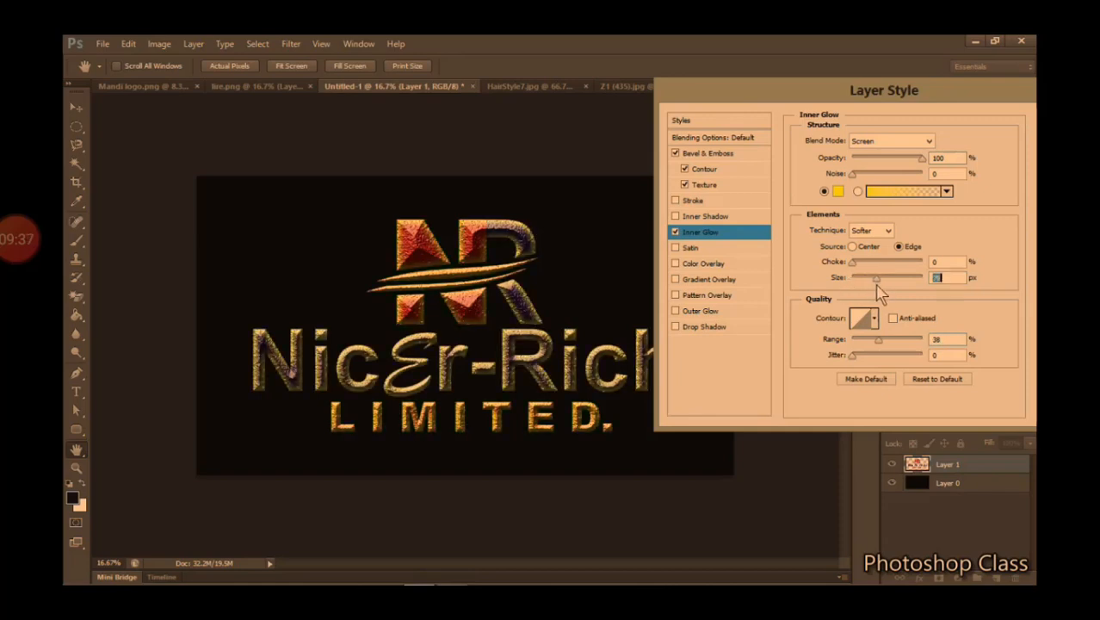
left_click(879, 340)
left_click_drag(896, 344, 819, 368)
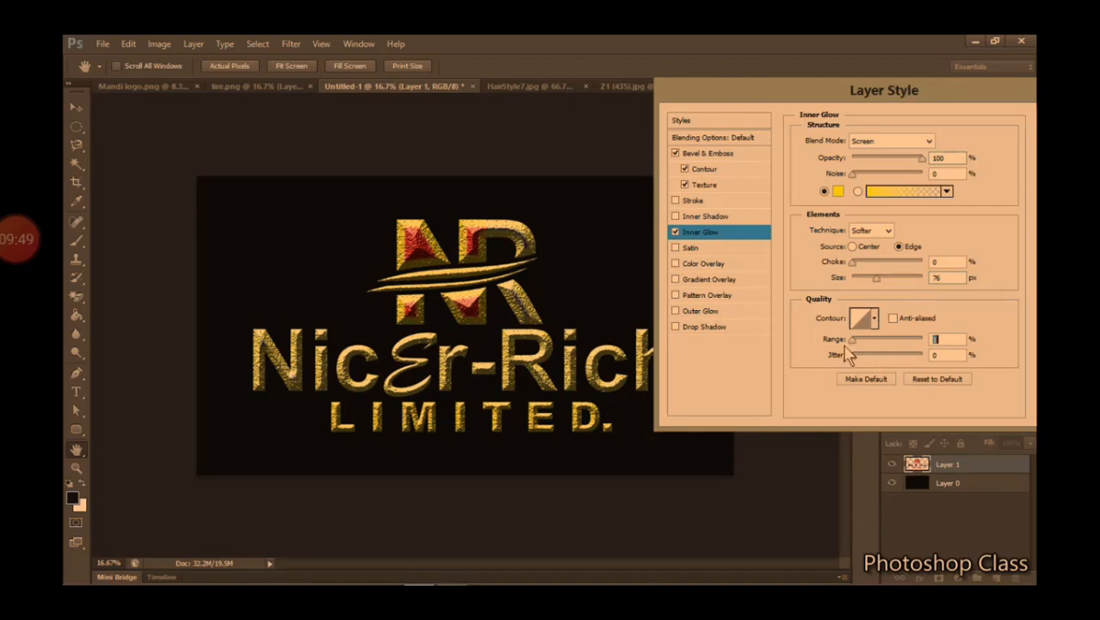
left_click_drag(854, 341, 902, 355)
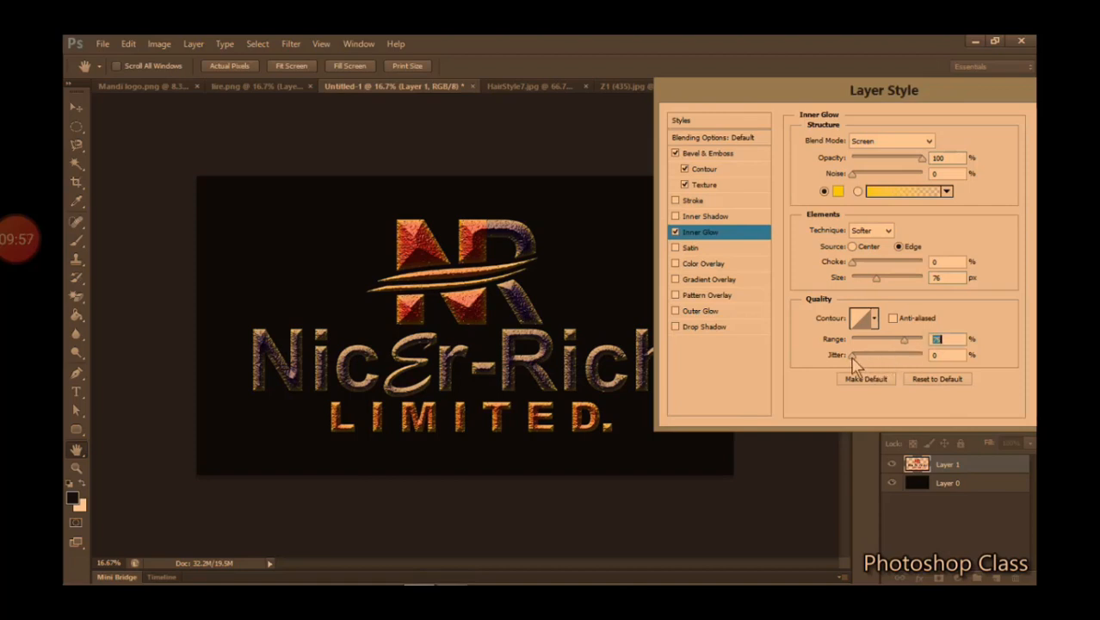
Try adjusting the inner glow's jitter and noise, and return both to 0%
mouse_move(852, 355)
left_mouse_down()
mouse_move(943, 355)
mouse_move(843, 374)
left_mouse_up()
left_click_drag(853, 175, 872, 177)
mouse_move(871, 177)
left_mouse_down()
mouse_move(878, 187)
mouse_move(836, 190)
mouse_move(855, 186)
left_mouse_up()
Switch the inner glow to a gradient fill and look through the available gradient presets, keeping the yellow-to-transparent gradient
left_click(915, 191)
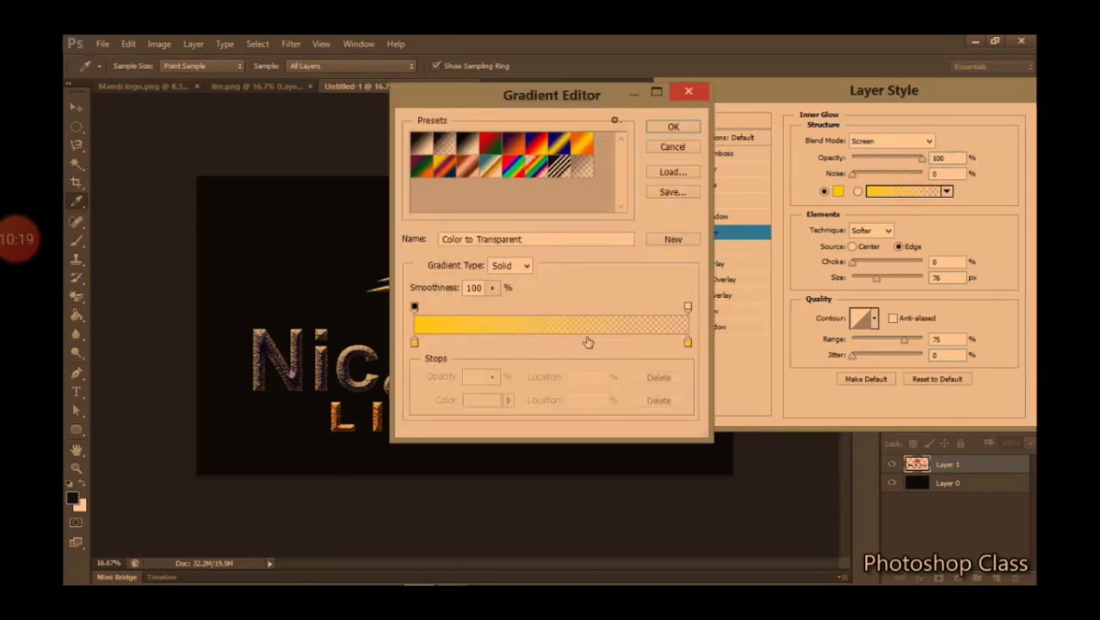
left_click(682, 92)
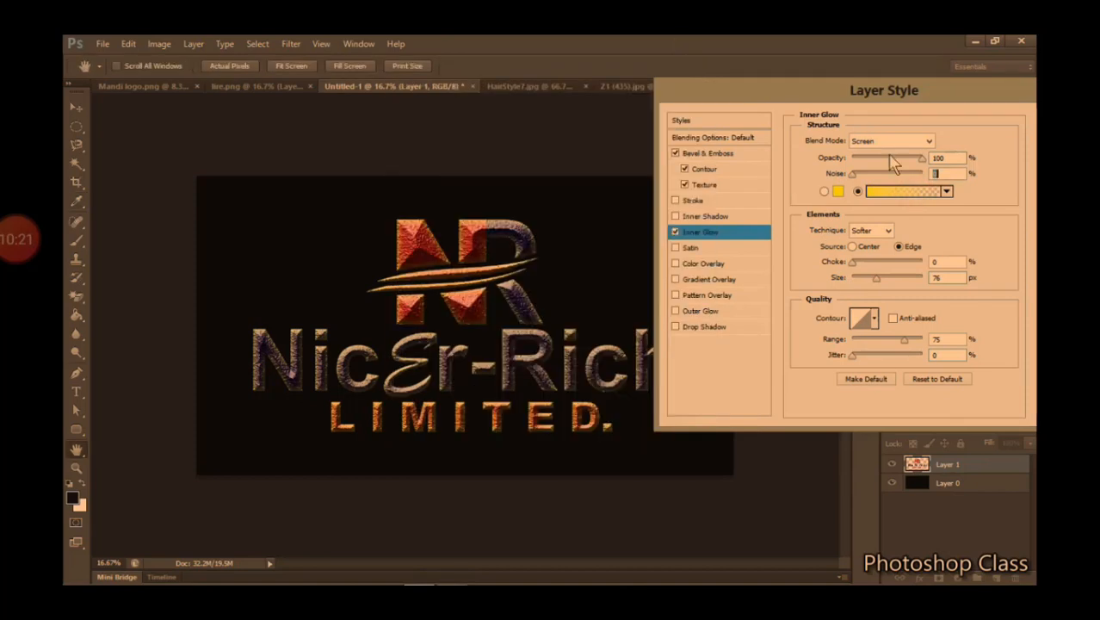
left_click(948, 193)
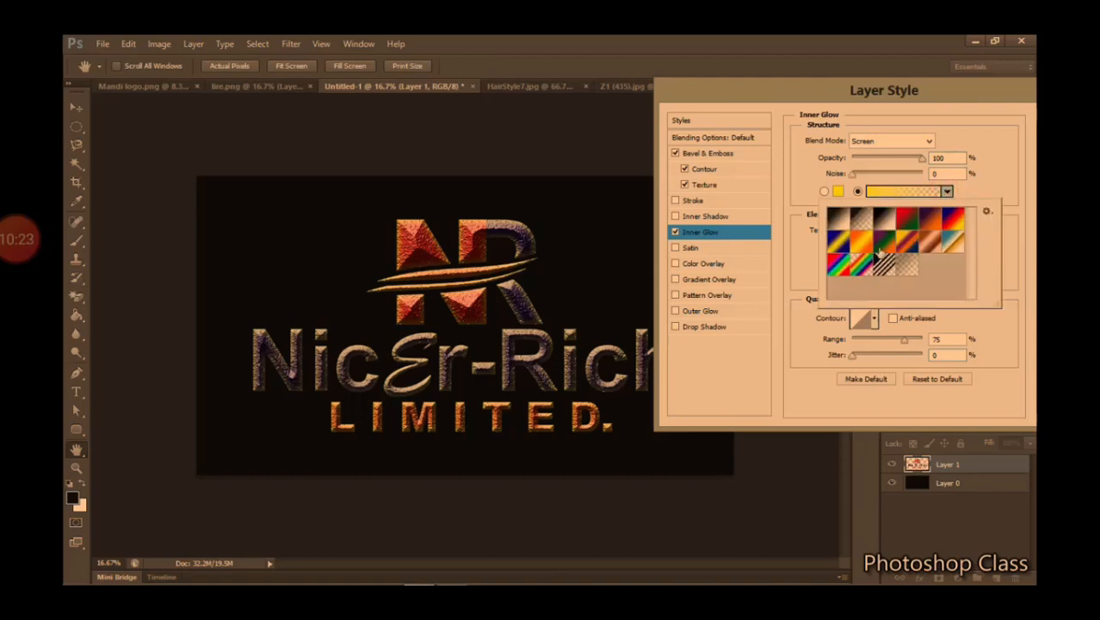
left_click(948, 193)
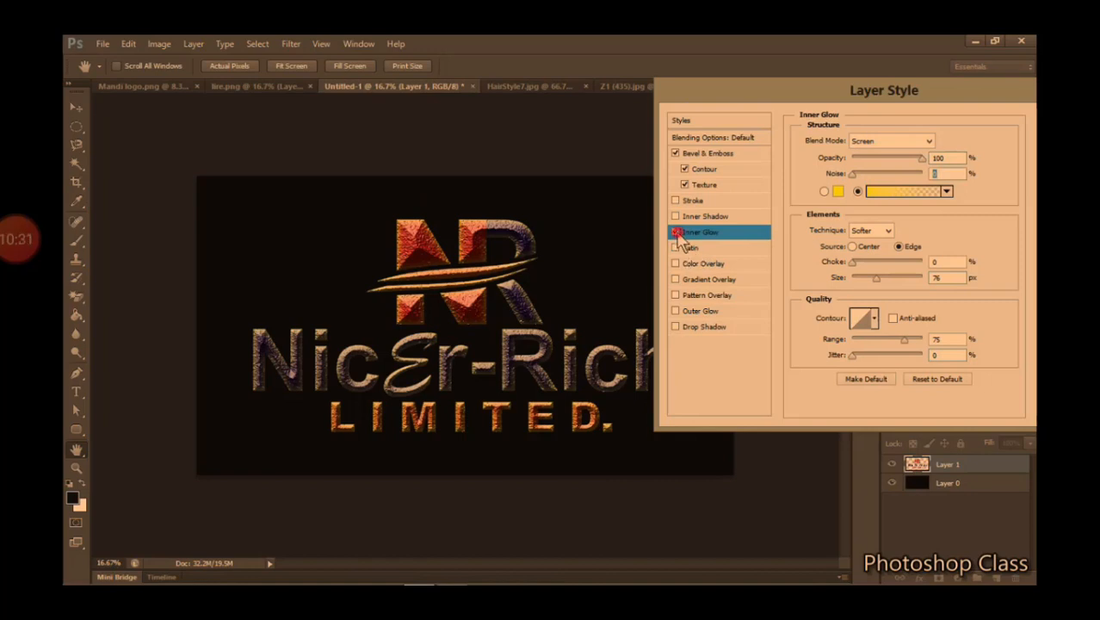
Replace the Inner Glow with a Satin effect at 100% opacity, 73 px distance and 32 px size
left_click(677, 233)
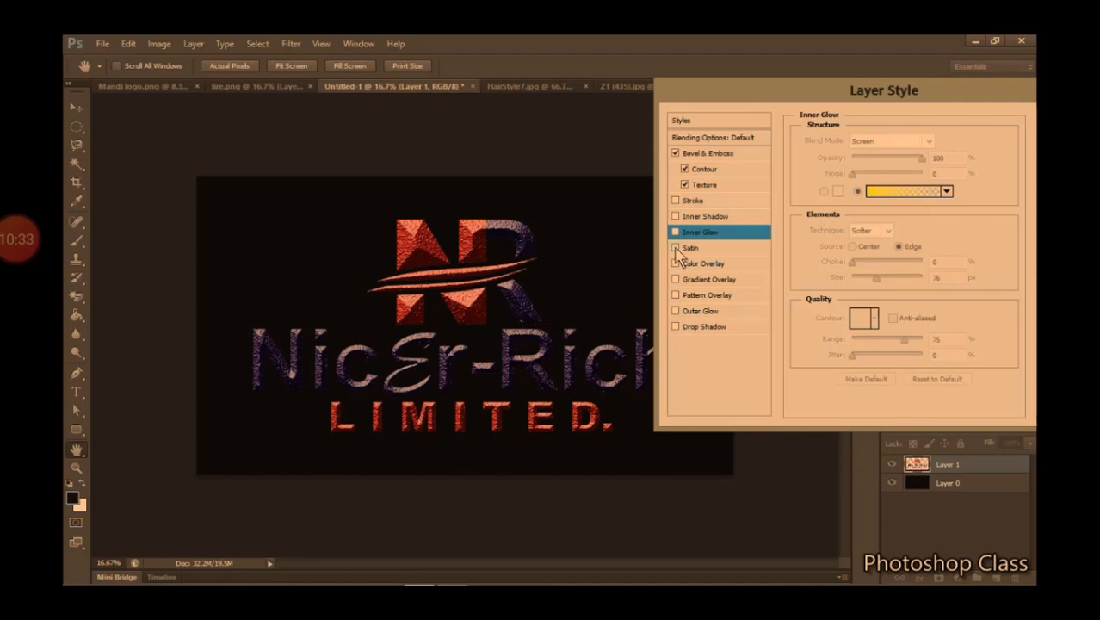
left_click(676, 248)
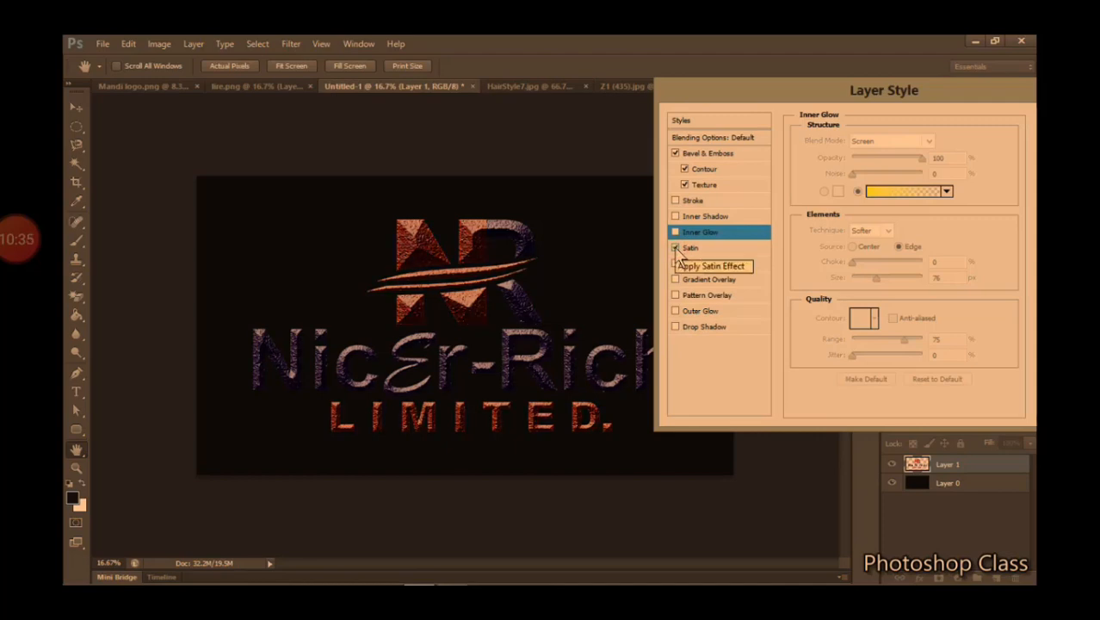
left_click(691, 248)
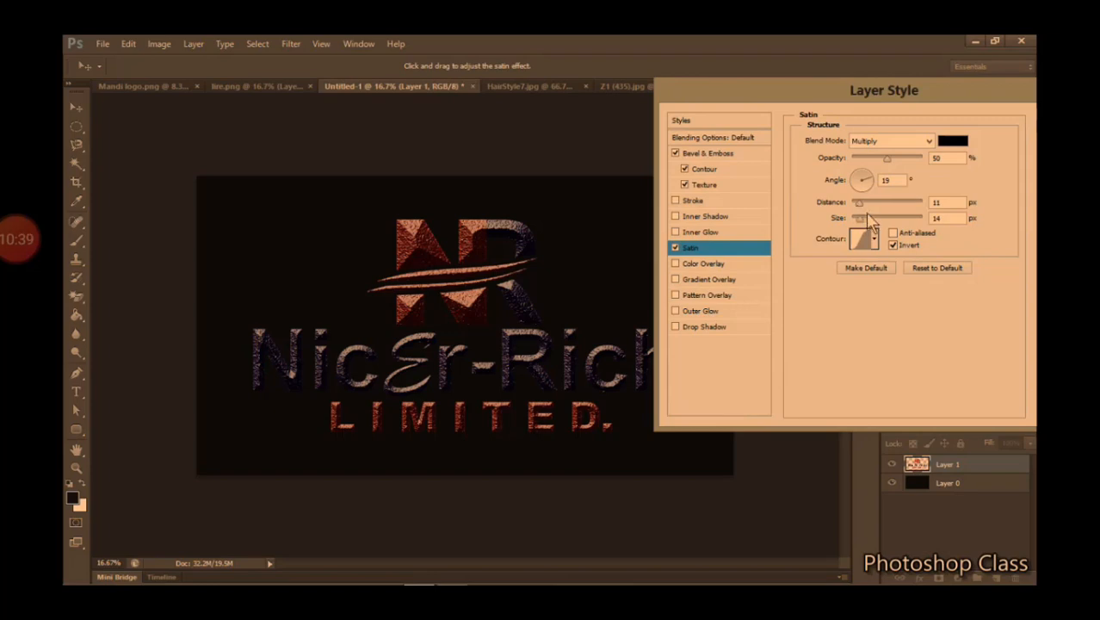
left_click_drag(890, 162, 923, 167)
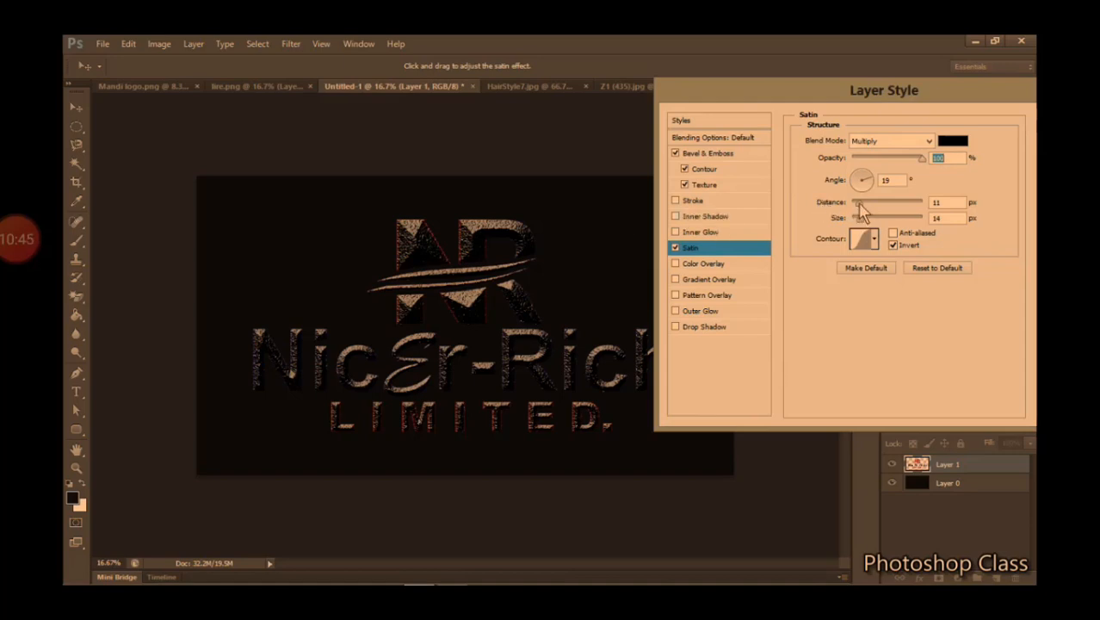
left_click_drag(858, 204, 893, 216)
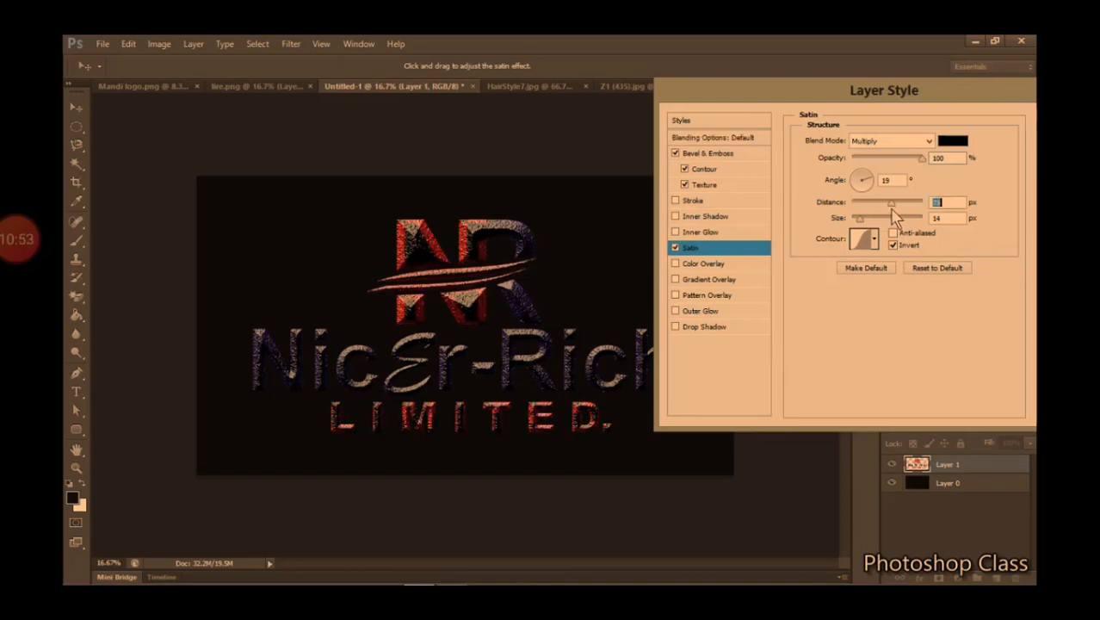
mouse_move(863, 222)
left_mouse_down()
mouse_move(914, 220)
mouse_move(871, 240)
left_mouse_up()
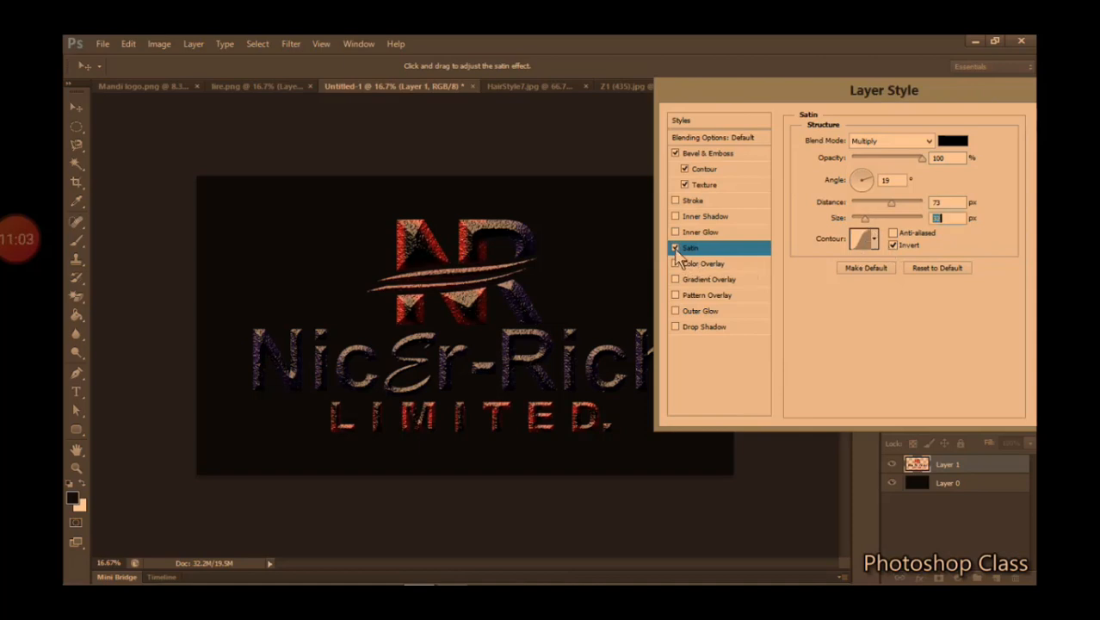
Turn off the Satin effect, compare the logo with Inner Glow and Stroke switched on, and leave both effects off
left_click(675, 248)
left_click(674, 233)
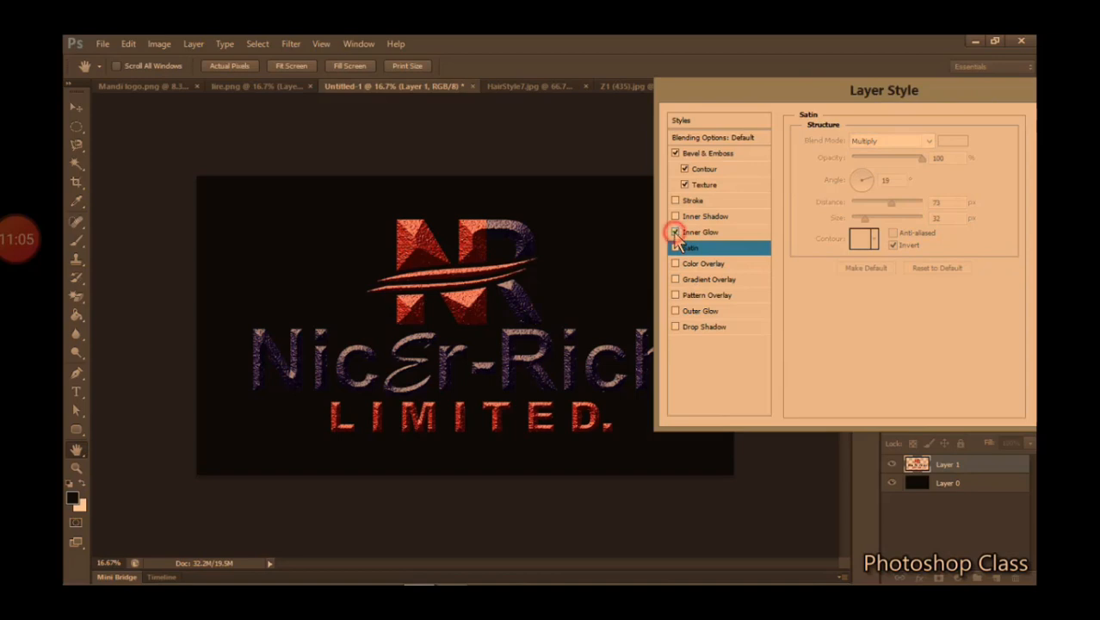
left_click(674, 233)
left_click(674, 232)
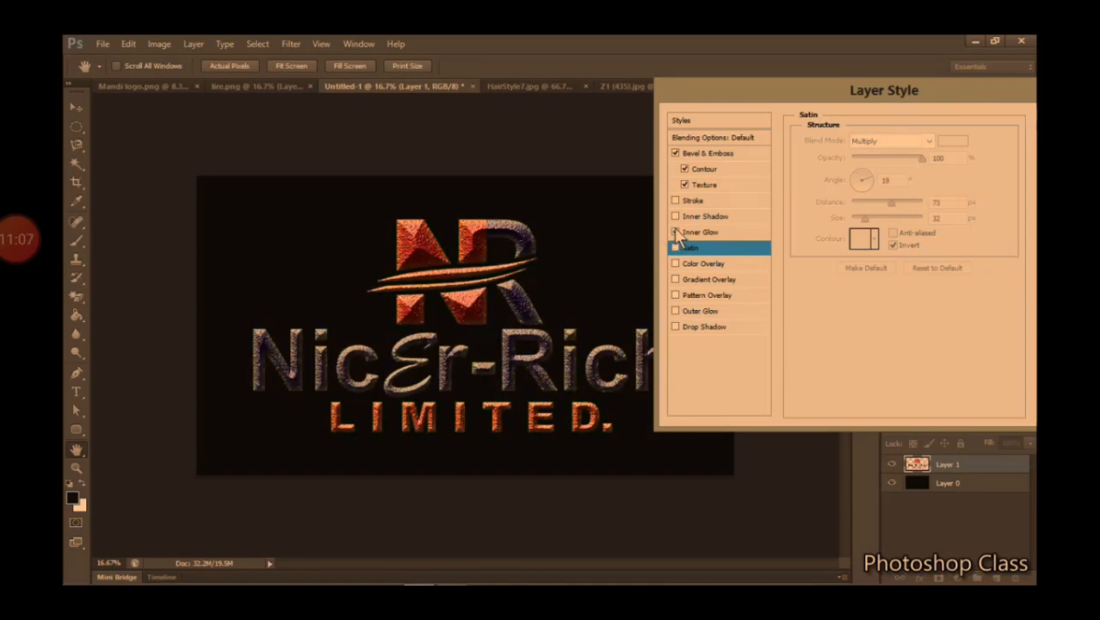
left_click(675, 201)
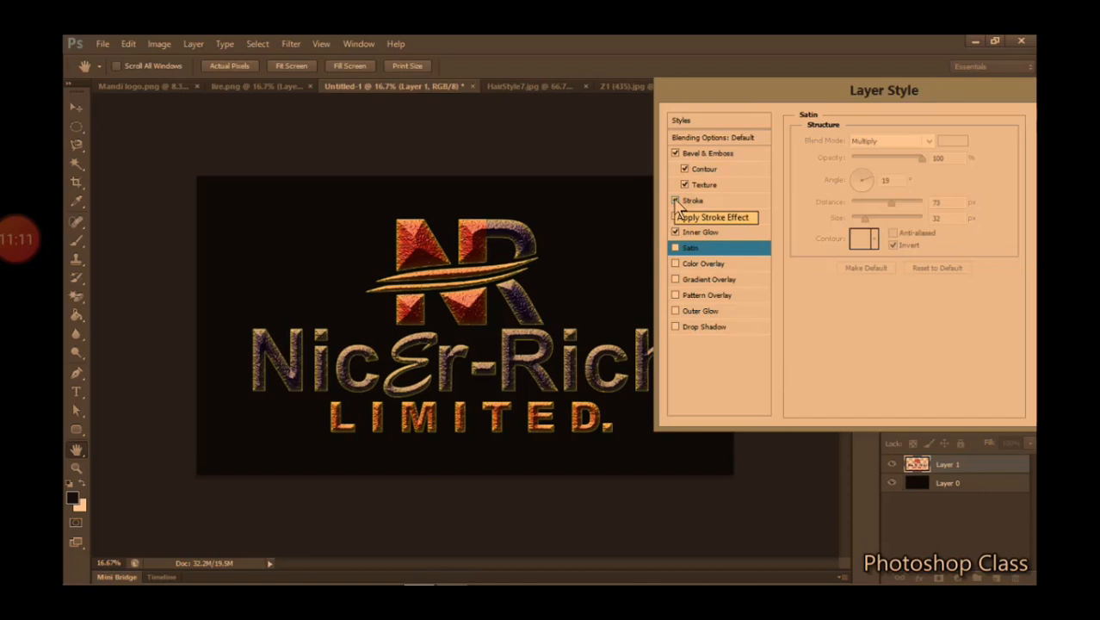
left_click(676, 201)
left_click(675, 232)
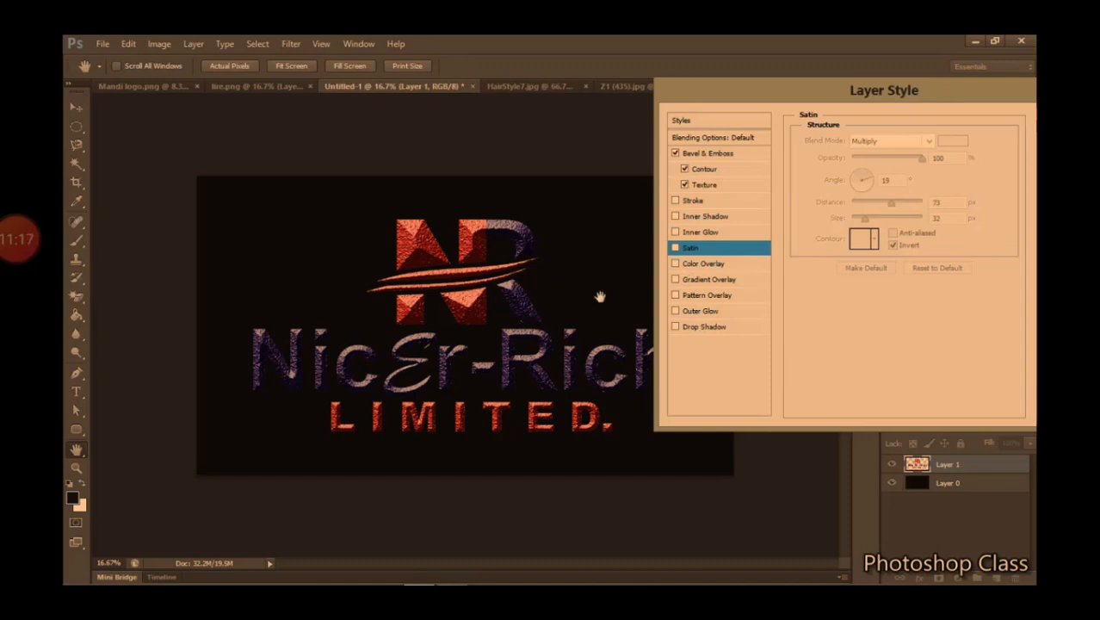
Add a Color Overlay to the logo layer and change its color from red to a bright yellow
left_click(676, 263)
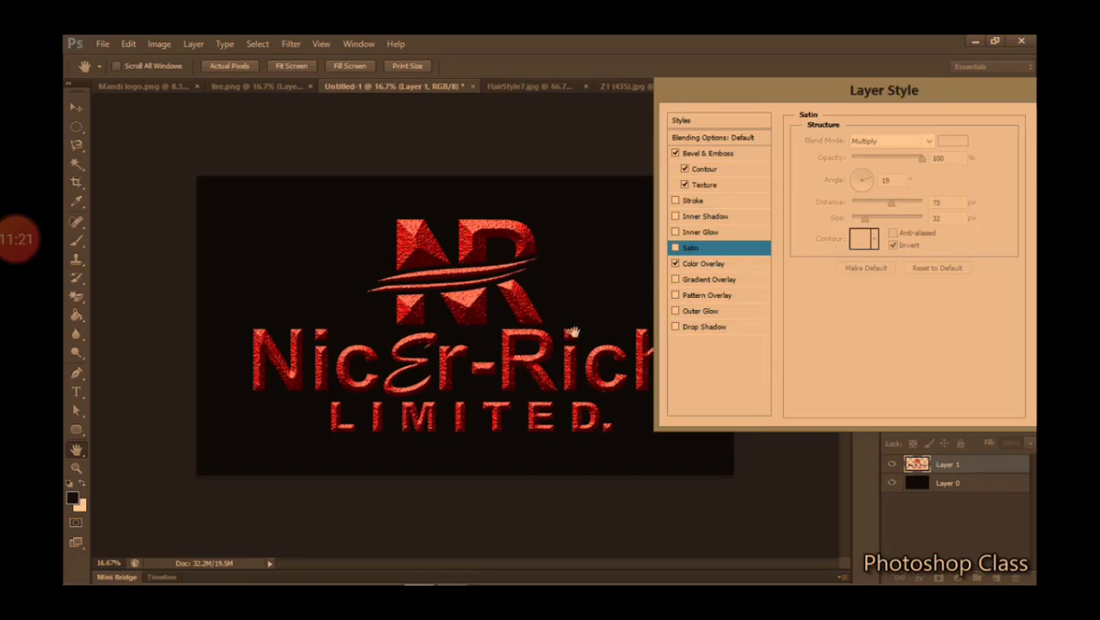
left_click(699, 265)
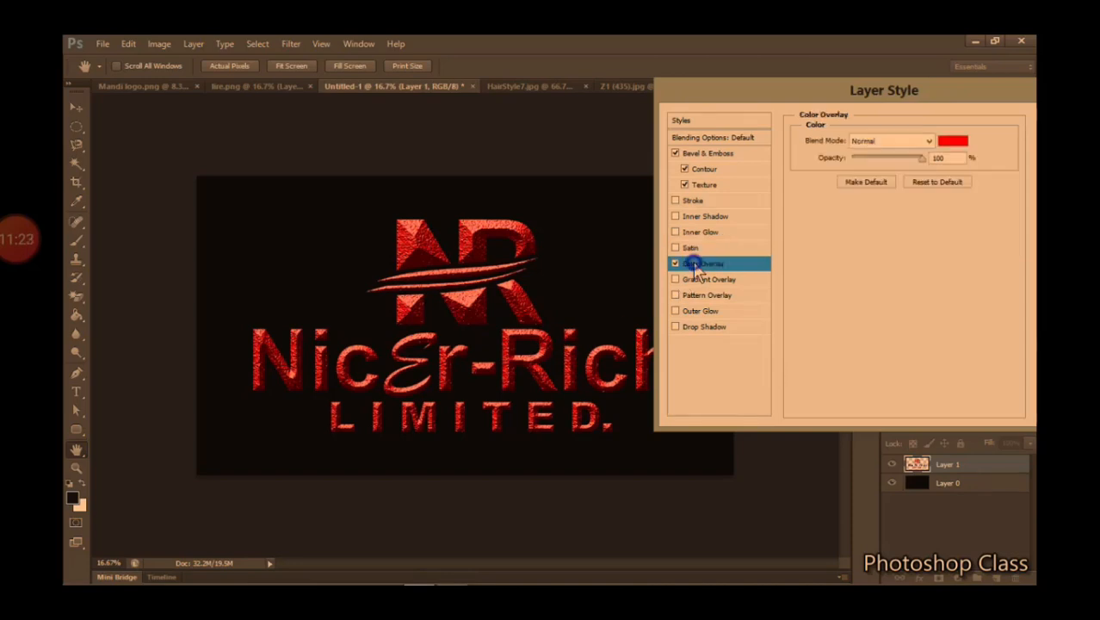
left_click(953, 144)
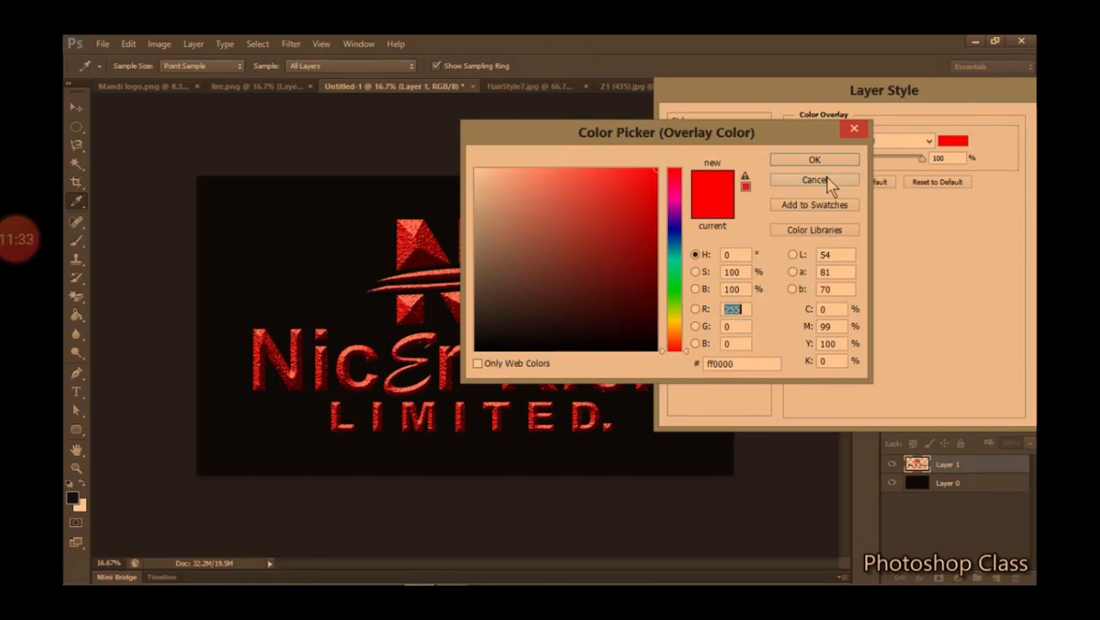
left_click(675, 318)
left_click(645, 251)
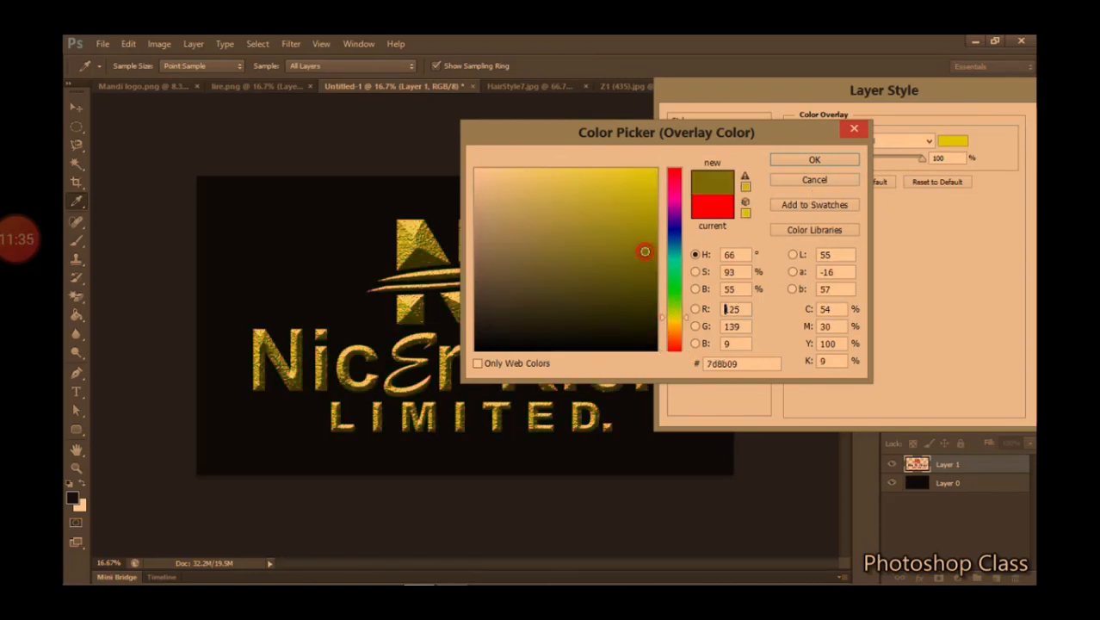
left_click(596, 256)
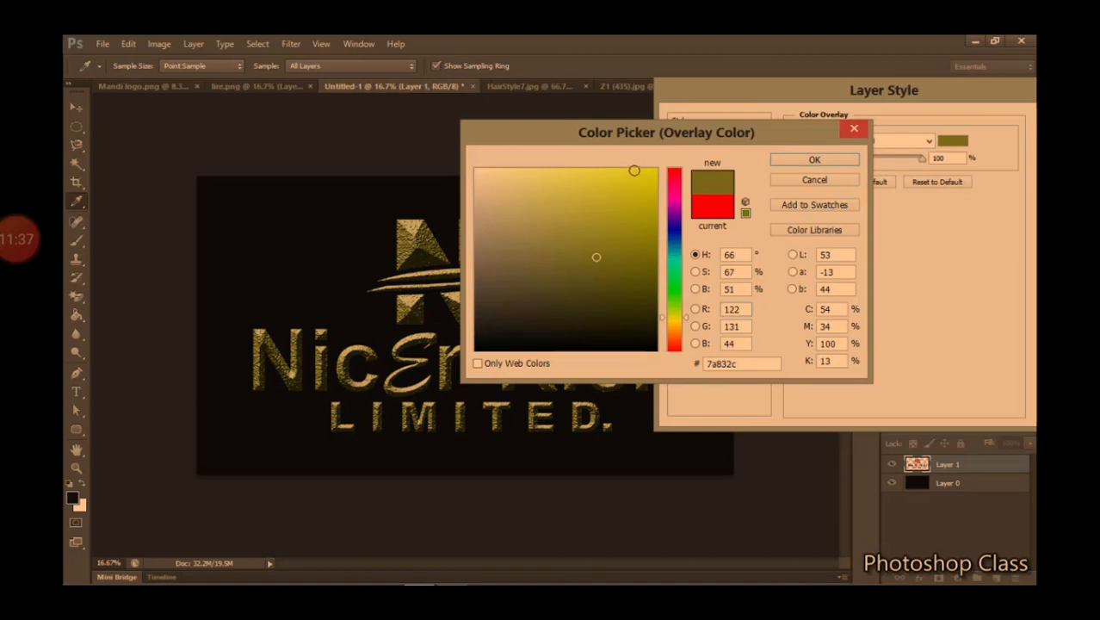
left_click(647, 178)
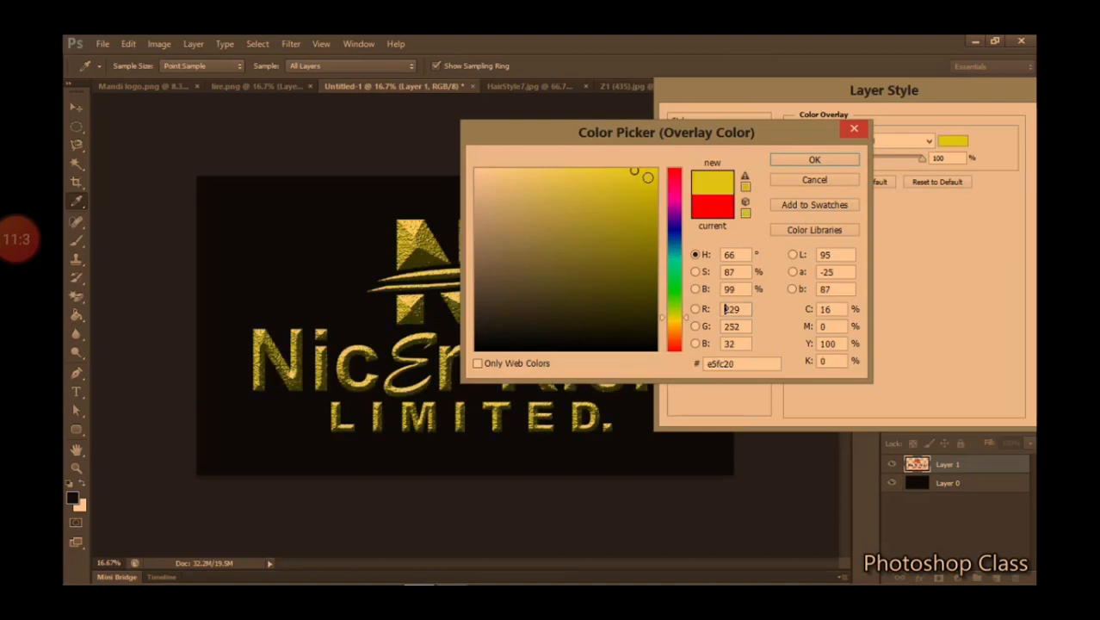
left_click(797, 161)
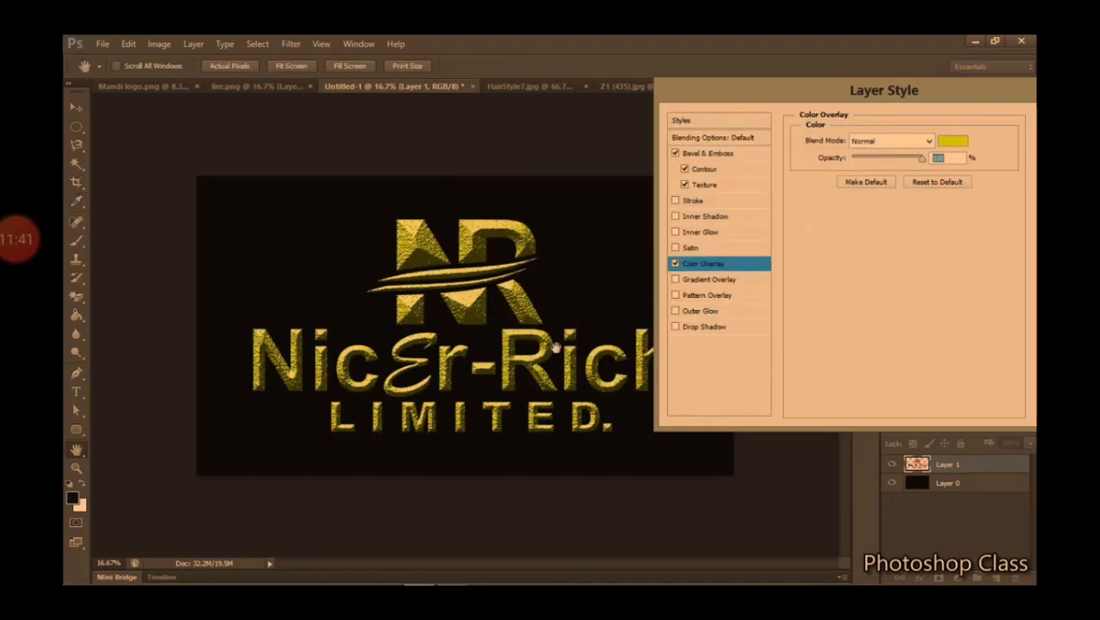
Replace the logo's Color Overlay with a Gradient Overlay and inspect its two-color black-to-white gradient in the Gradient Editor, keeping it as is
left_click(675, 263)
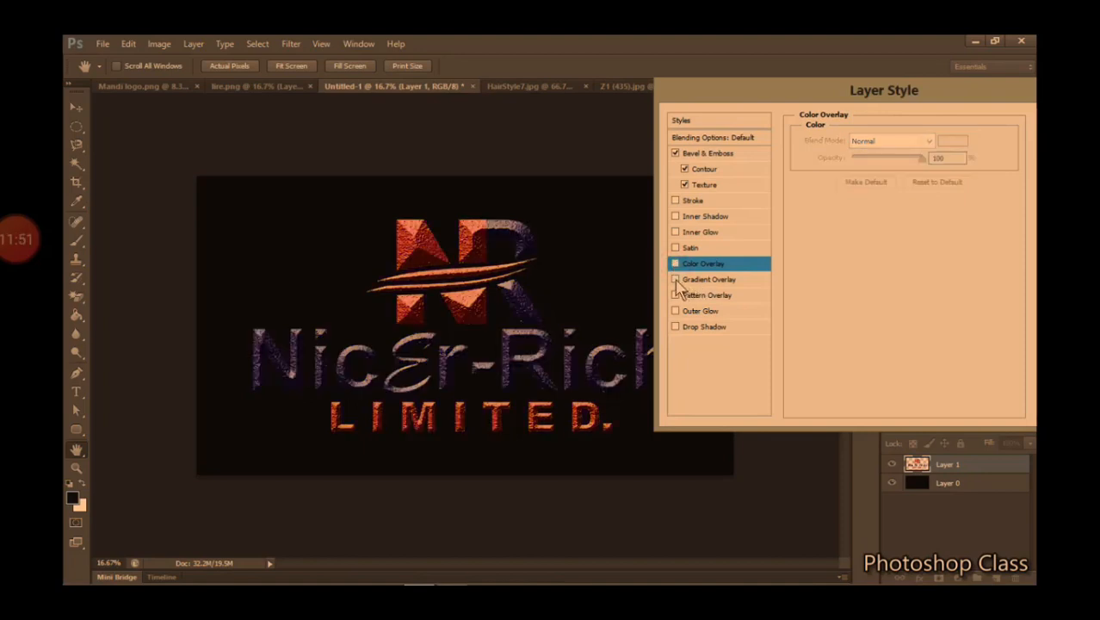
left_click(676, 280)
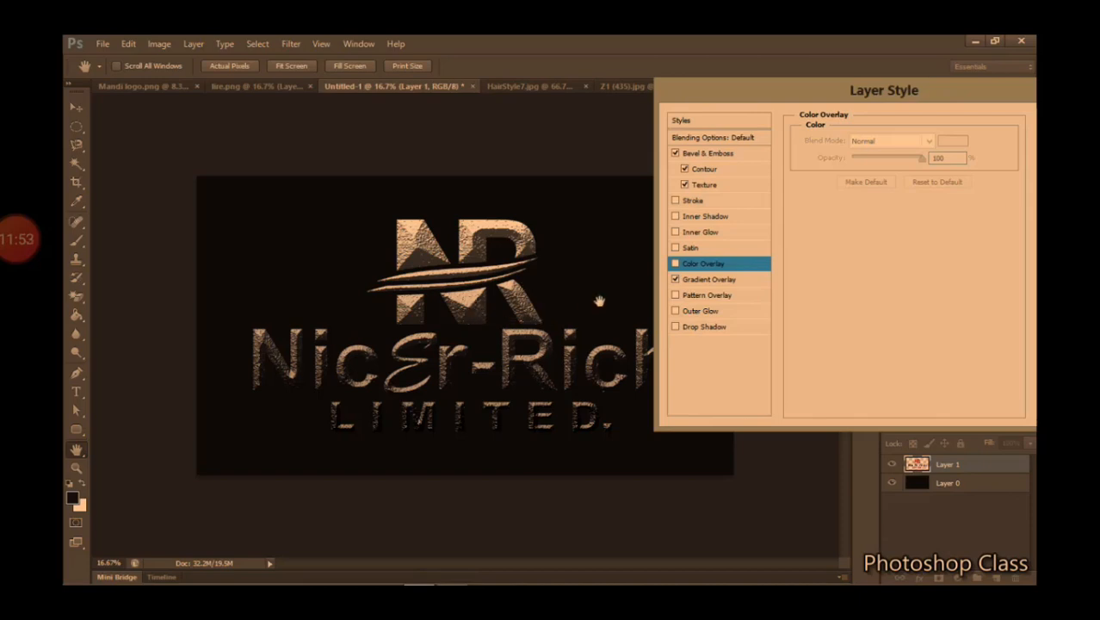
left_click(711, 281)
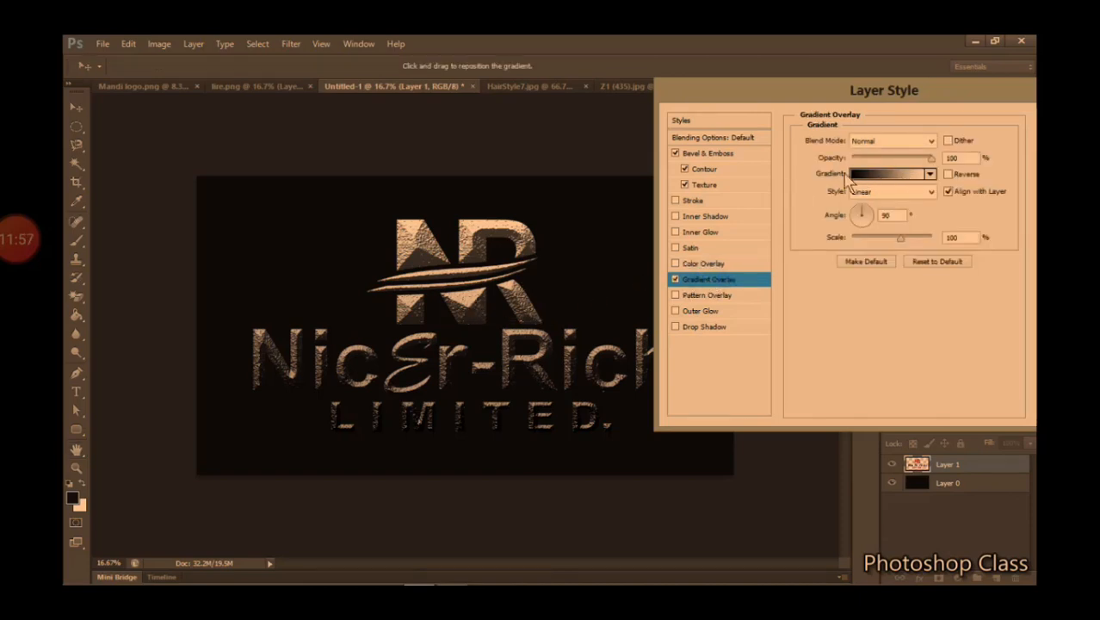
left_click(882, 174)
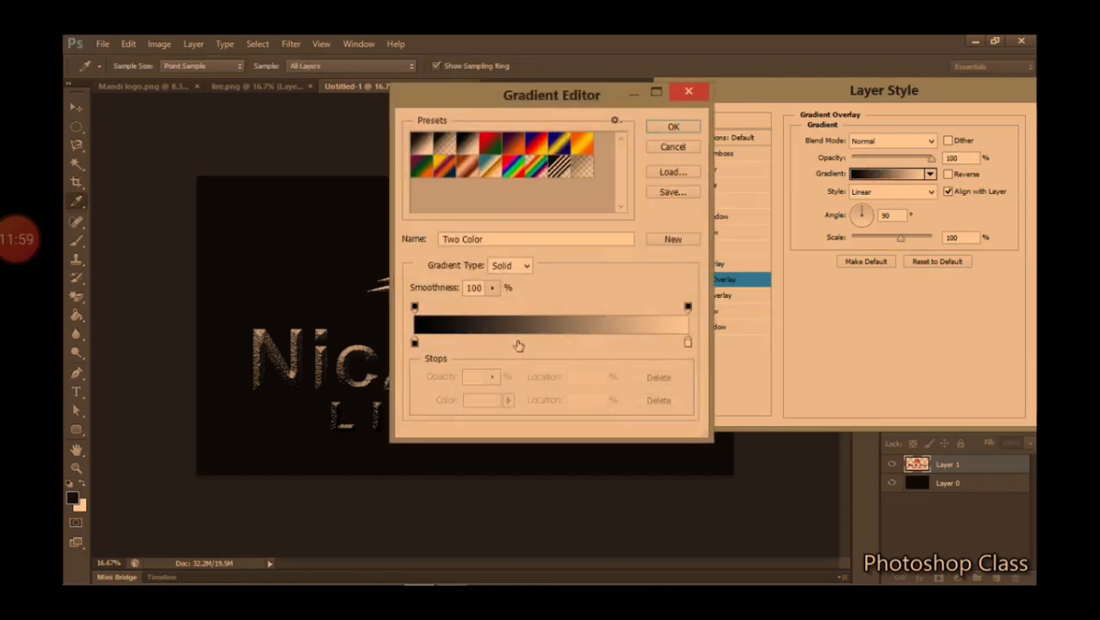
left_click(672, 127)
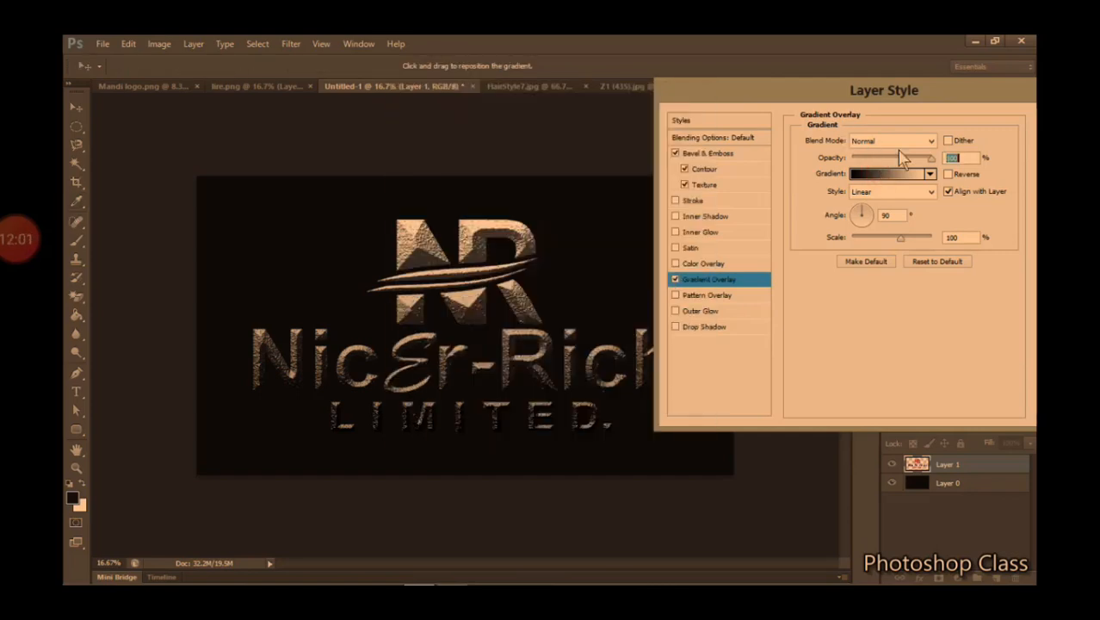
Look through the Gradient Overlay's presets and style options, keep the Linear style, and turn the effect off
left_click(931, 174)
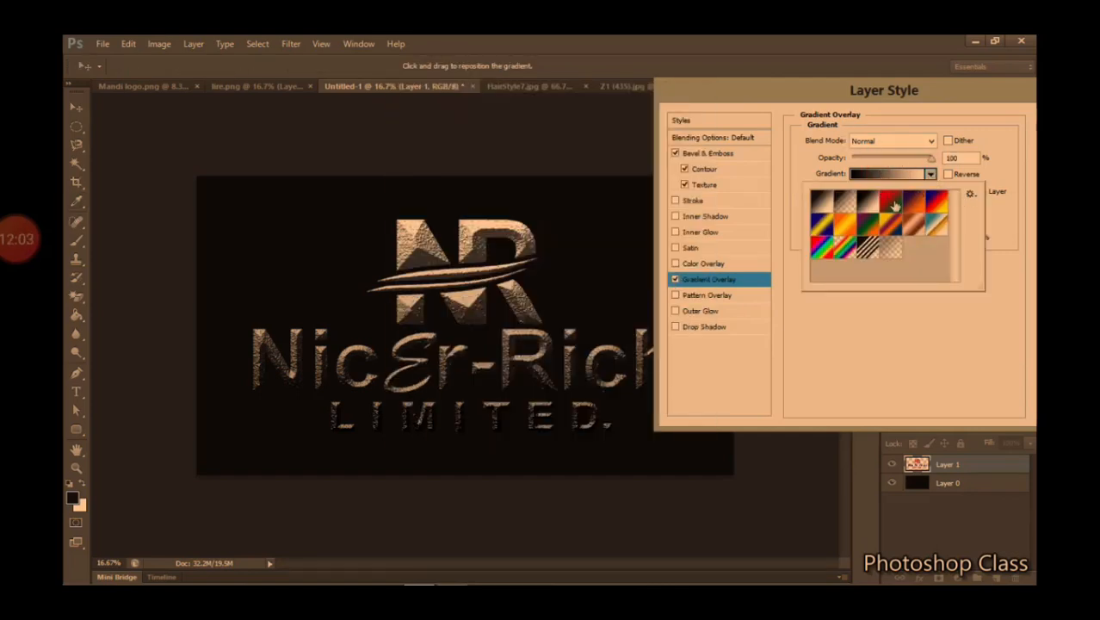
left_click(932, 174)
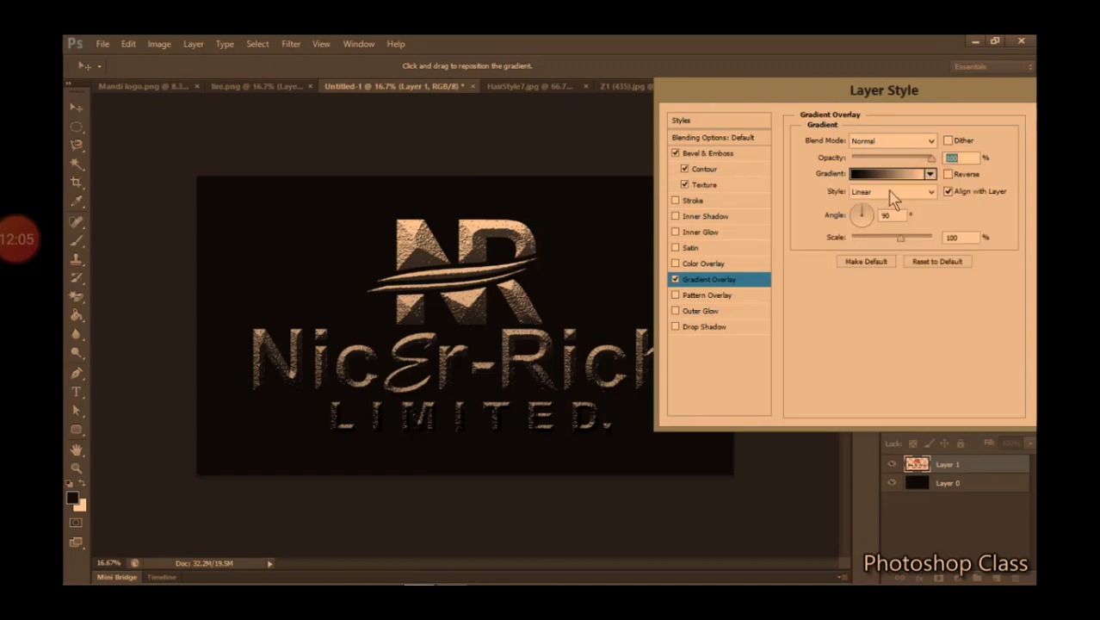
left_click(931, 192)
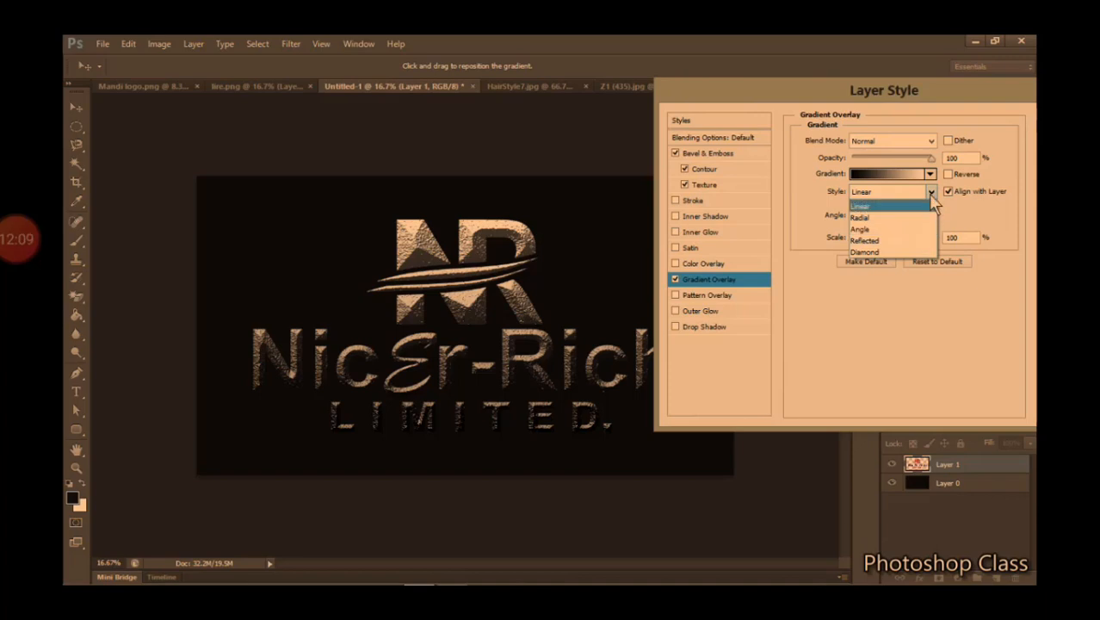
left_click(931, 192)
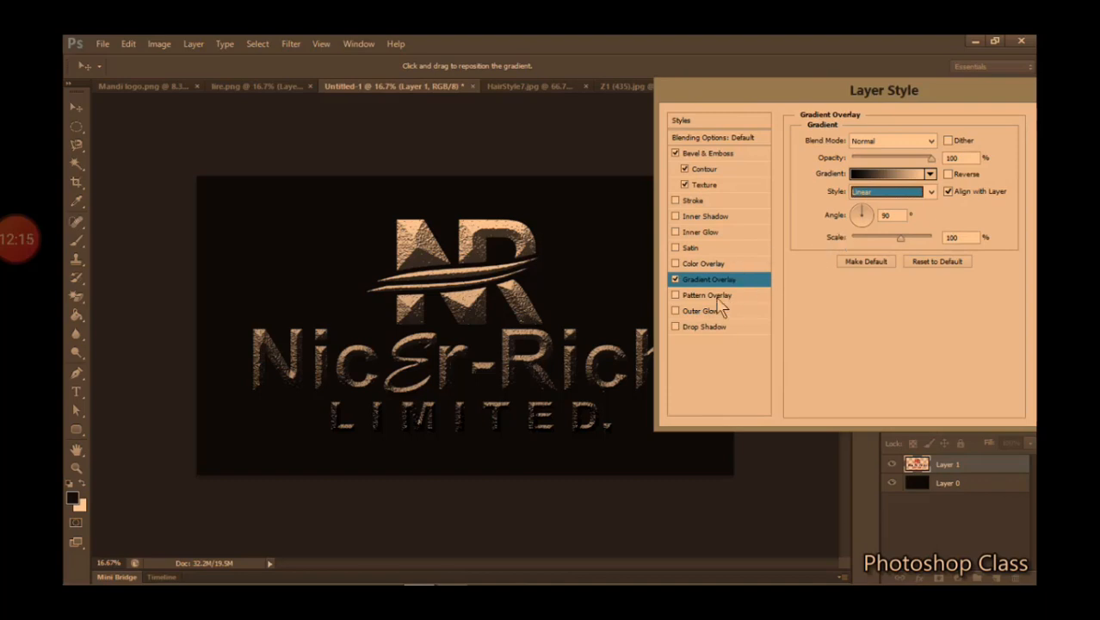
left_click(676, 279)
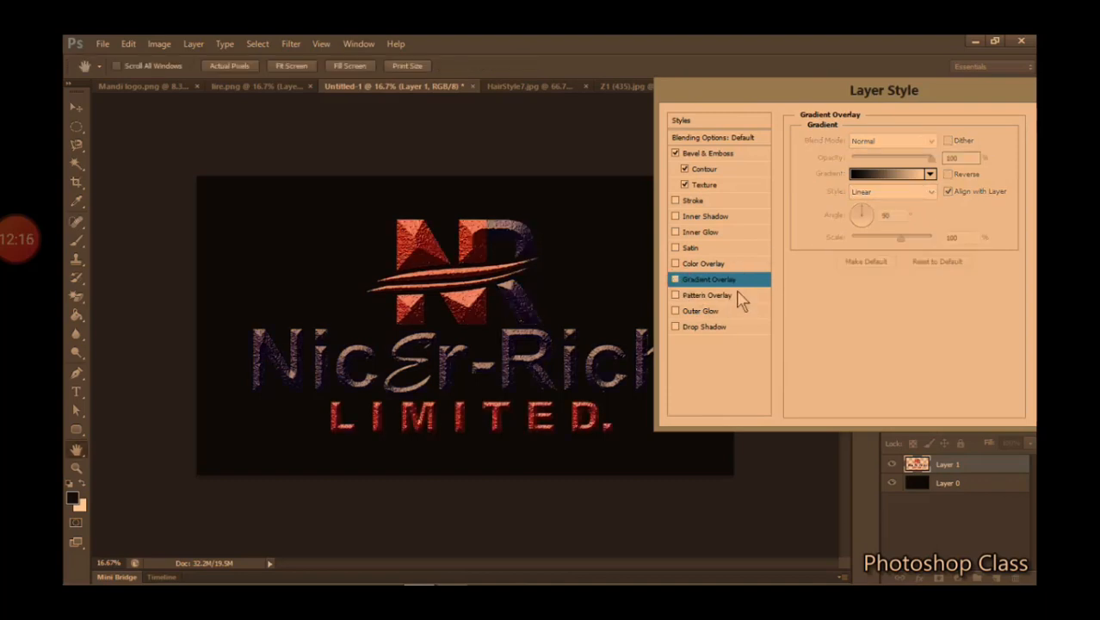
Try a Pattern Overlay on the logo layer, look through the available patterns, and turn the effect off
left_click(676, 296)
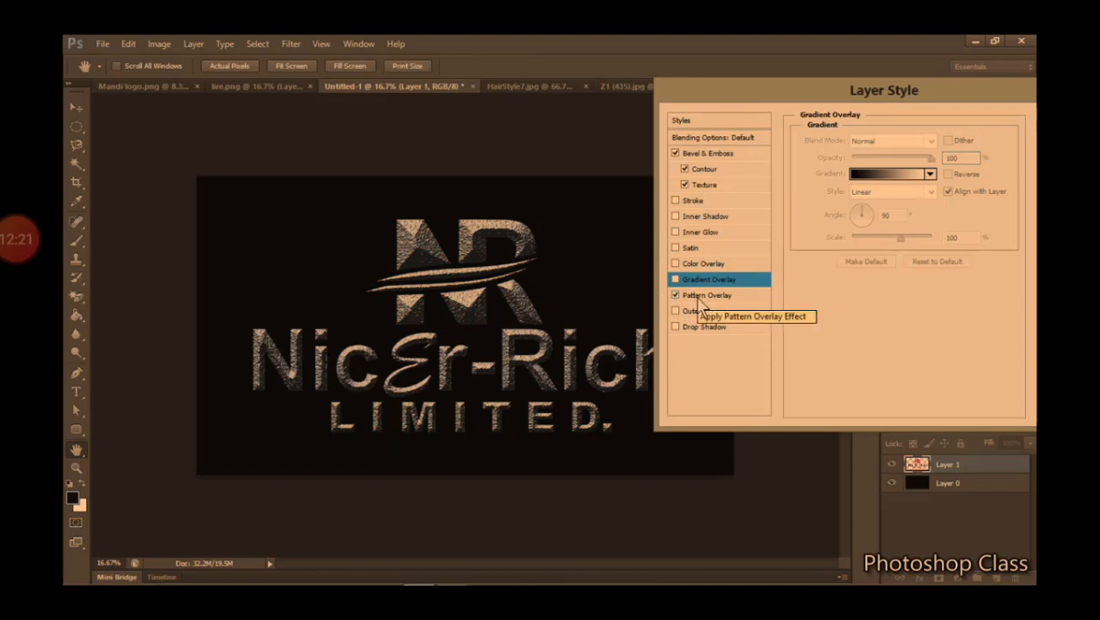
left_click(699, 299)
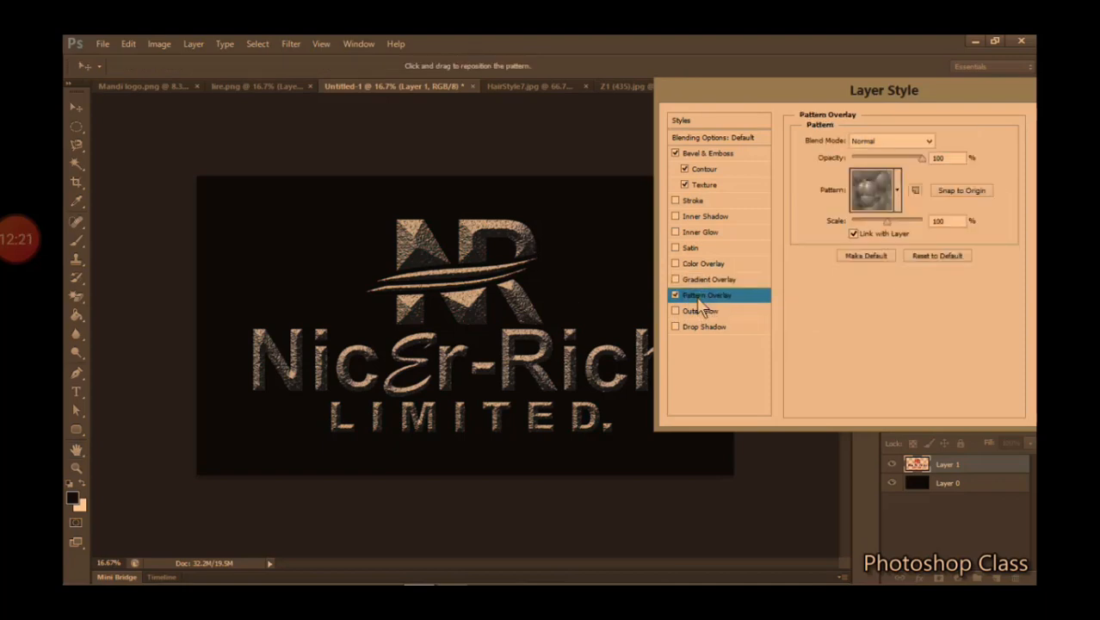
left_click(898, 193)
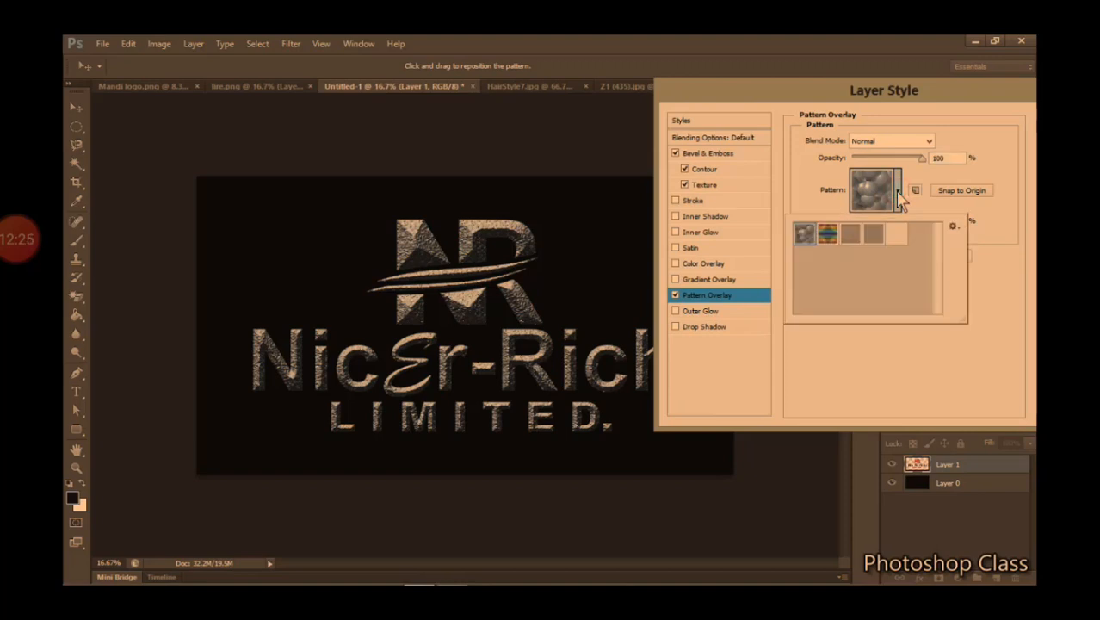
left_click(898, 194)
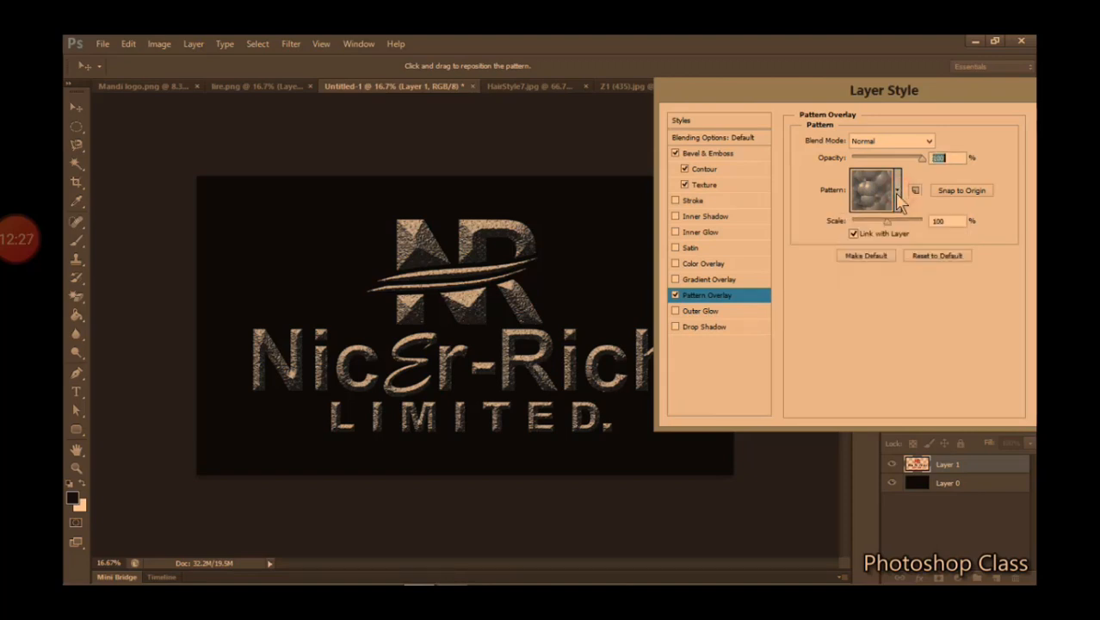
left_click(676, 295)
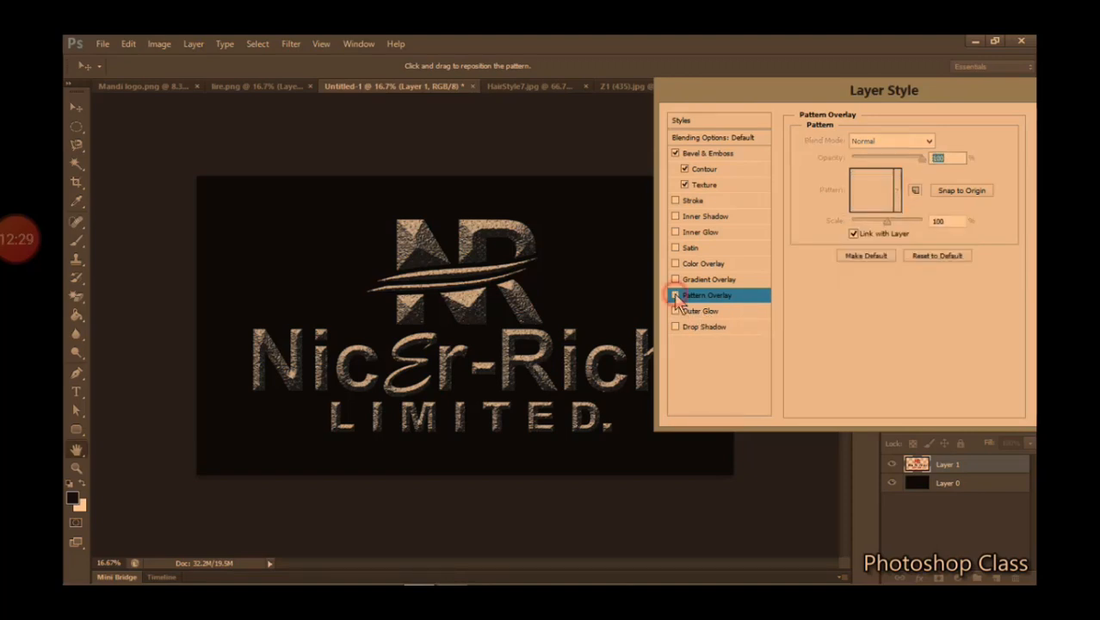
Try an Outer Glow with its existing settings on the logo layer and turn it off
left_click(676, 312)
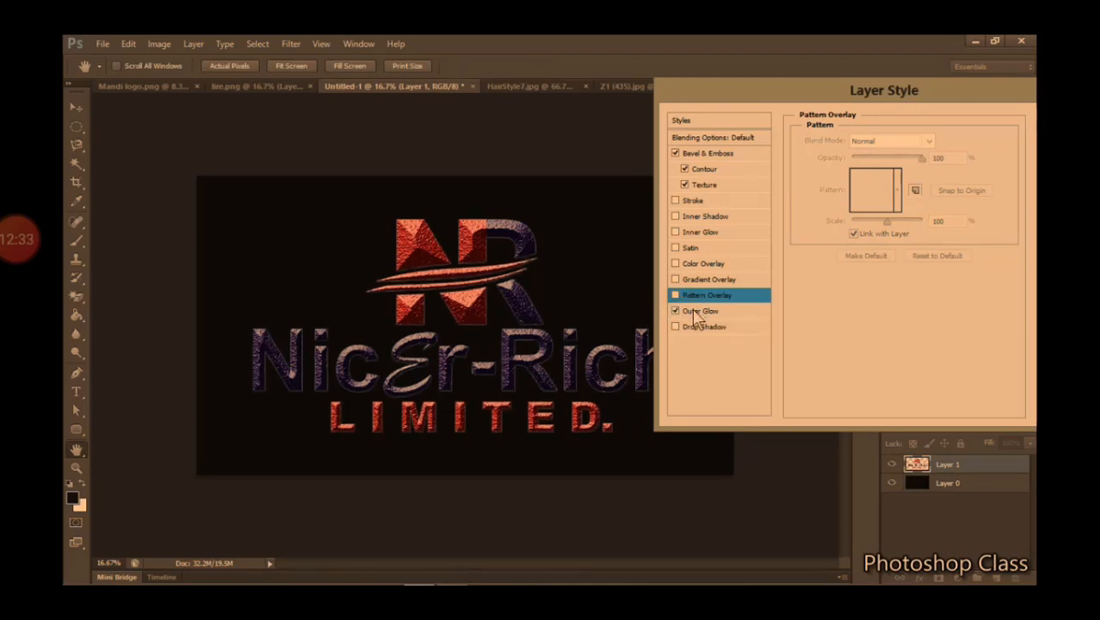
left_click(698, 312)
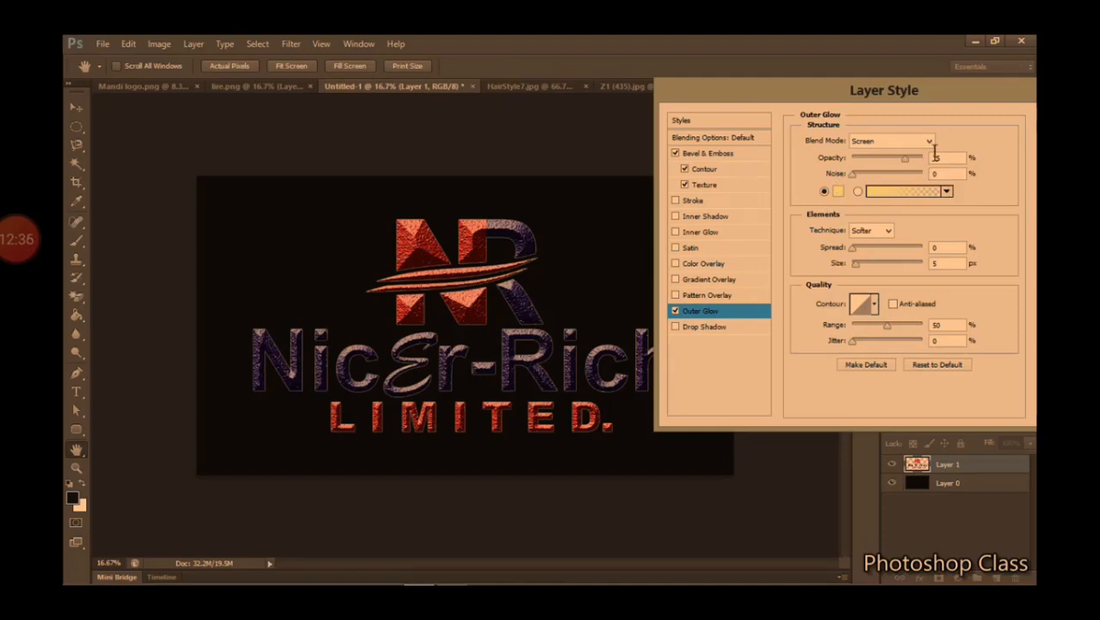
left_click(676, 312)
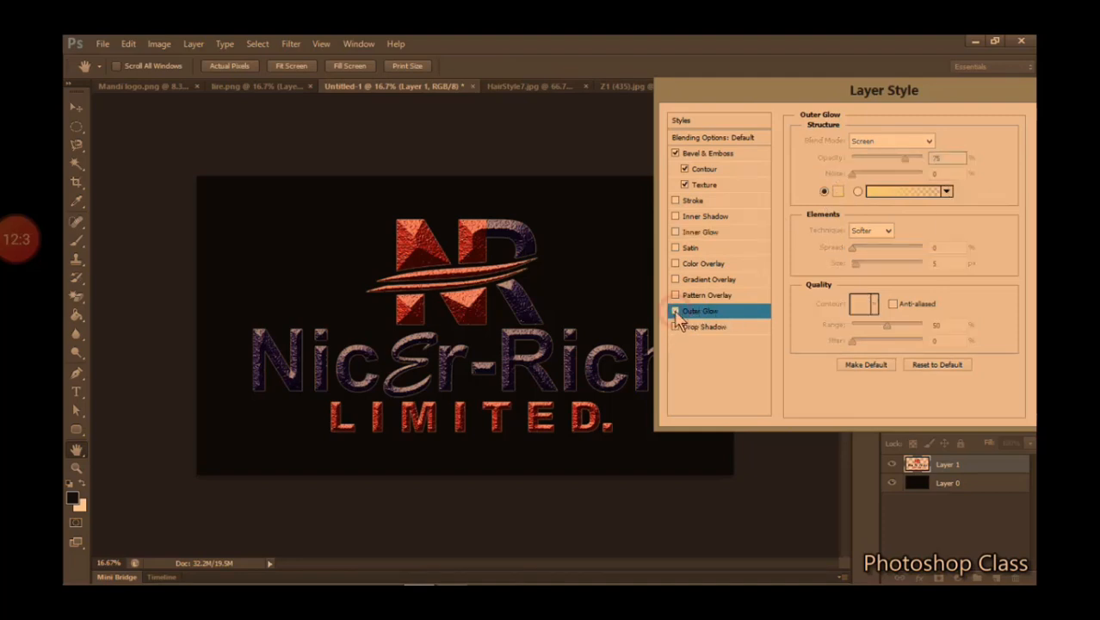
left_click(676, 312)
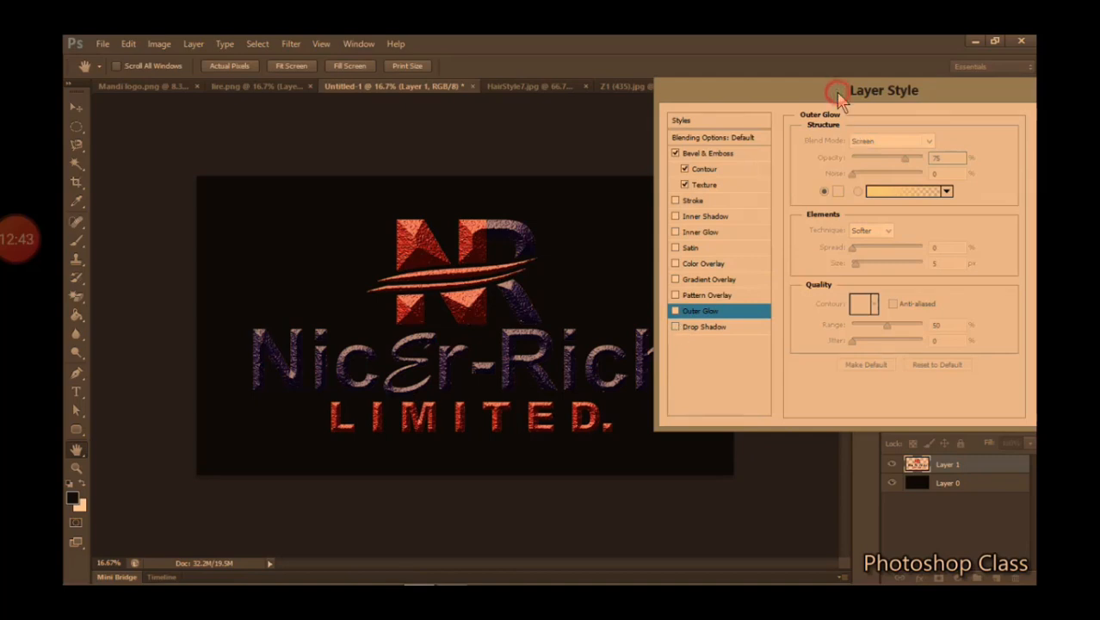
Enable Stroke and Inner Glow alongside Bevel & Emboss on the logo layer and apply the layer style
left_click_drag(835, 93, 634, 127)
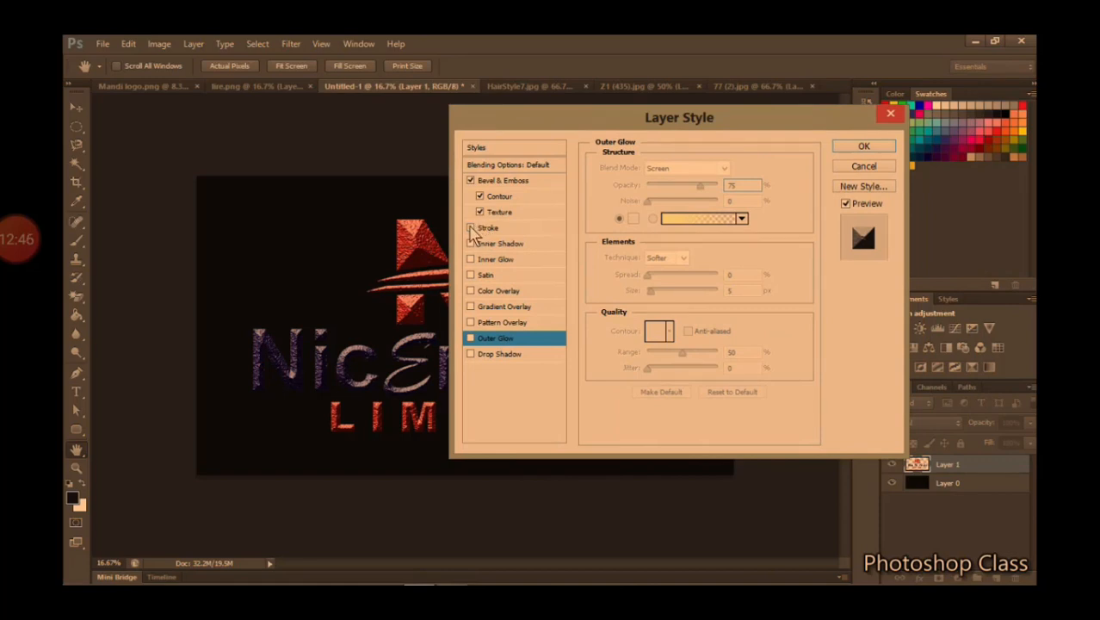
left_click(471, 228)
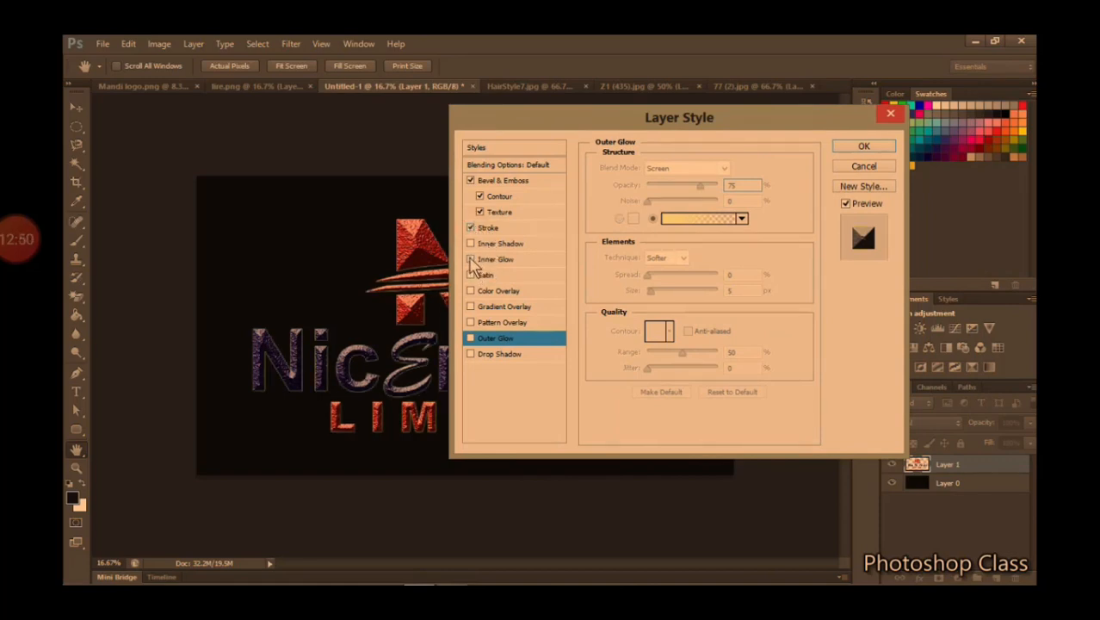
left_click(471, 260)
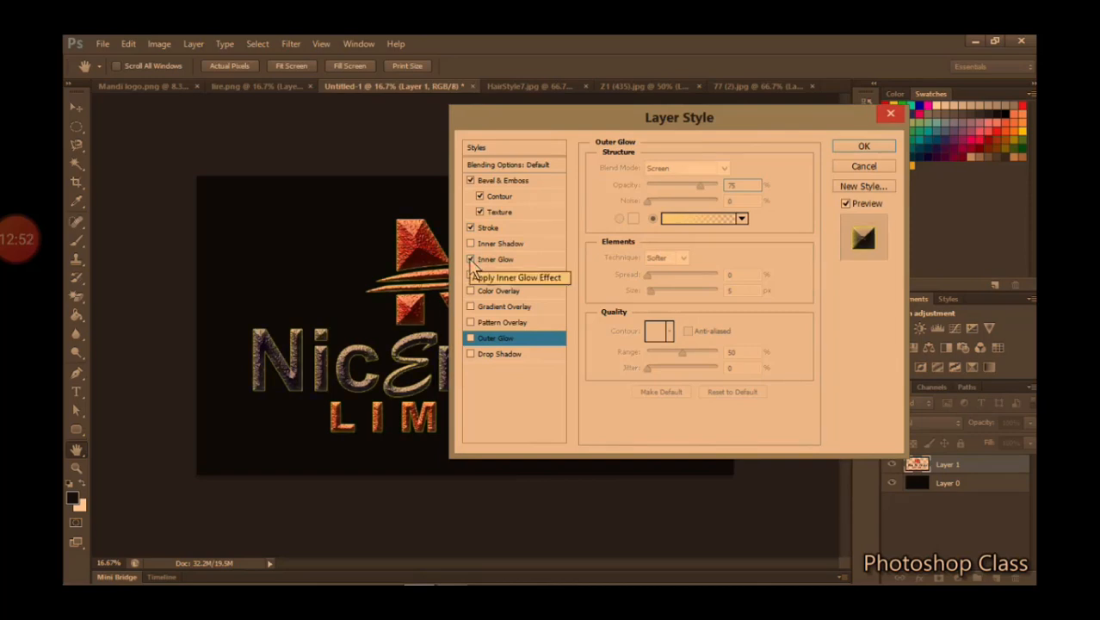
left_click(856, 148)
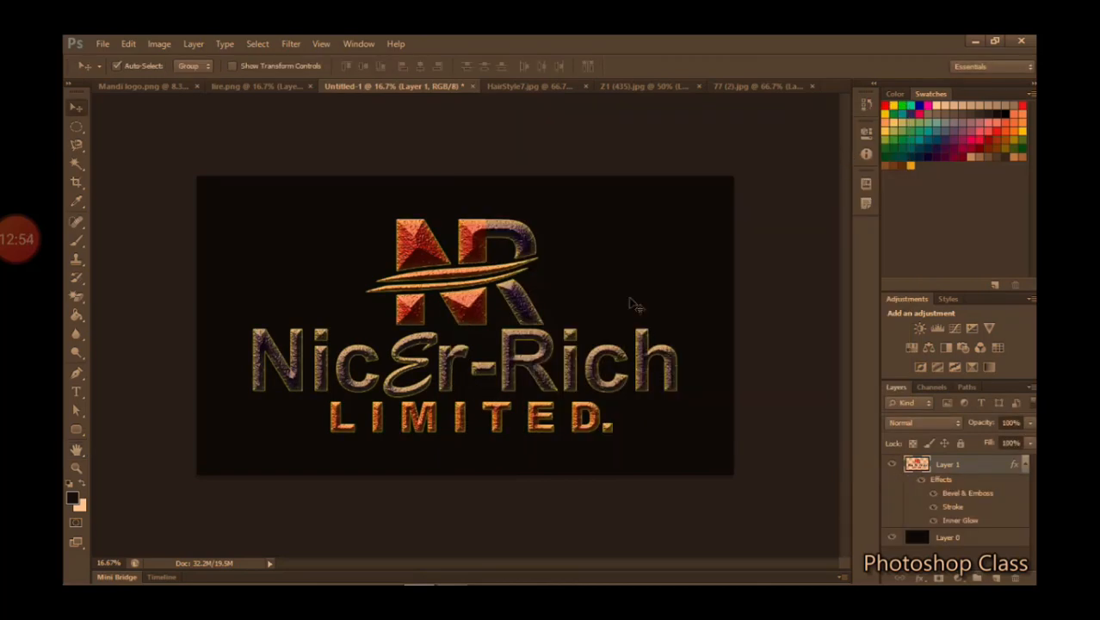
Switch to the Z1 (435).jpg document and add an Inner Shadow effect to the woman's layer, Layer 1
left_click(626, 87)
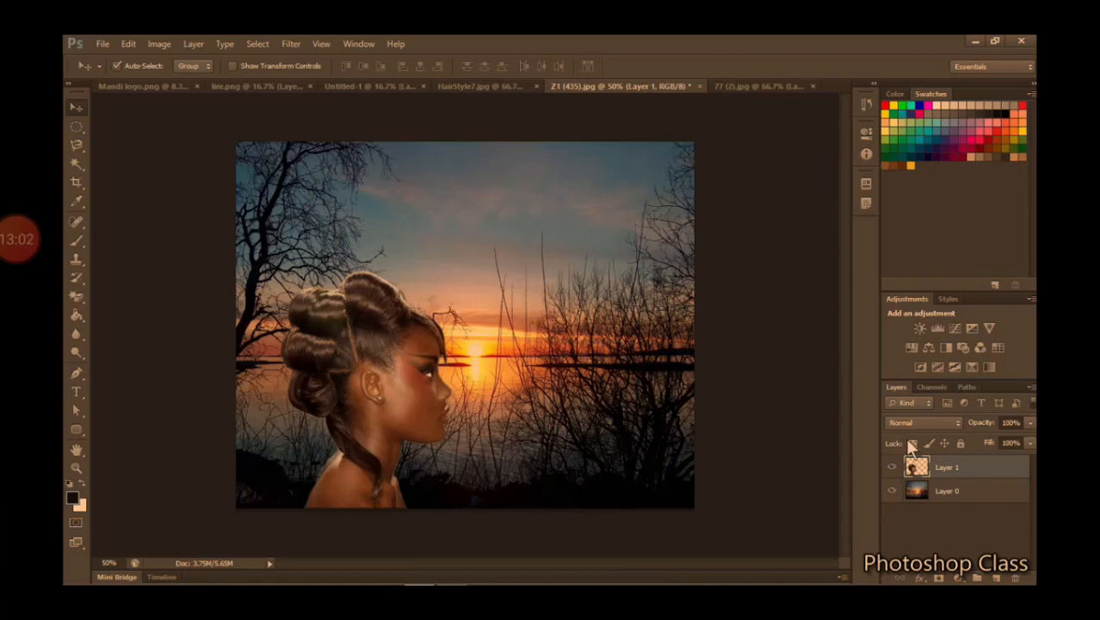
right_click(961, 472)
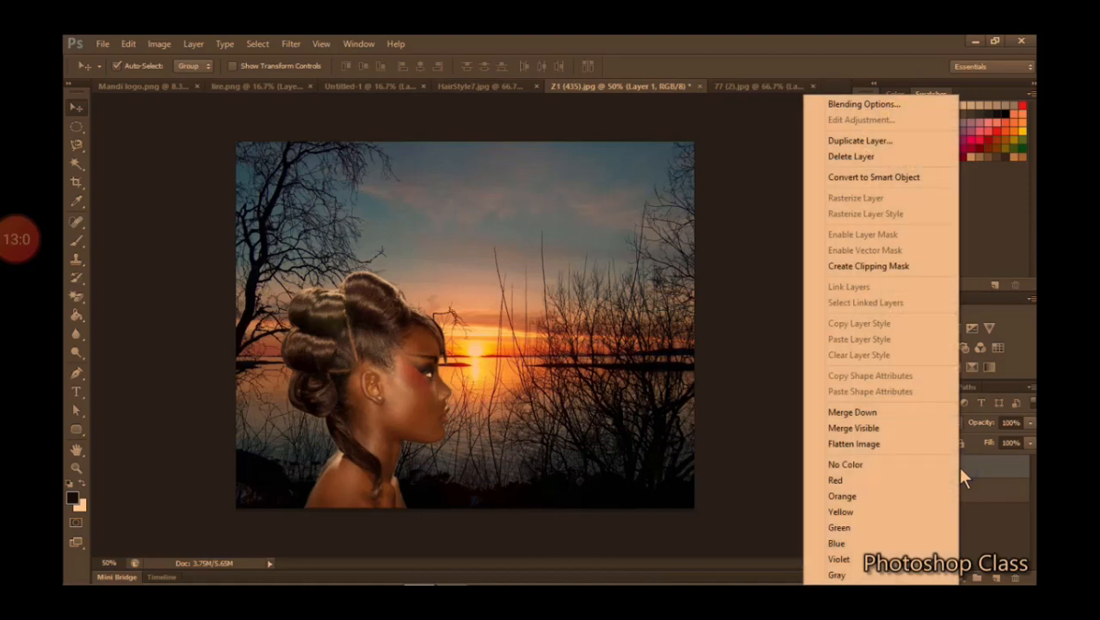
left_click(840, 104)
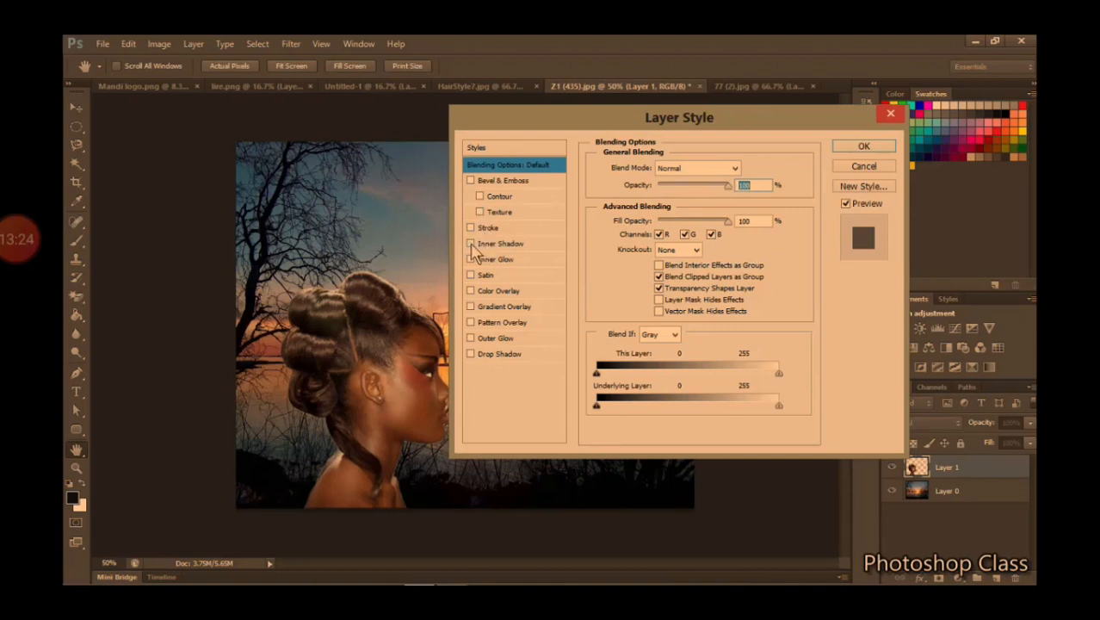
left_click(472, 245)
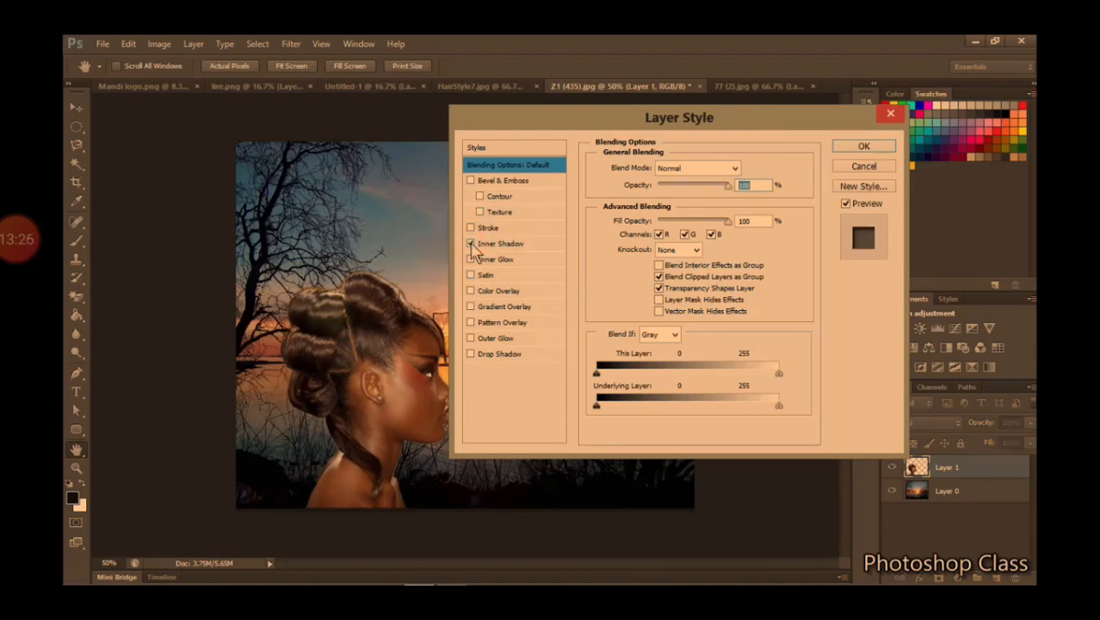
left_click(488, 246)
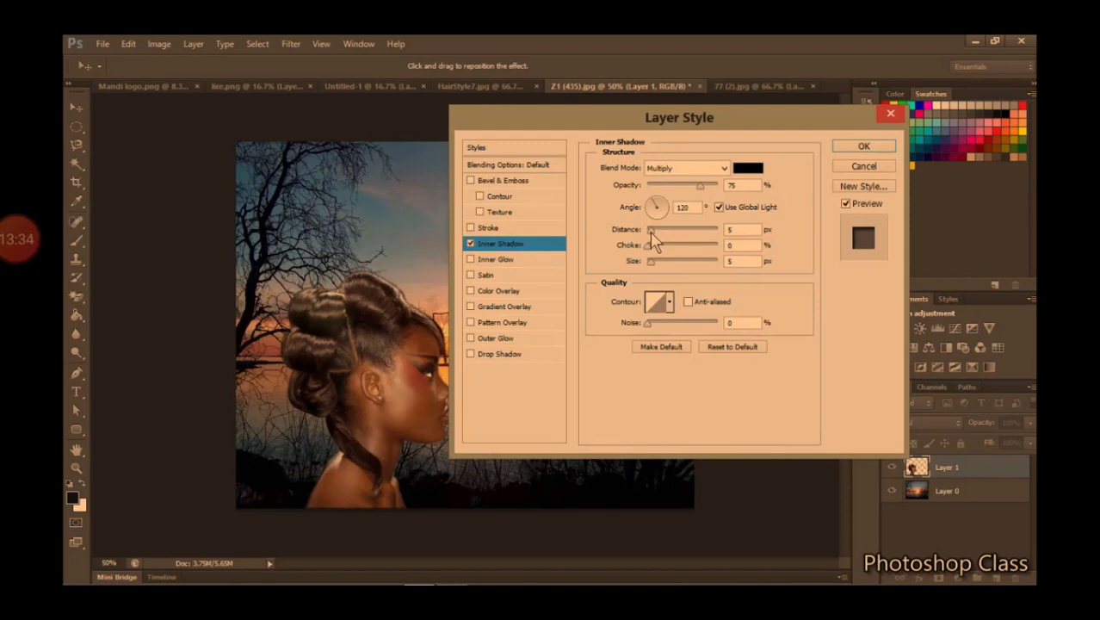
Set the Inner Shadow distance to 30000 px, raise its opacity to nearly full so the woman becomes a silhouette, and apply it
left_click_drag(652, 234, 723, 248)
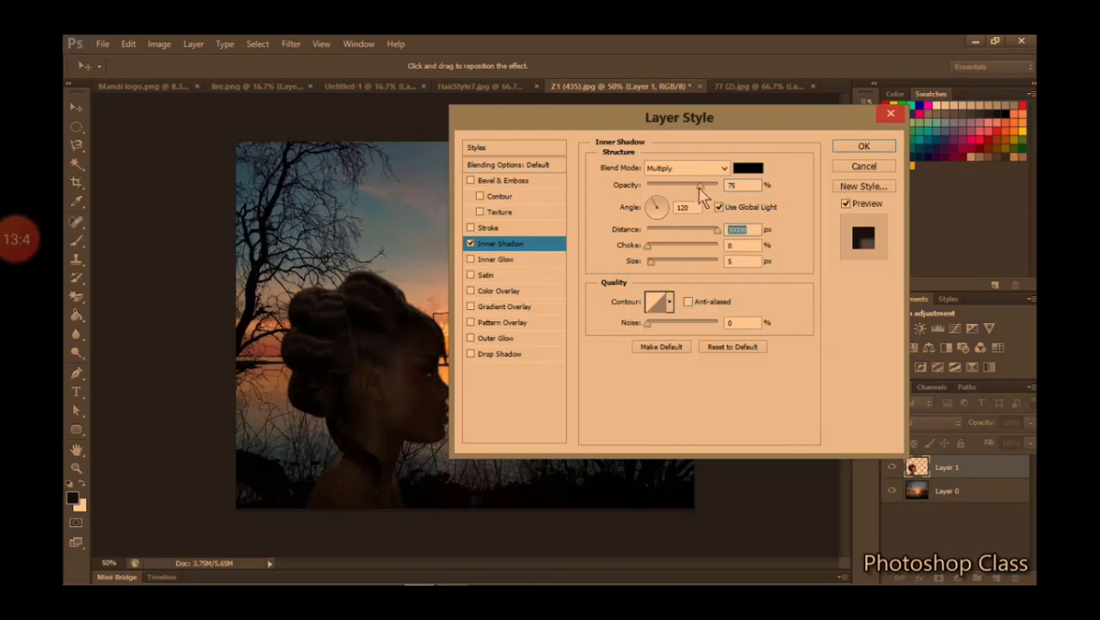
left_click_drag(704, 195, 716, 193)
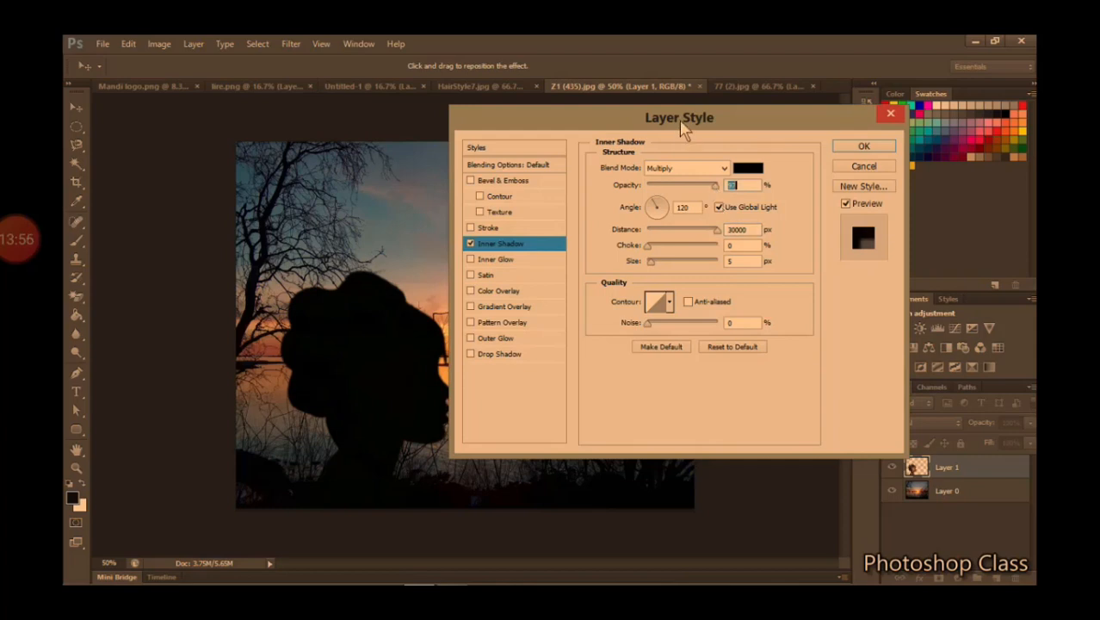
left_click(864, 146)
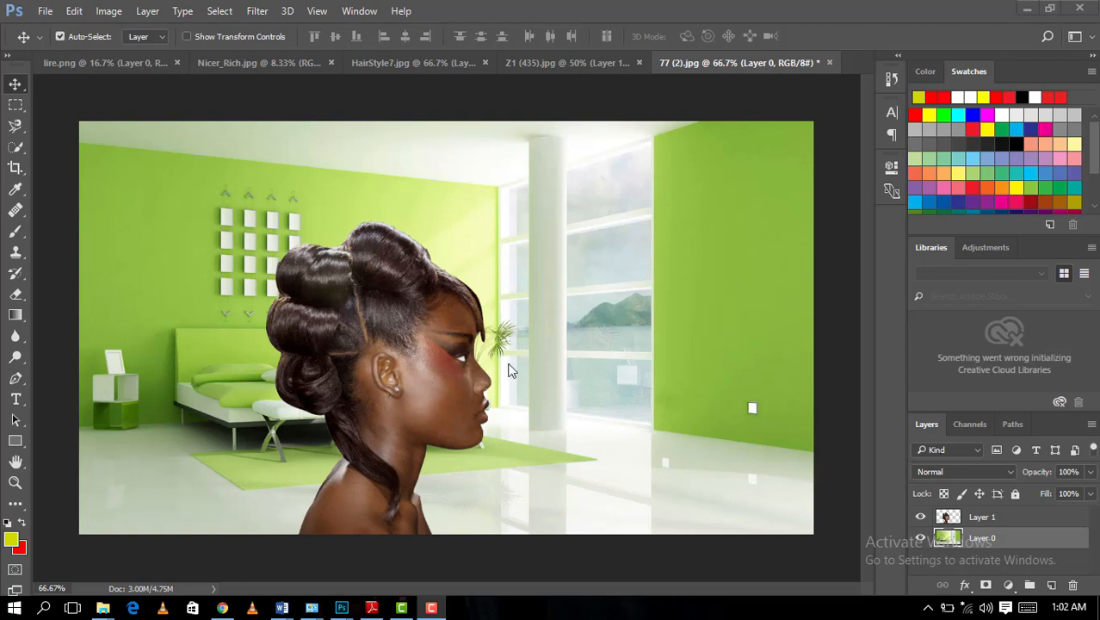
Select Layer 1 with the woman in 77 (2).jpg and add a Levels adjustment layer above it
left_click(1009, 516)
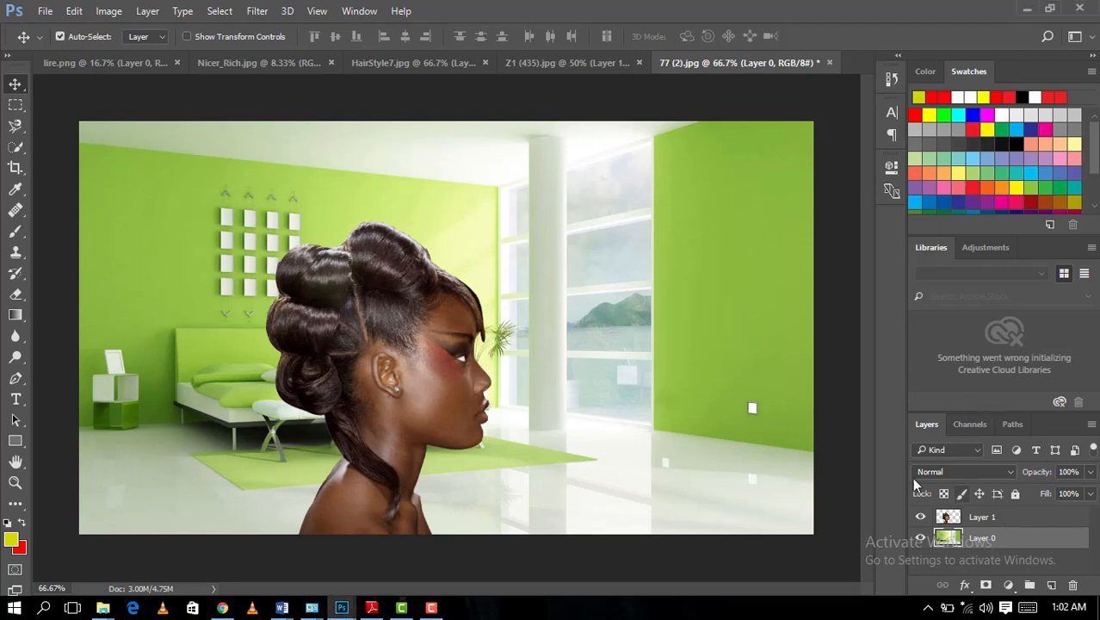
left_click(985, 517)
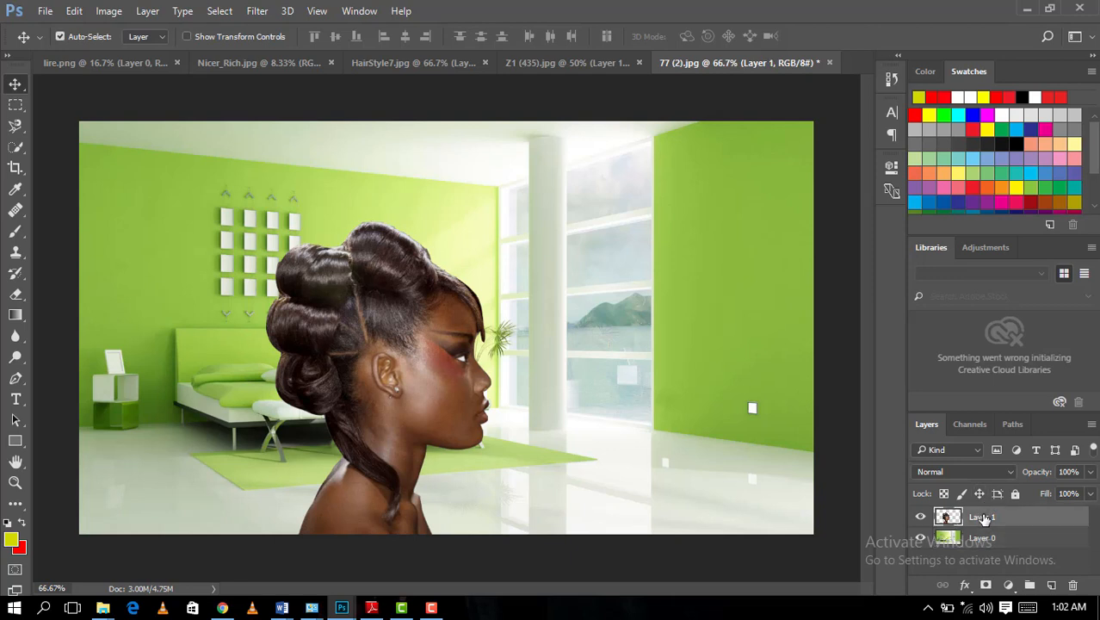
left_click(983, 251)
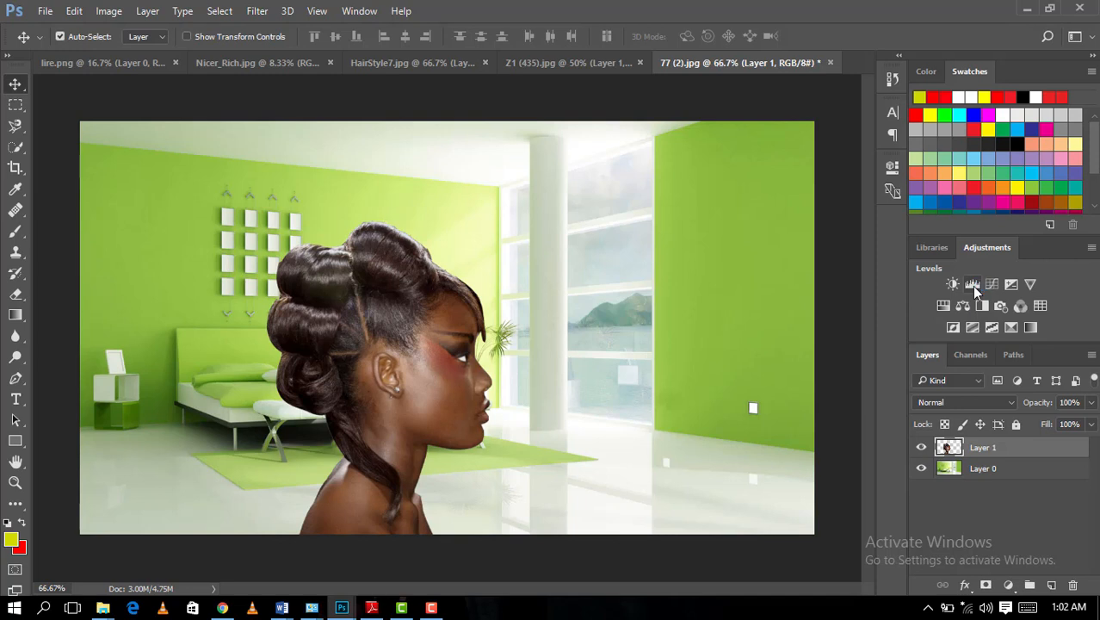
left_click(972, 285)
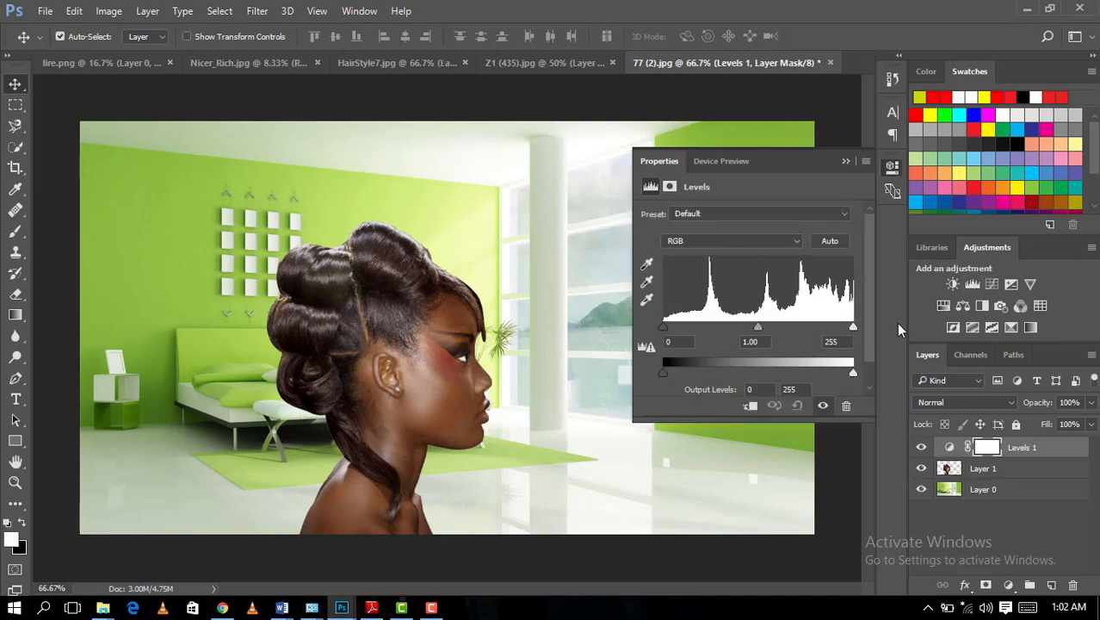
Replace the Levels adjustment layer with a Curves adjustment above Layer 1, bending the RGB curve downward at its midtones to darken the image
left_click(845, 162)
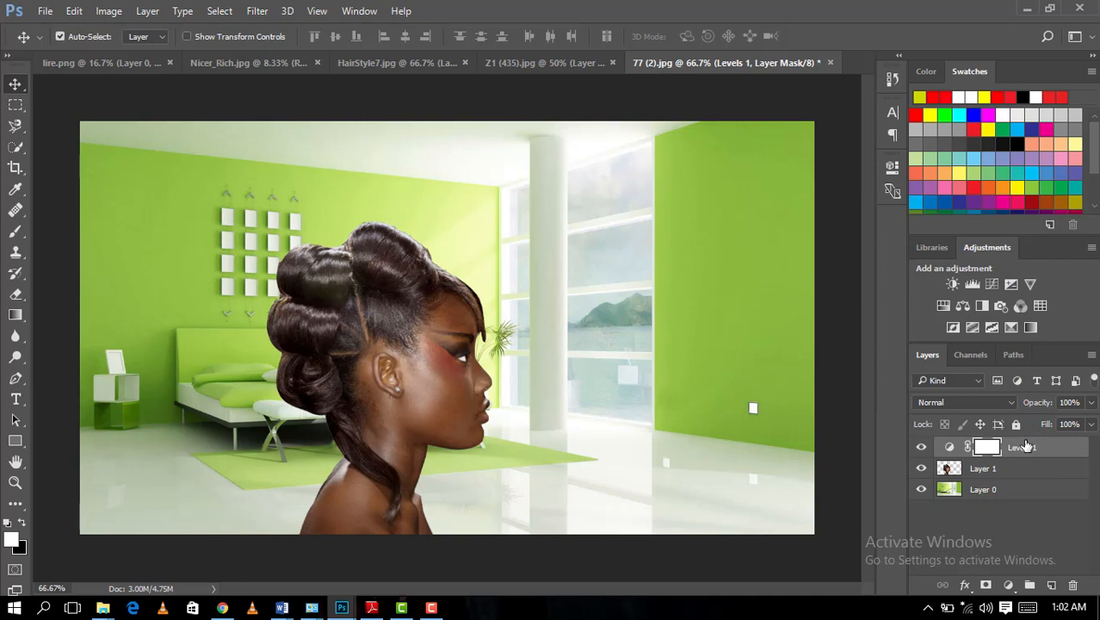
key("Delete")
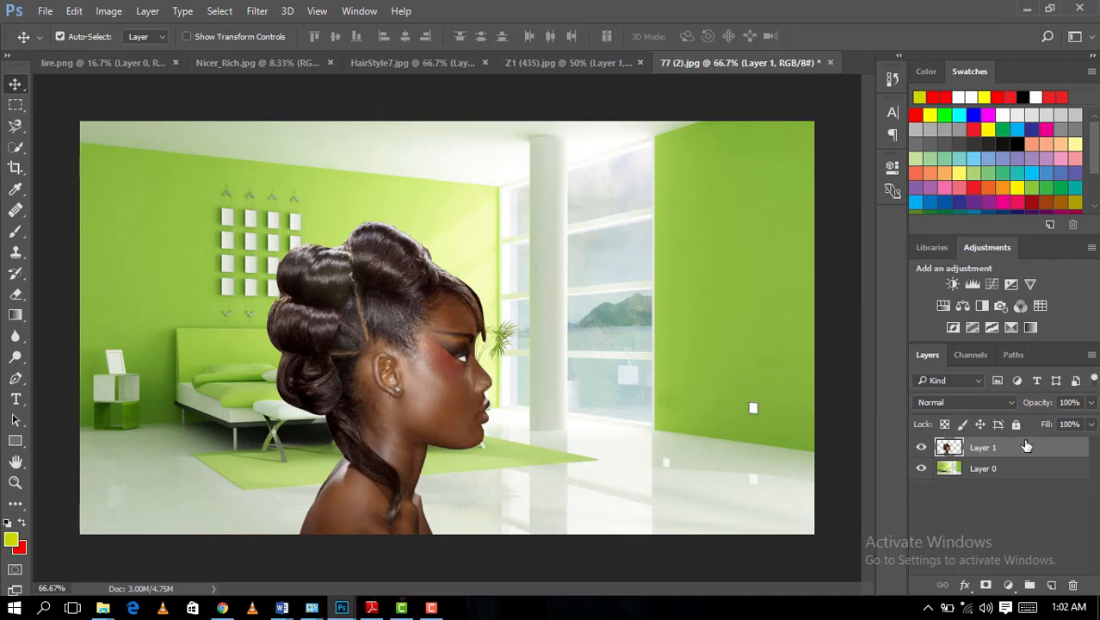
left_click(989, 286)
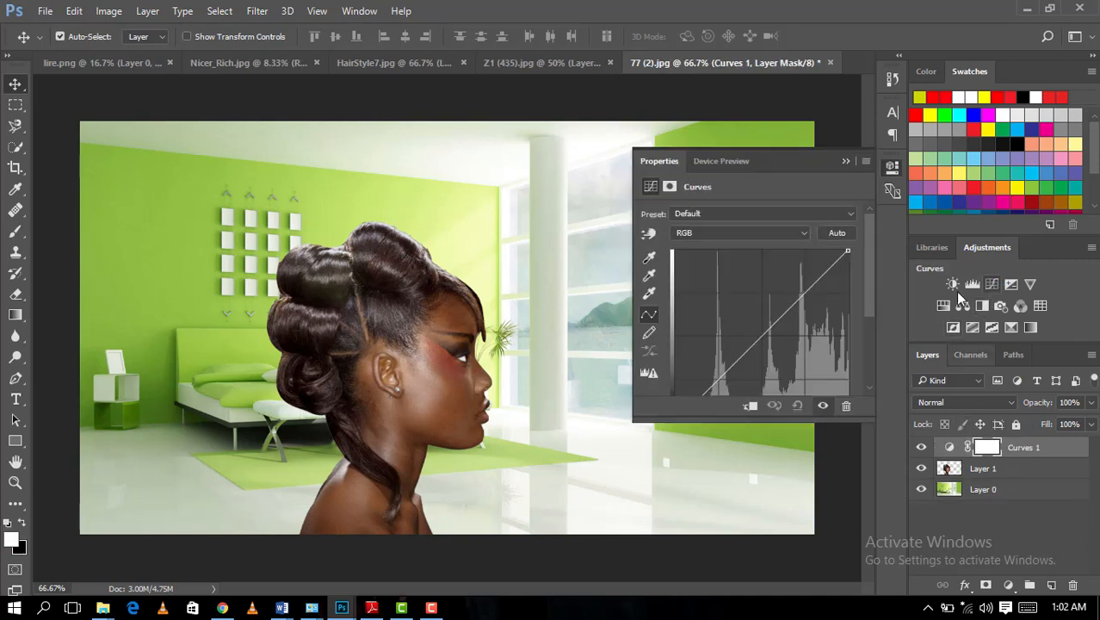
left_click_drag(769, 327, 798, 334)
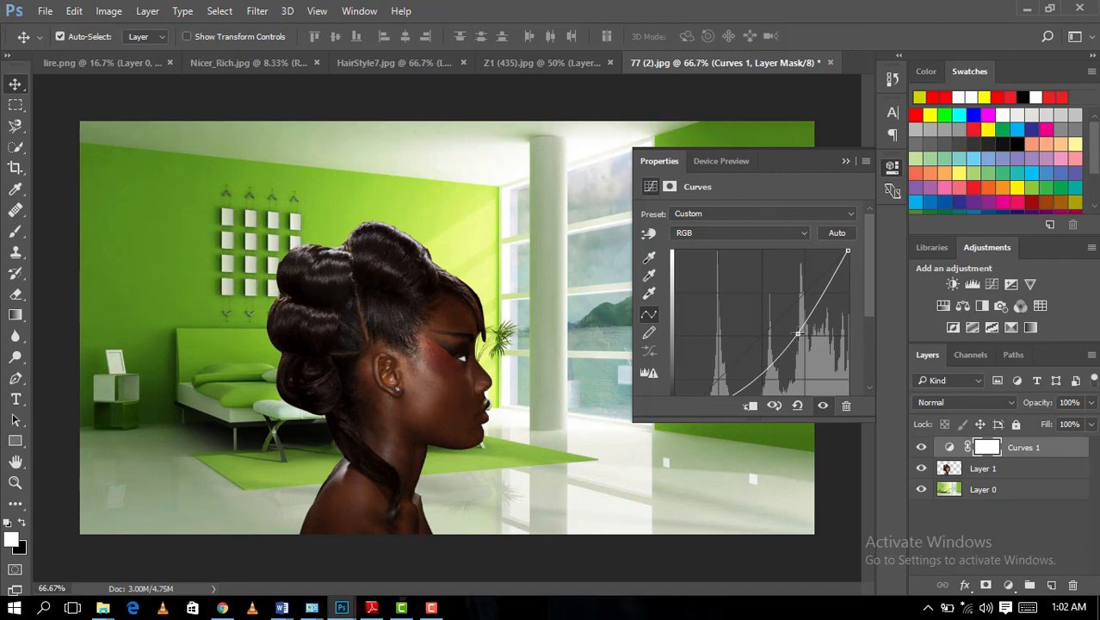
left_click(845, 161)
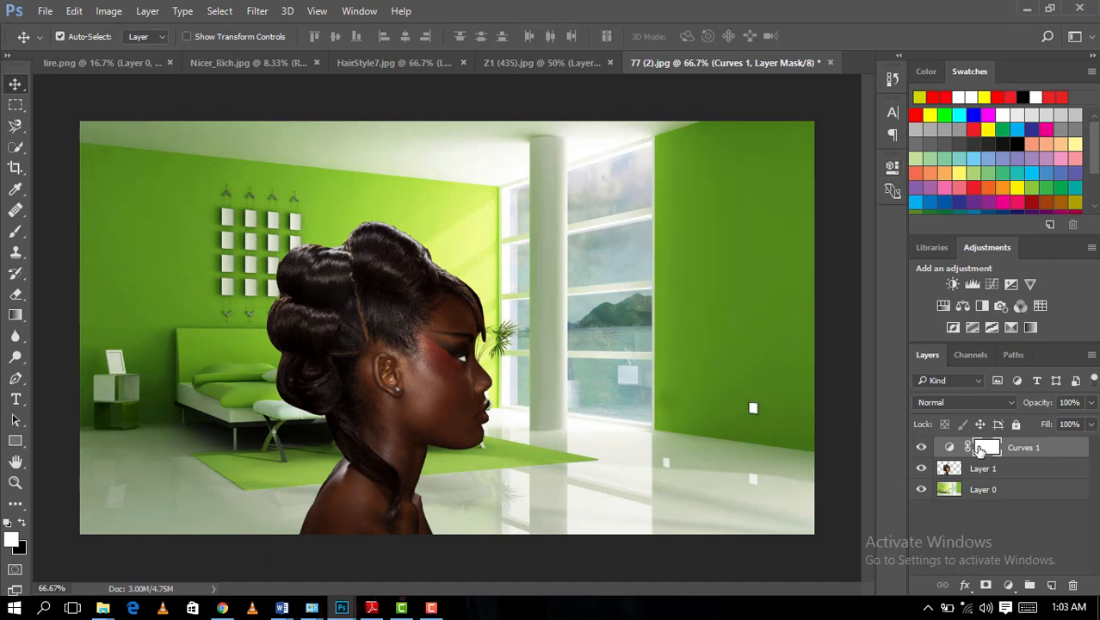
Add a Drop Shadow effect to the woman's layer, Layer 1, and show its settings with the woman in view
left_click(987, 468)
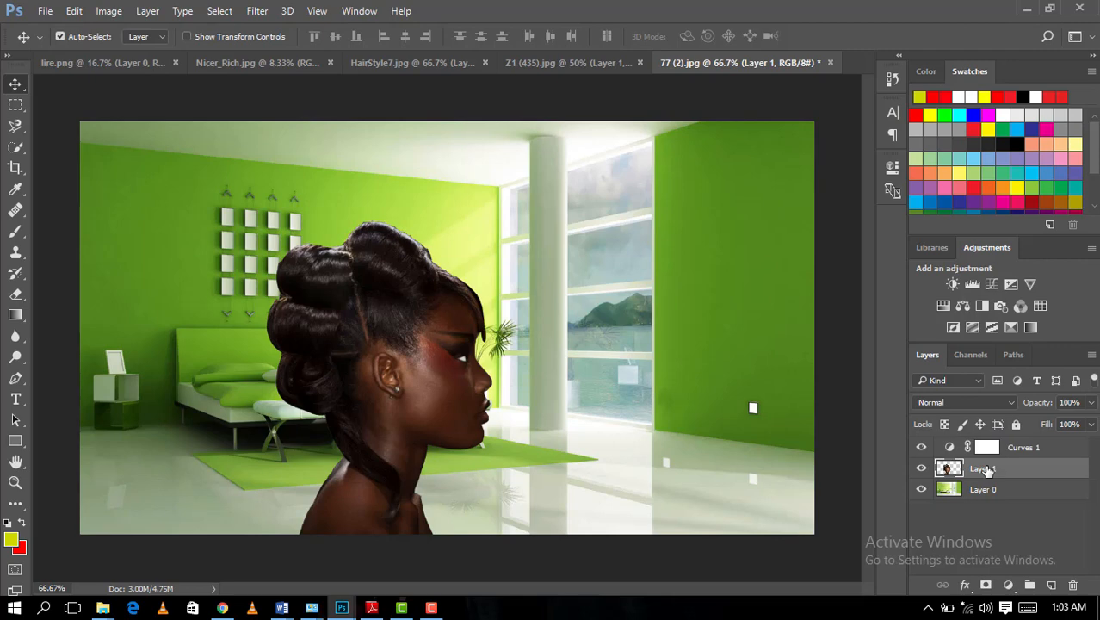
right_click(986, 469)
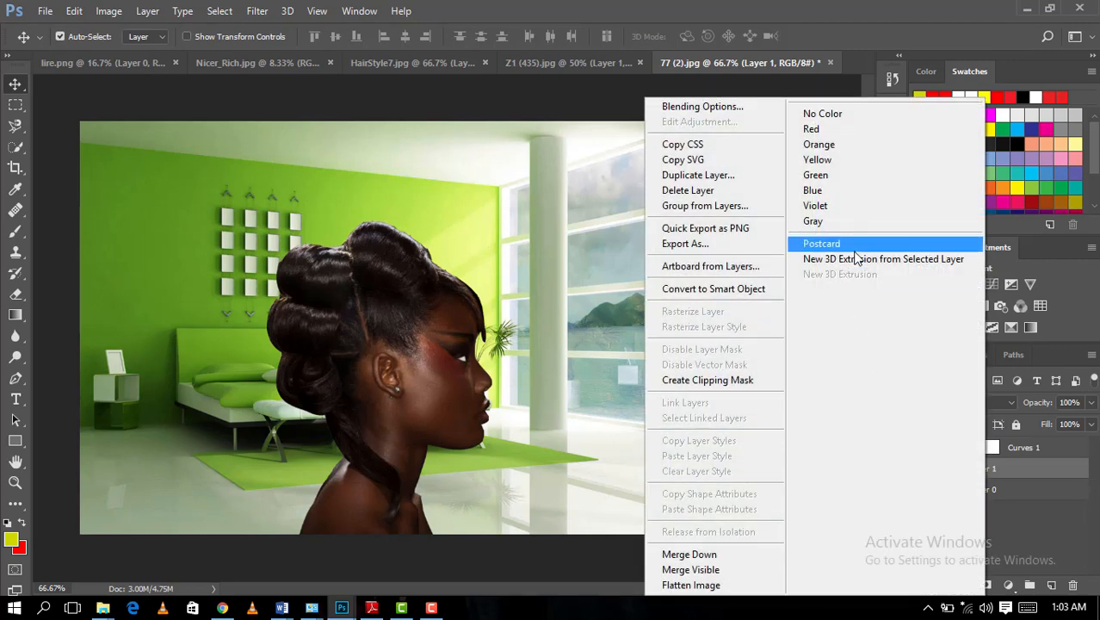
left_click(696, 109)
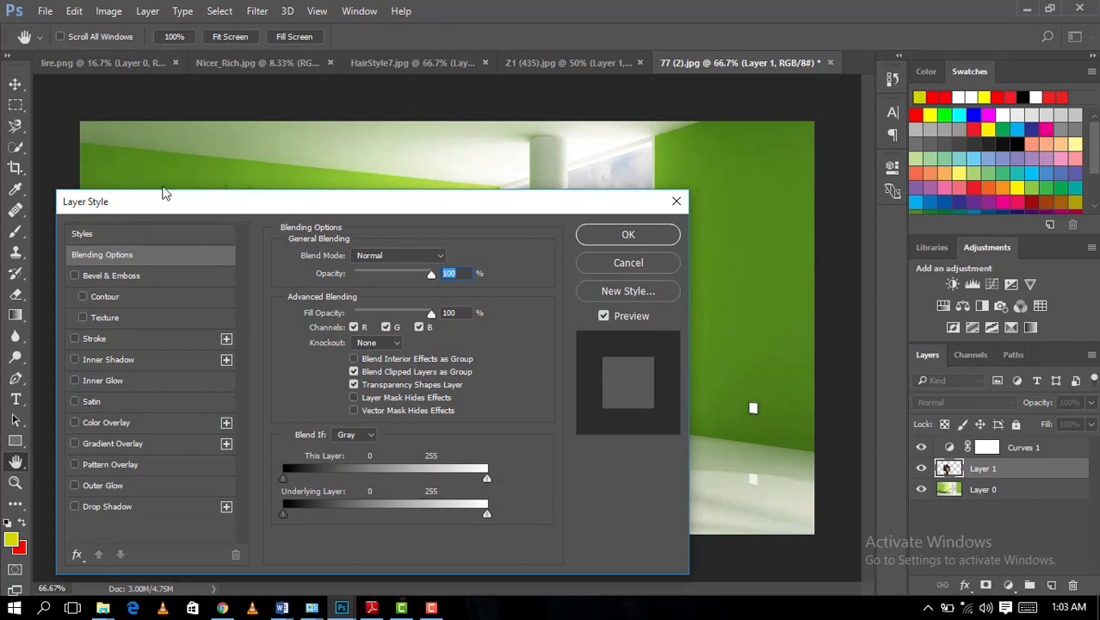
left_click_drag(190, 205, 653, 101)
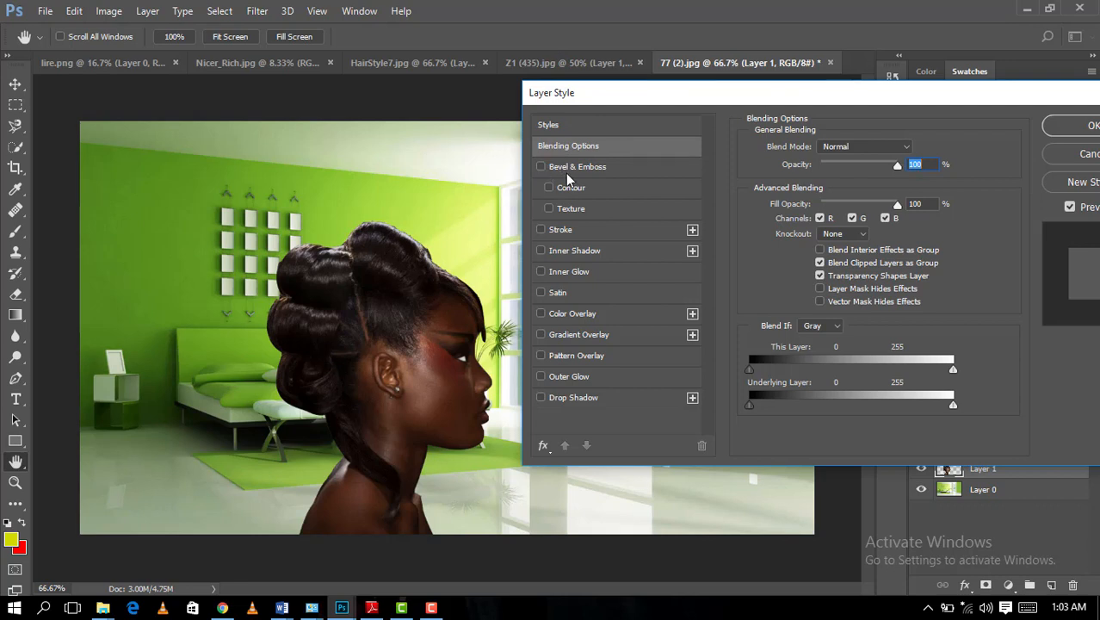
left_click(541, 398)
left_click(588, 399)
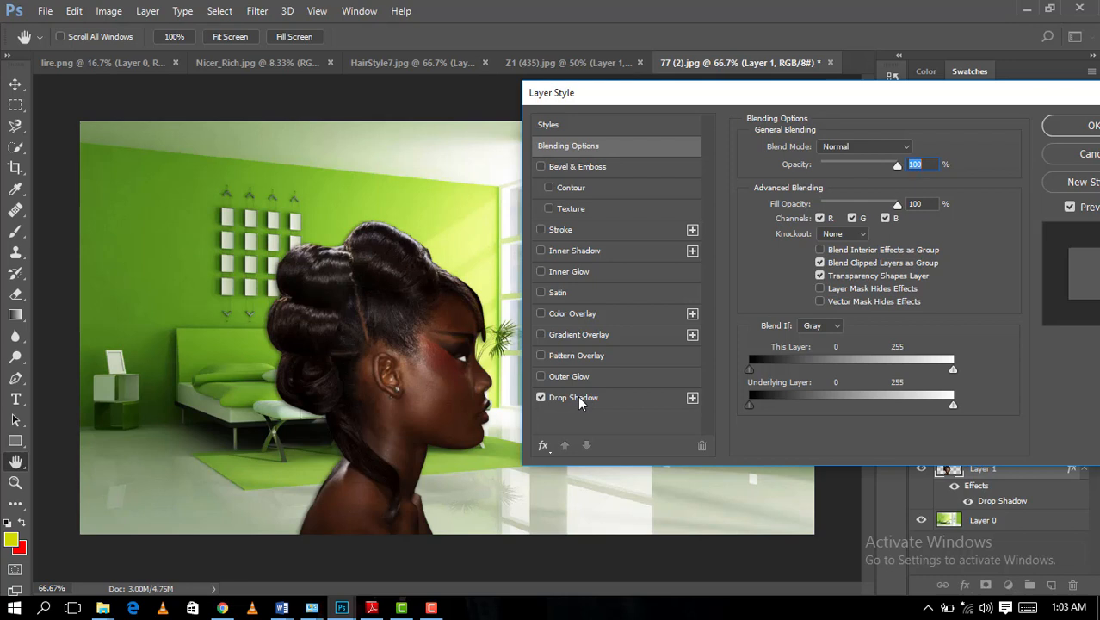
left_click(579, 402)
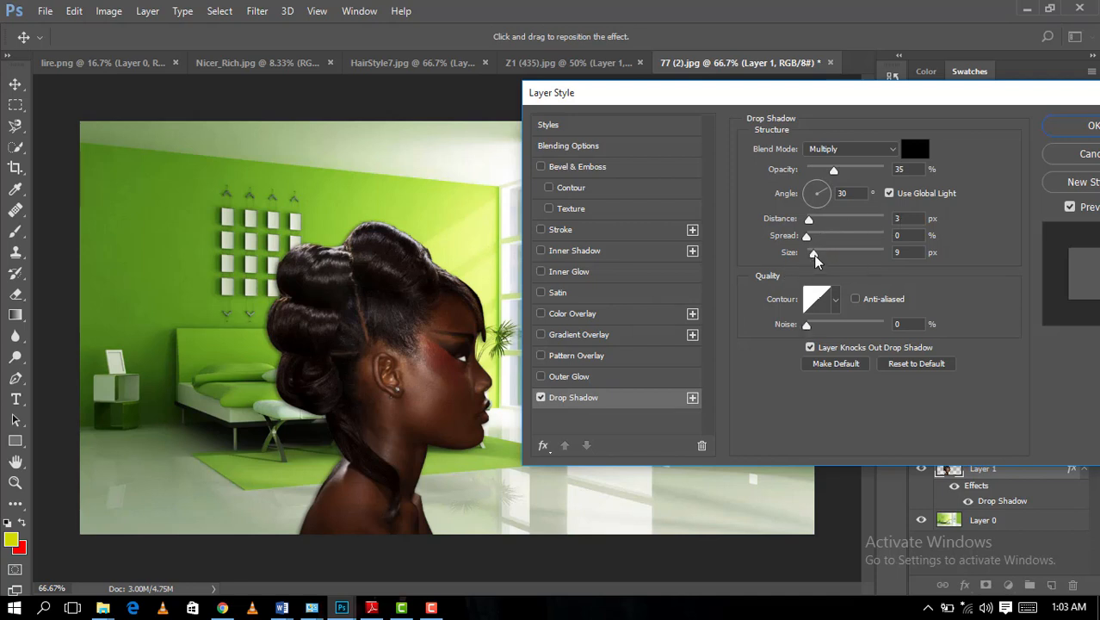
Set the Drop Shadow size to 38 px, opacity to 100%, distance to 83 px and spread to 28%
mouse_move(814, 255)
left_mouse_down()
mouse_move(834, 258)
mouse_move(824, 262)
left_mouse_up()
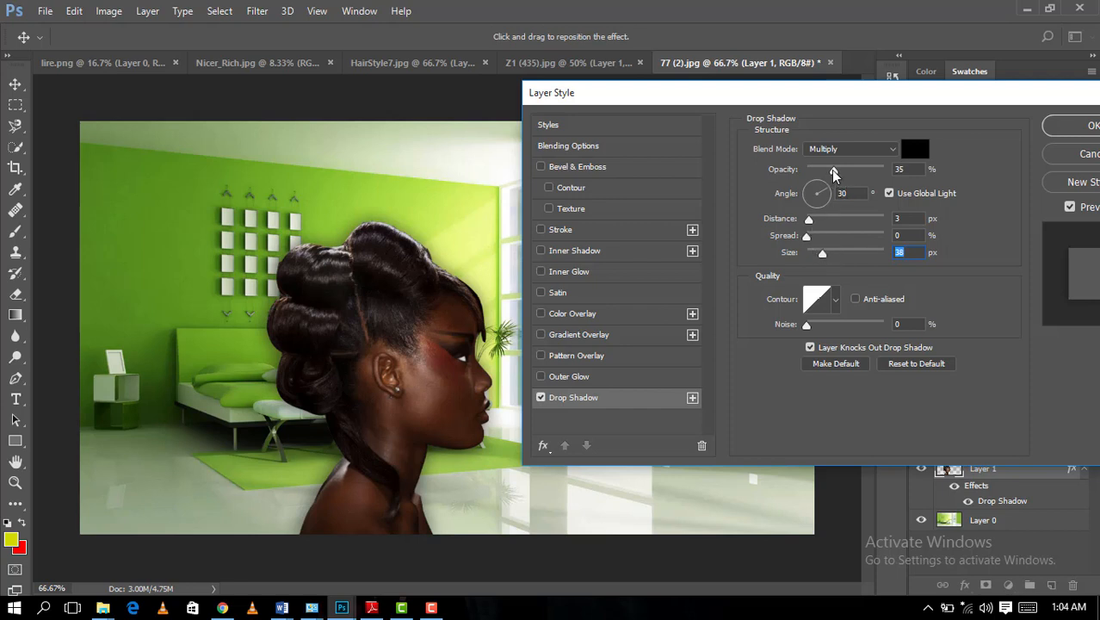
left_click_drag(833, 170, 887, 179)
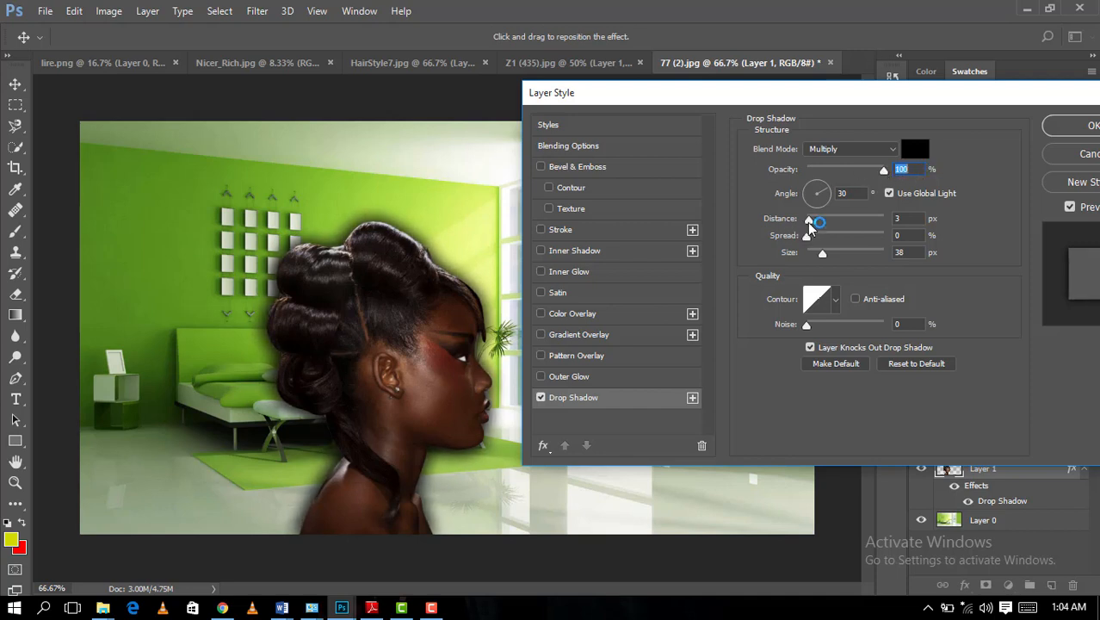
left_click_drag(809, 221, 861, 222)
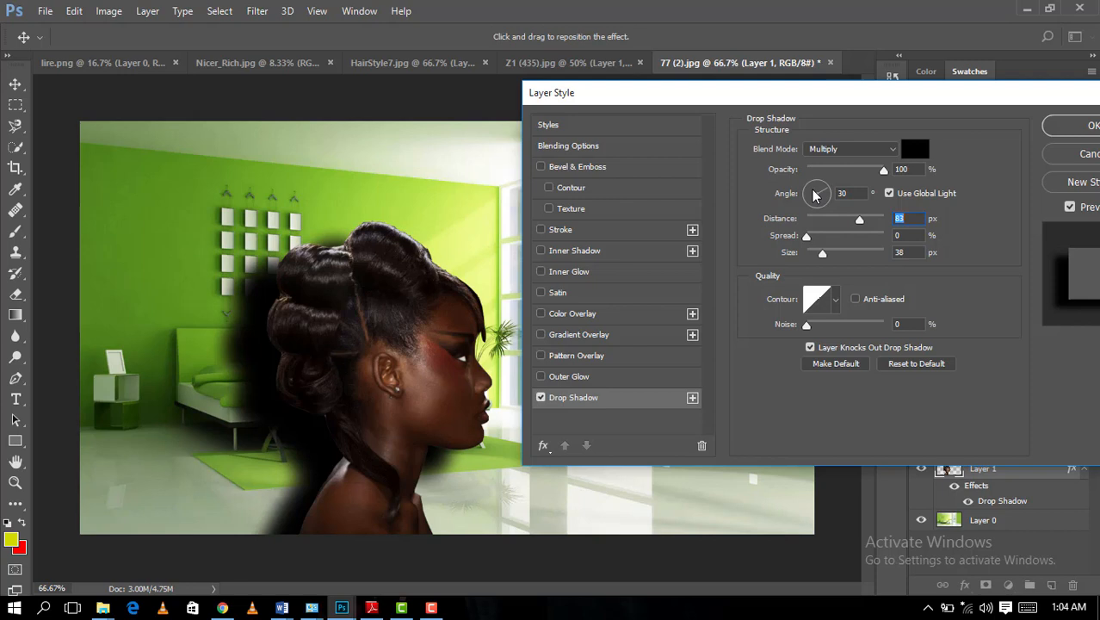
left_click(807, 238)
left_click_drag(806, 240, 895, 248)
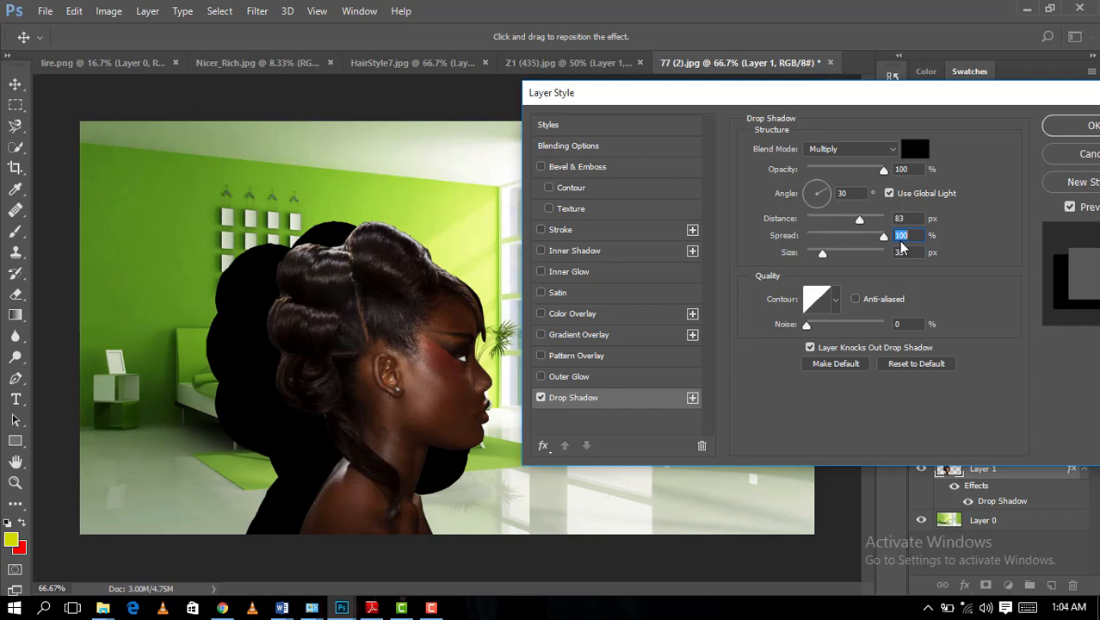
left_click_drag(901, 248, 830, 251)
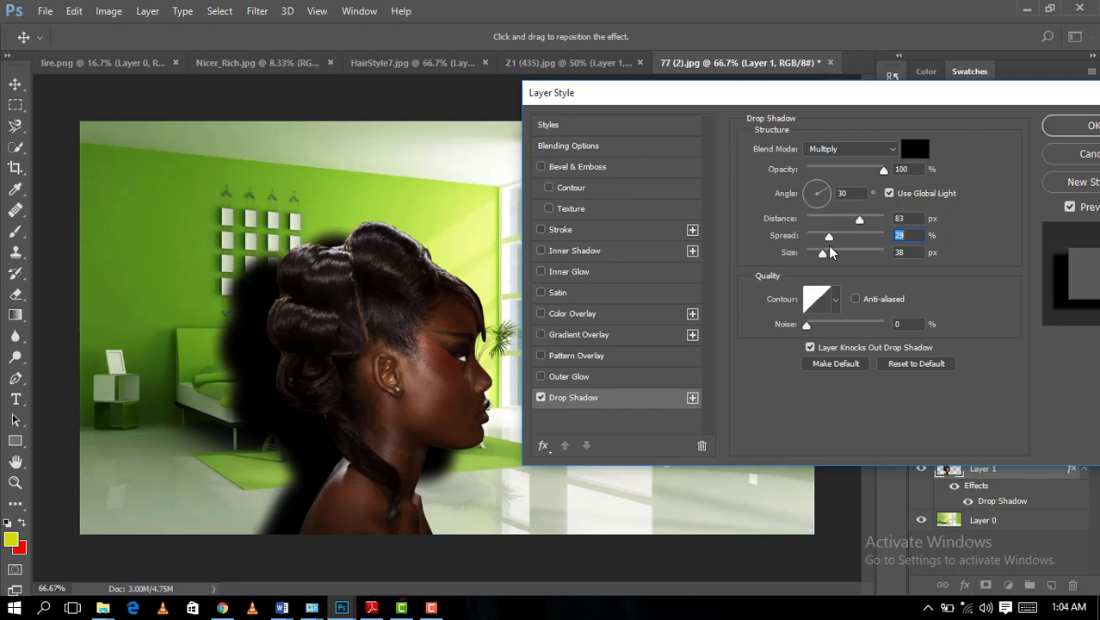
left_click_drag(830, 251, 829, 251)
Try several Drop Shadow light angles, including 0° and 180°, and settle on 115° so the shadow falls in front of the woman's face
left_click(810, 191)
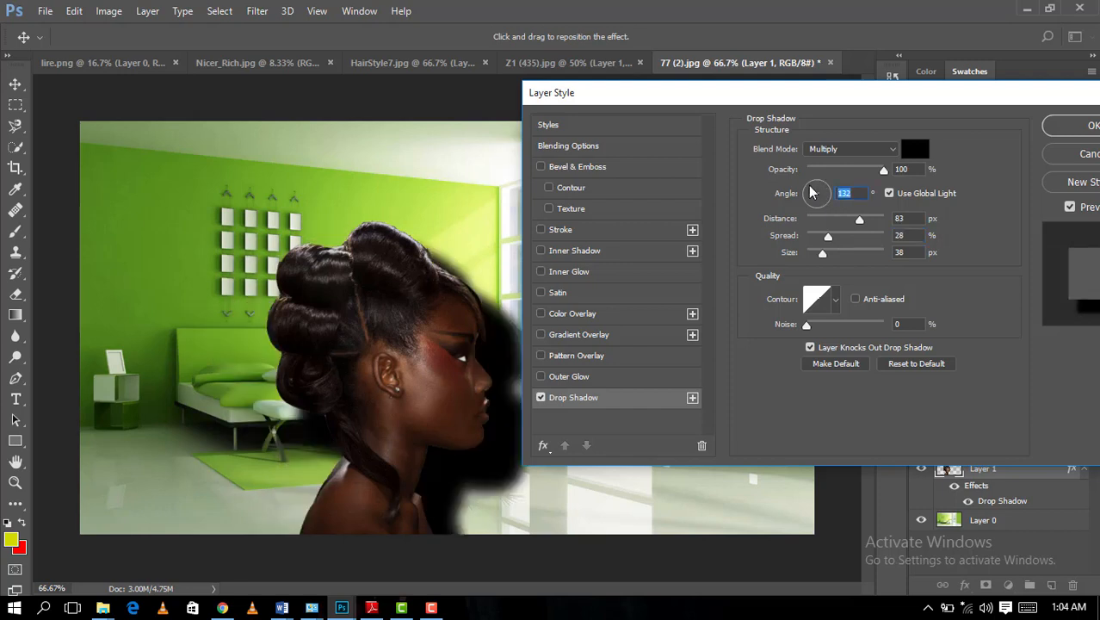
left_click(829, 199)
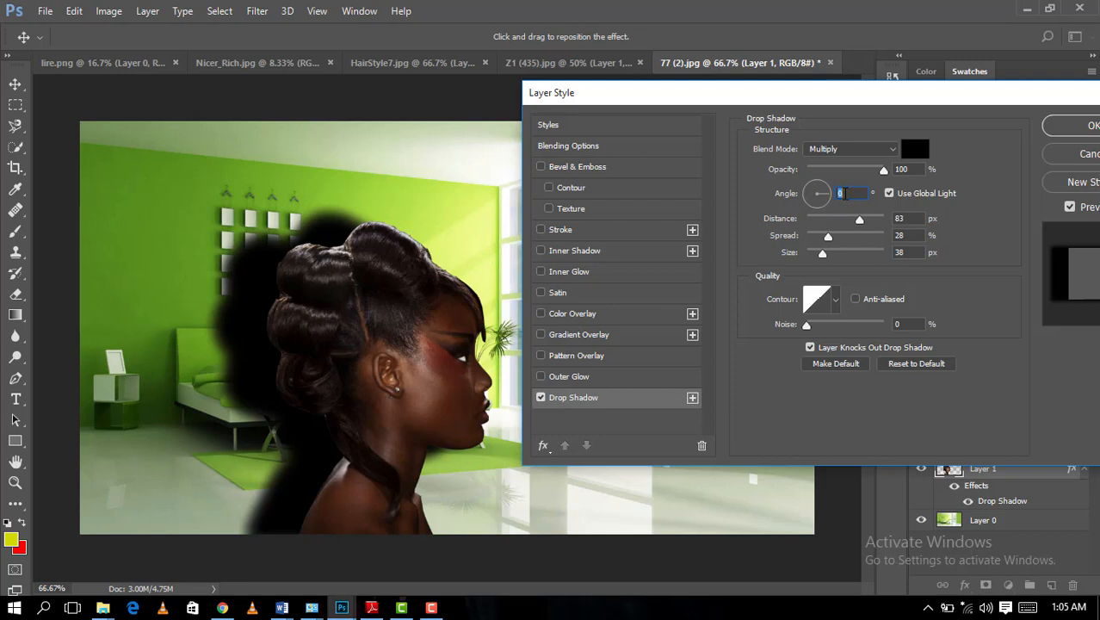
left_click(810, 194)
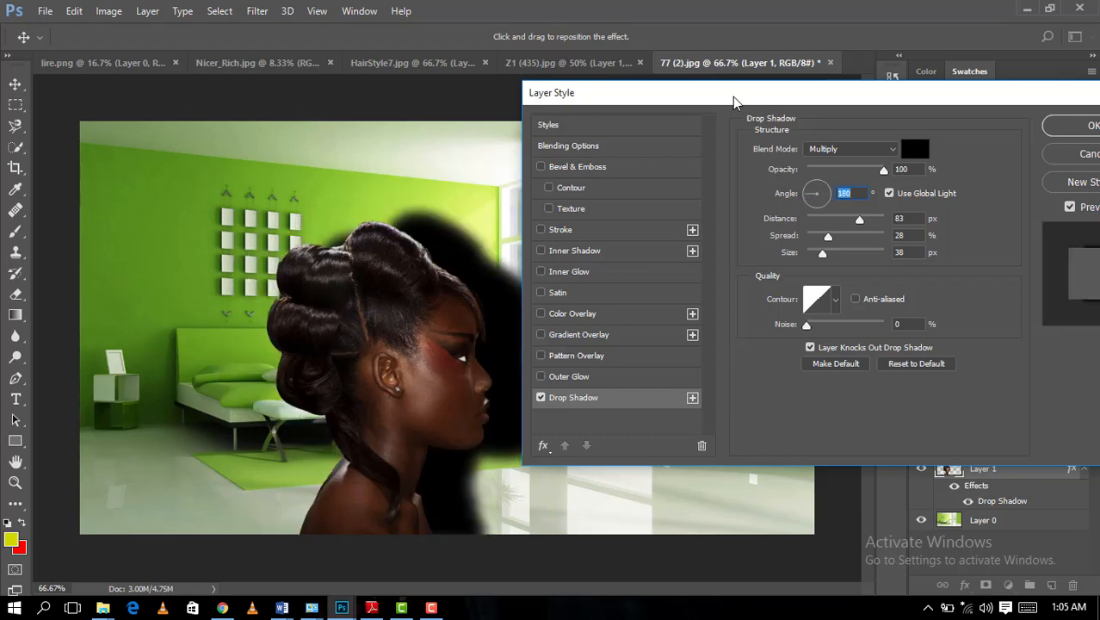
left_click_drag(734, 102, 800, 49)
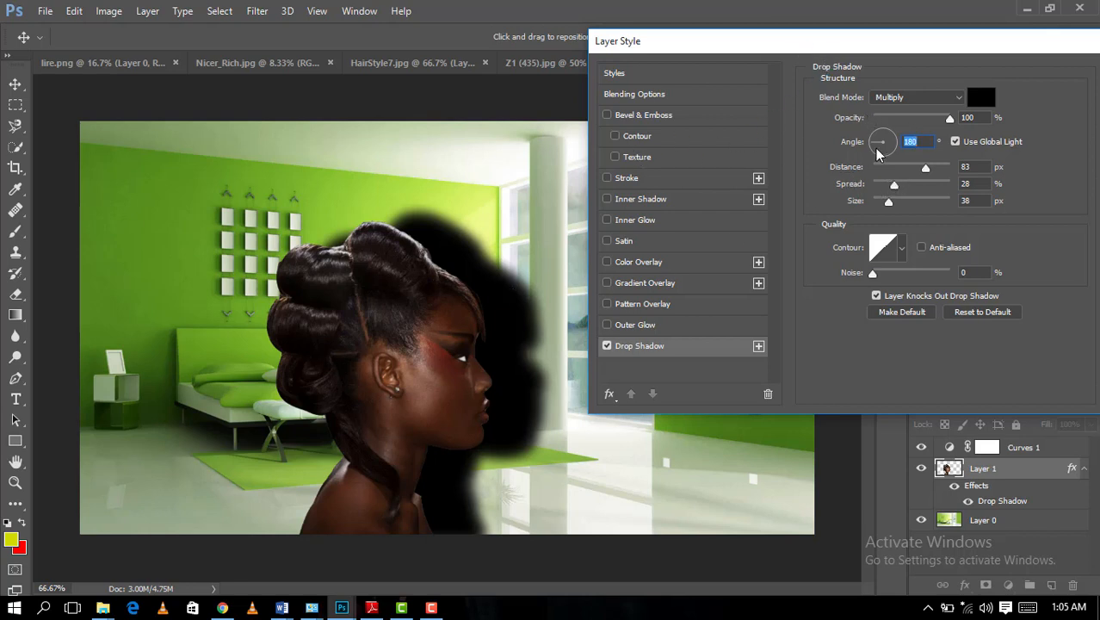
left_click_drag(878, 153, 892, 136)
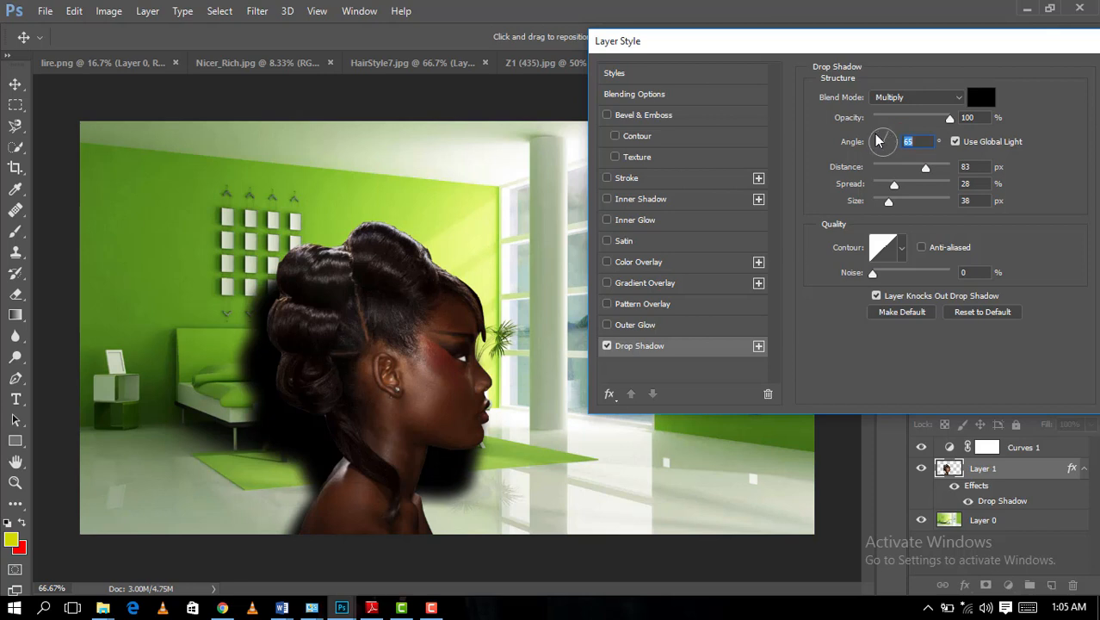
left_click(878, 141)
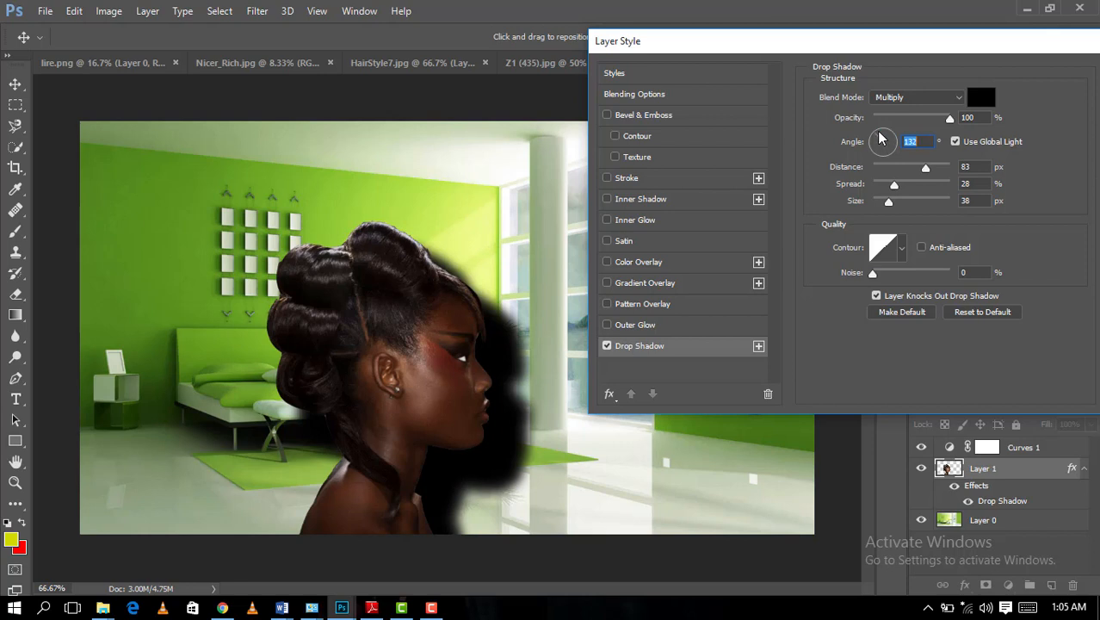
left_click(878, 132)
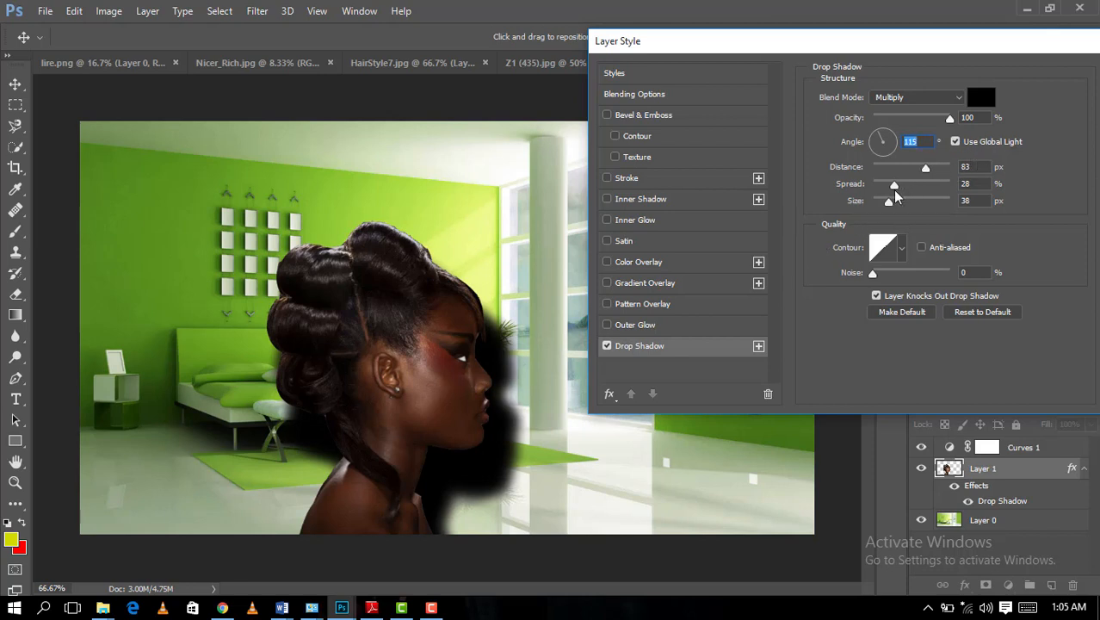
Set the Drop Shadow spread to 34% and opacity to 68%, and apply the layer style
mouse_move(893, 187)
left_mouse_down()
mouse_move(933, 192)
mouse_move(901, 200)
left_mouse_up()
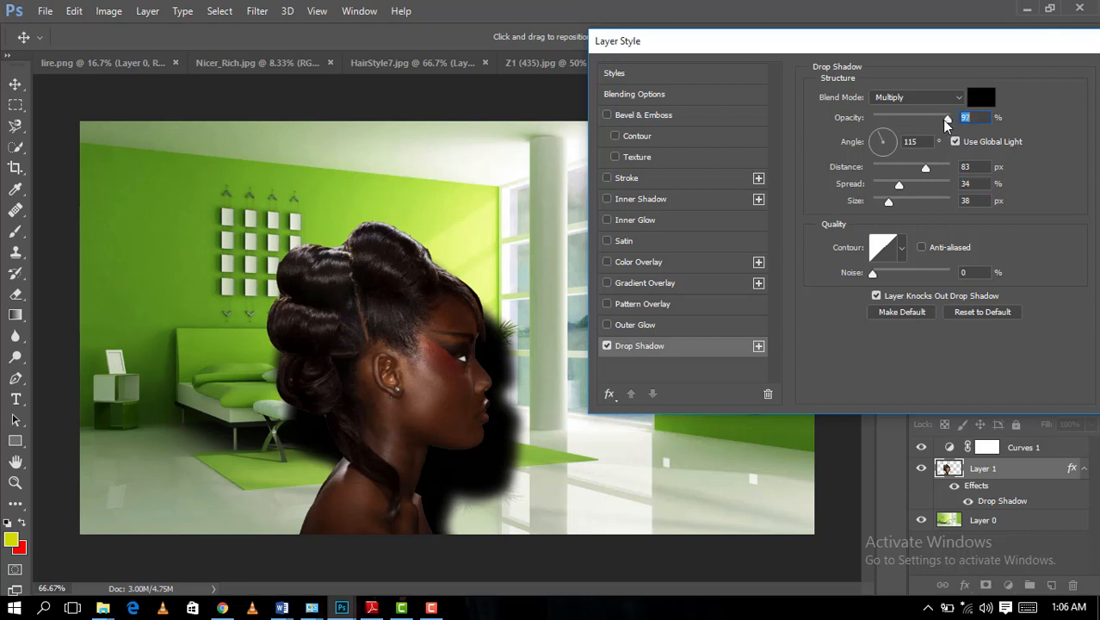
left_click_drag(947, 121, 927, 129)
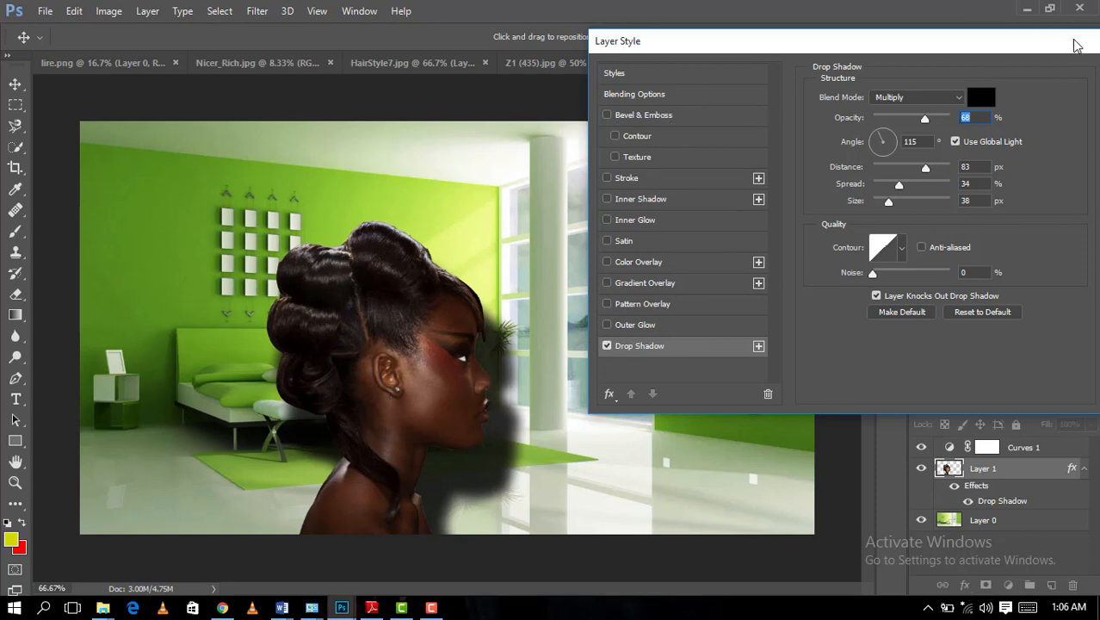
left_click_drag(1040, 43, 833, 44)
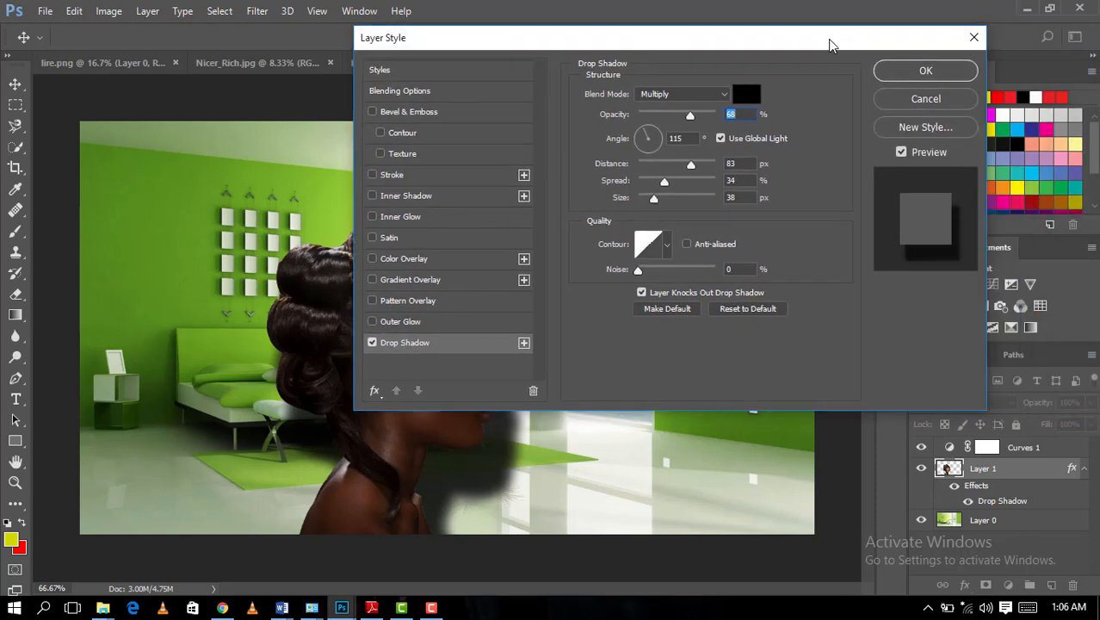
left_click(960, 72)
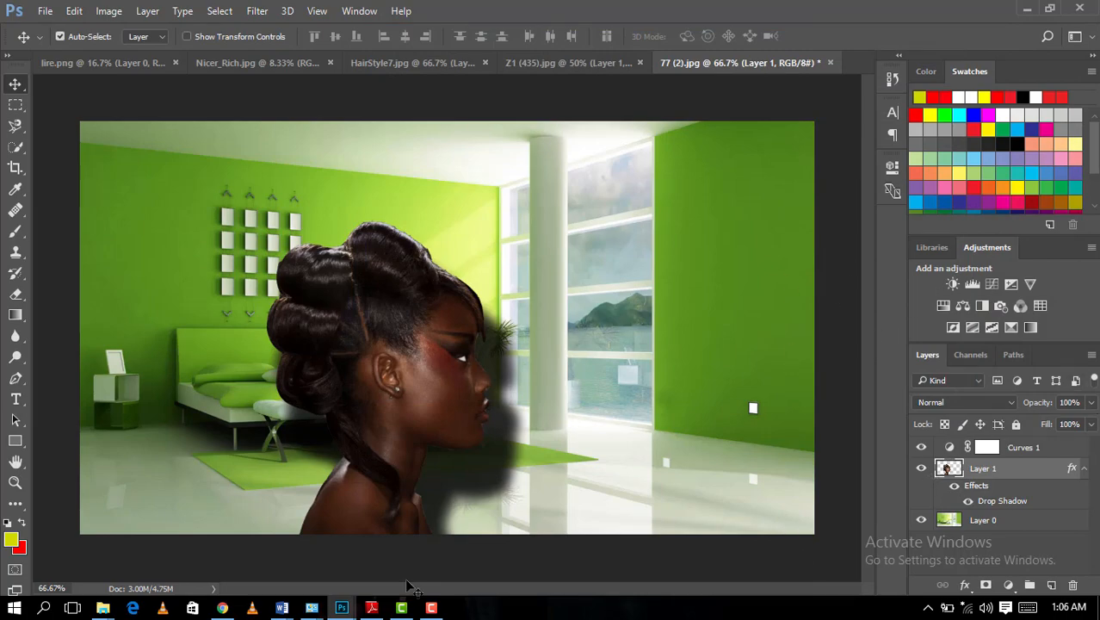
mouse_move(436, 609)
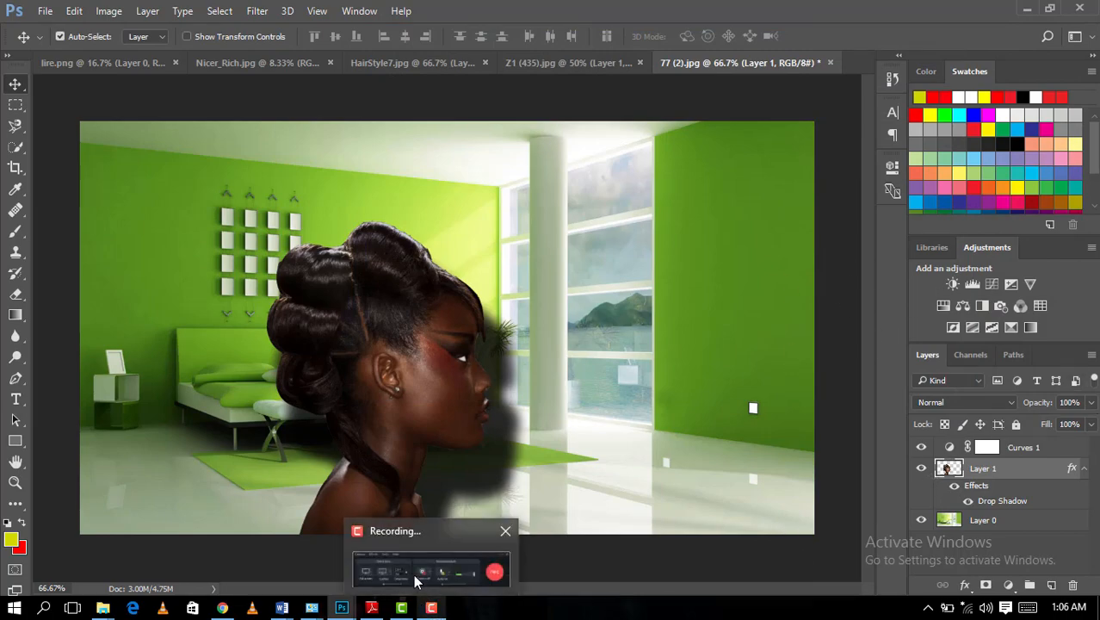